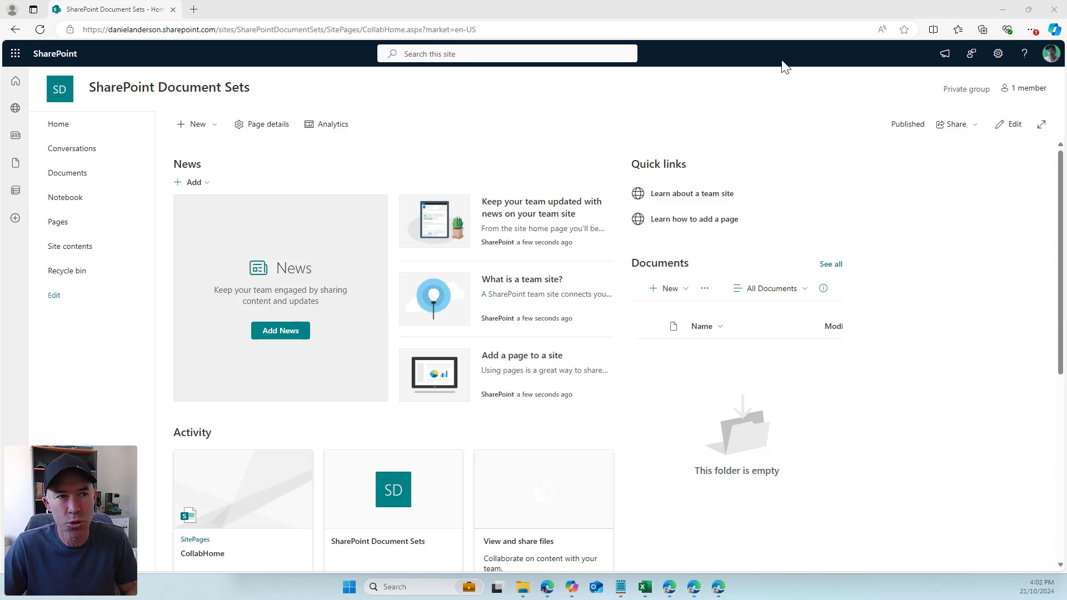
Activate the Document Sets feature in the site collection features of the SharePoint Document Sets site
{"action": "left_click", "coordinate": [998, 54]}
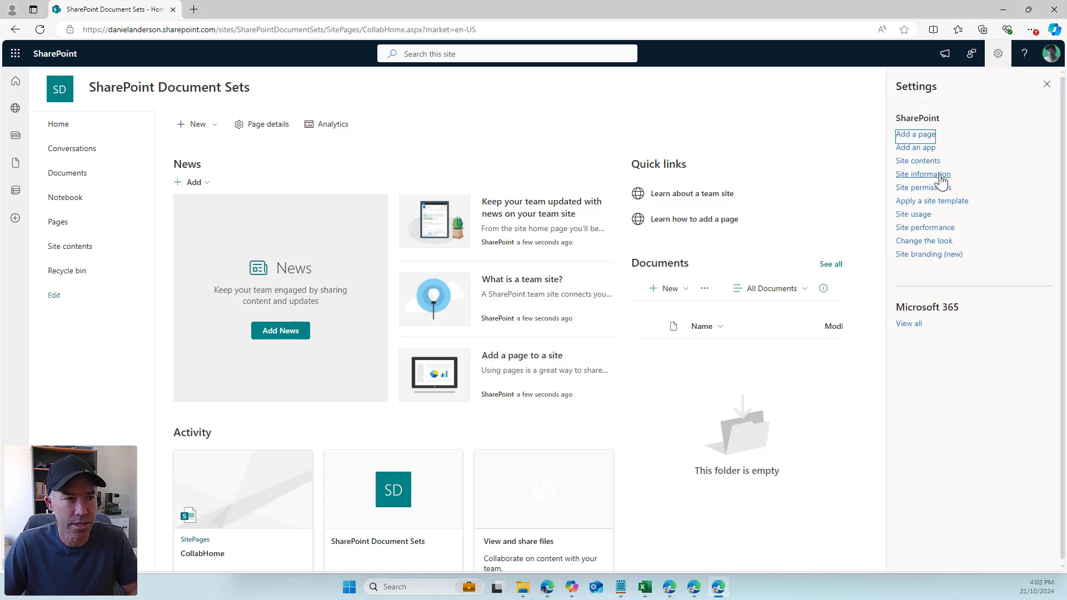
{"action": "left_click", "coordinate": [939, 176]}
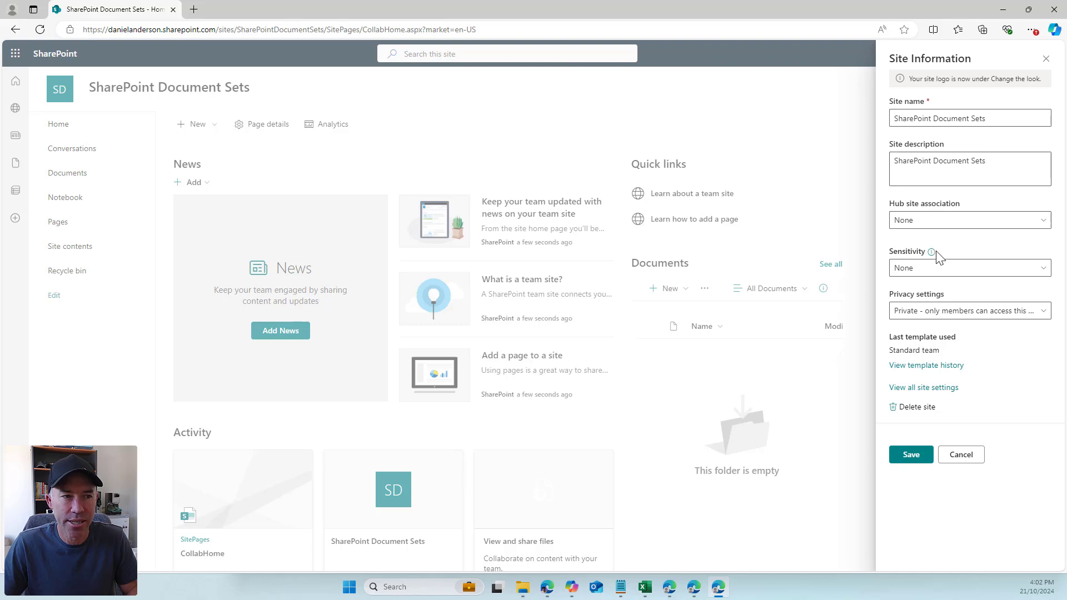
{"action": "left_click", "coordinate": [949, 393]}
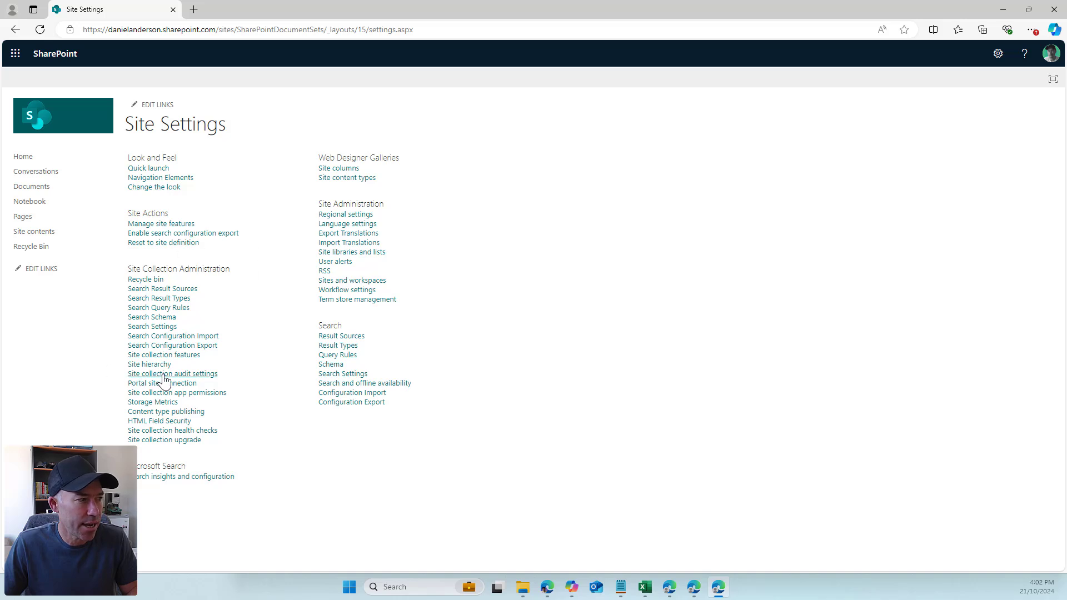
{"action": "left_click", "coordinate": [161, 356]}
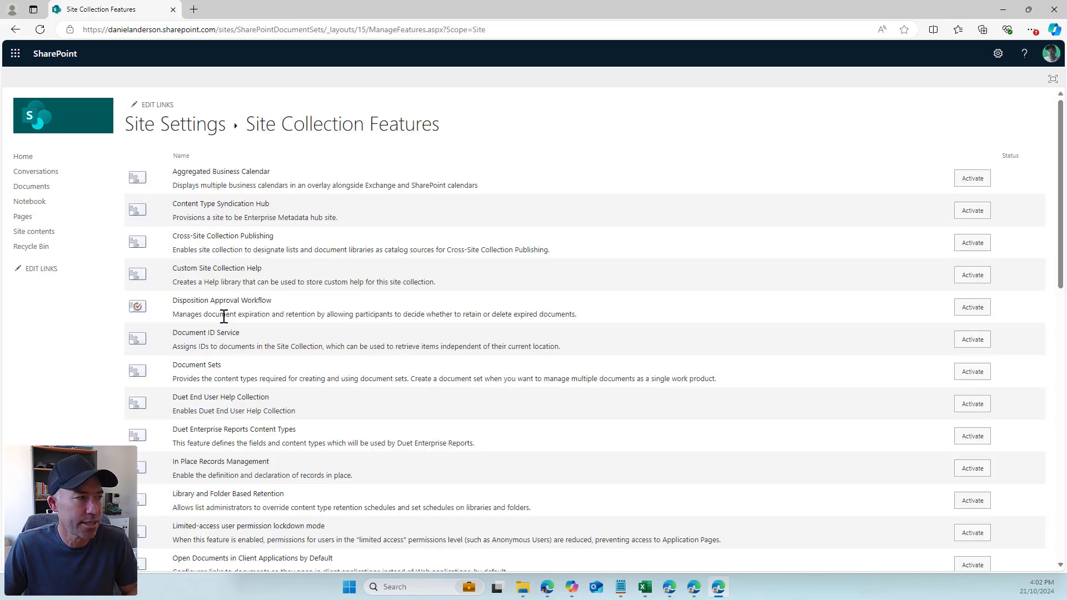
{"action": "left_click_drag", "start_coordinate": [182, 366], "coordinate": [288, 380]}
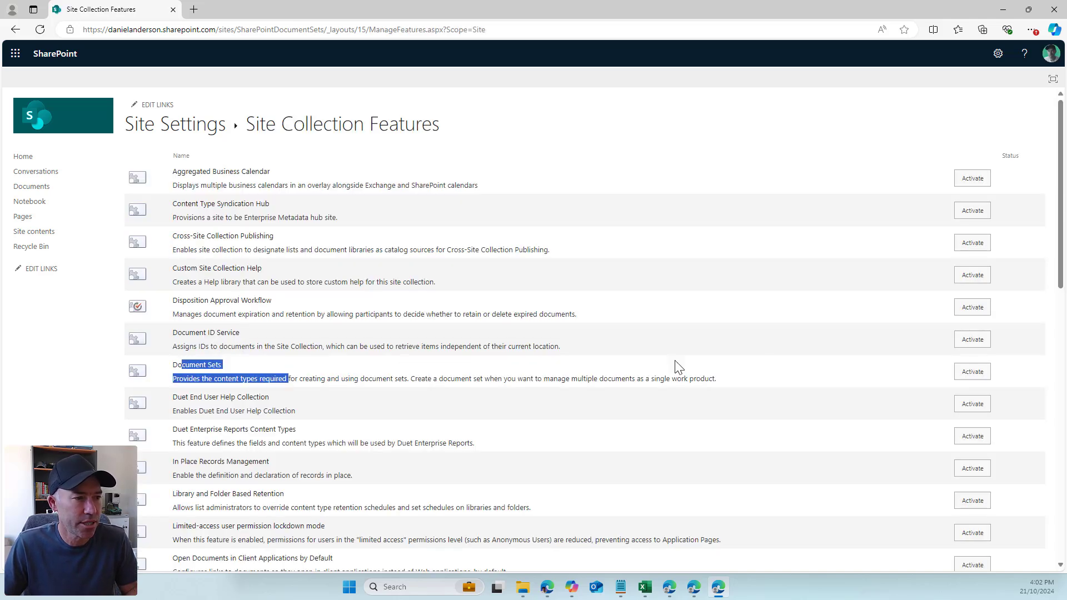
{"action": "left_click", "coordinate": [980, 375]}
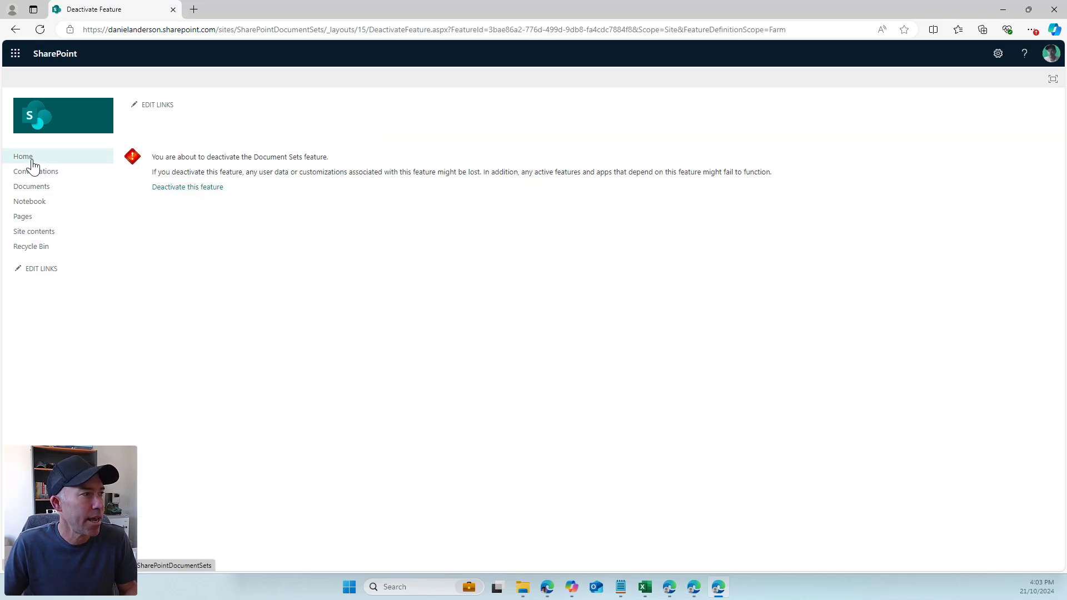
Open the full settings page of the site's Documents library
{"action": "left_click", "coordinate": [32, 160]}
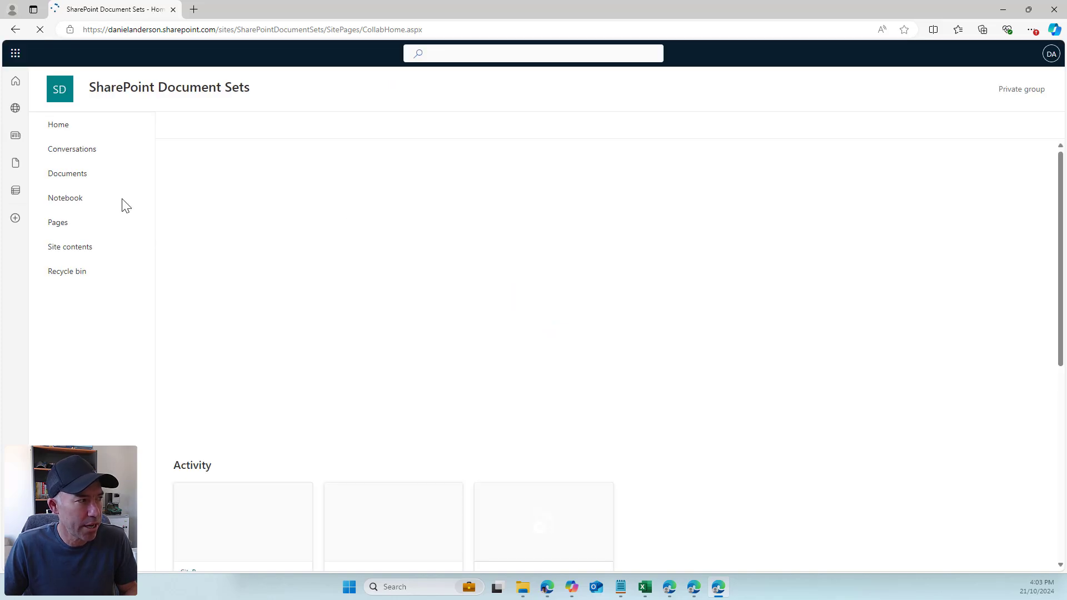
{"action": "left_click", "coordinate": [120, 179]}
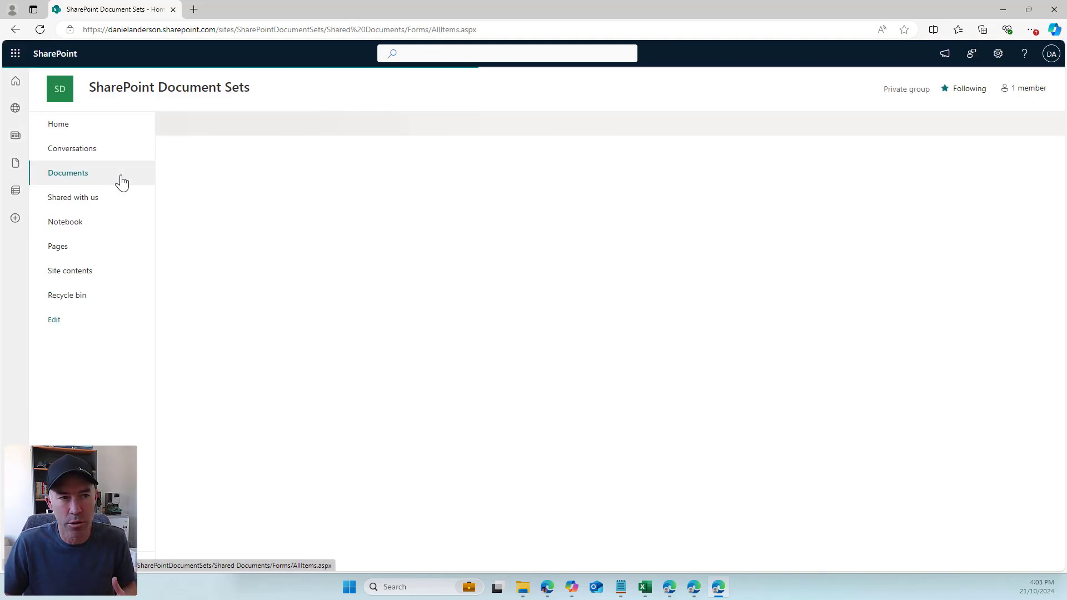
{"action": "left_click", "coordinate": [1000, 59]}
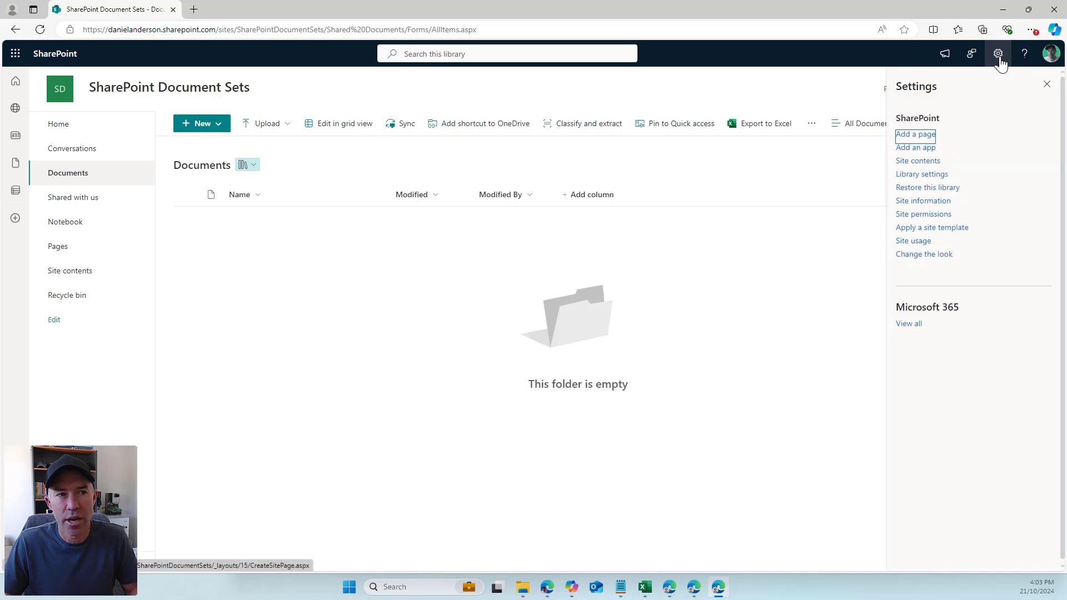
{"action": "left_click", "coordinate": [922, 175]}
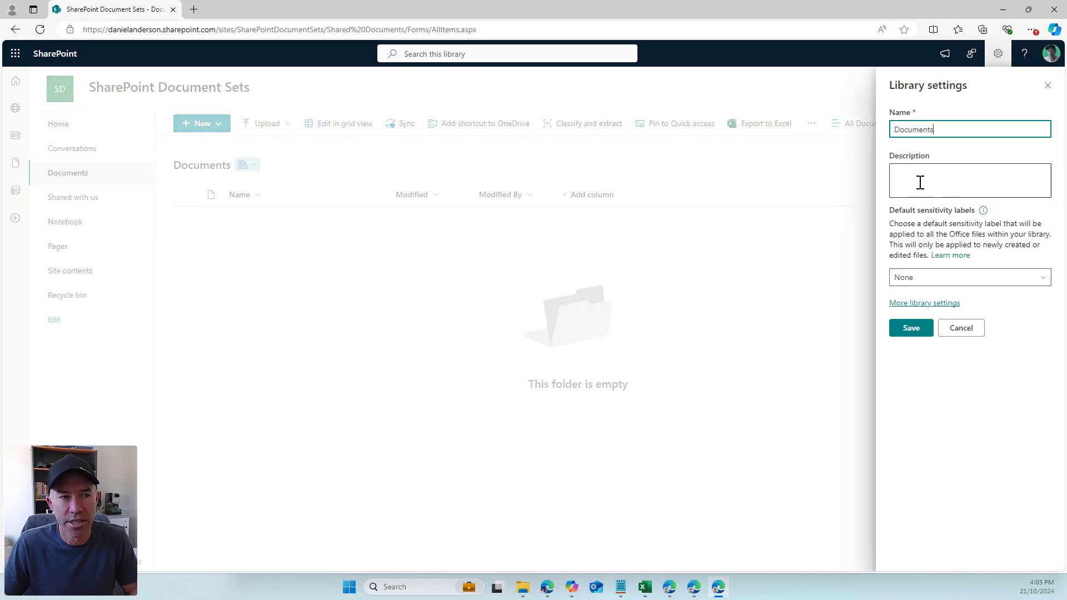
{"action": "left_click", "coordinate": [923, 307]}
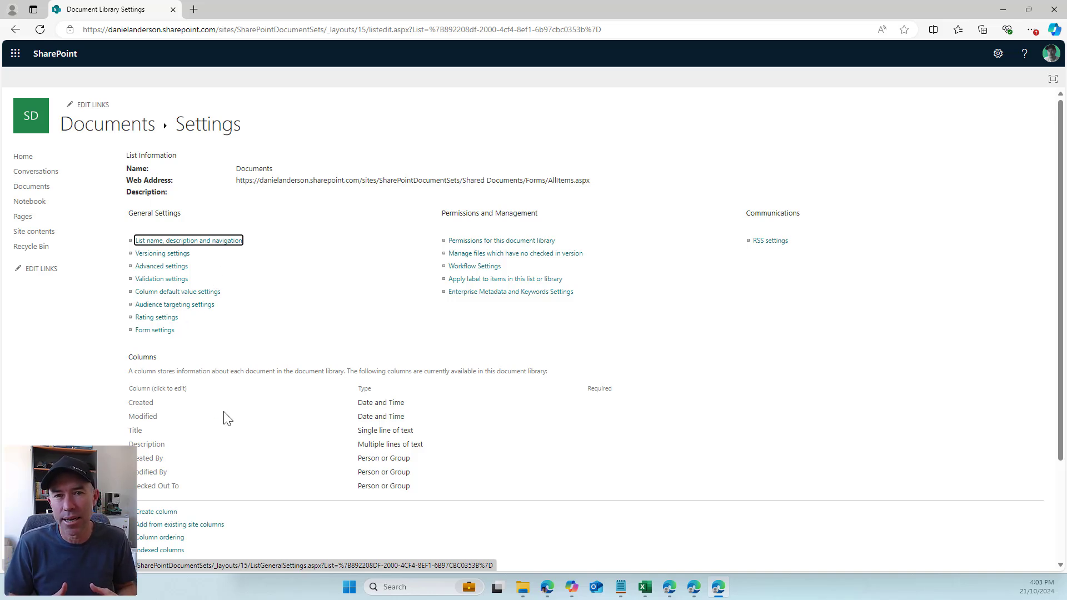
{"action": "scroll", "coordinate": [225, 416], "scroll_direction": "down", "scroll_amount": 2}
{"action": "scroll", "coordinate": [232, 418], "scroll_direction": "up", "scroll_amount": 2}
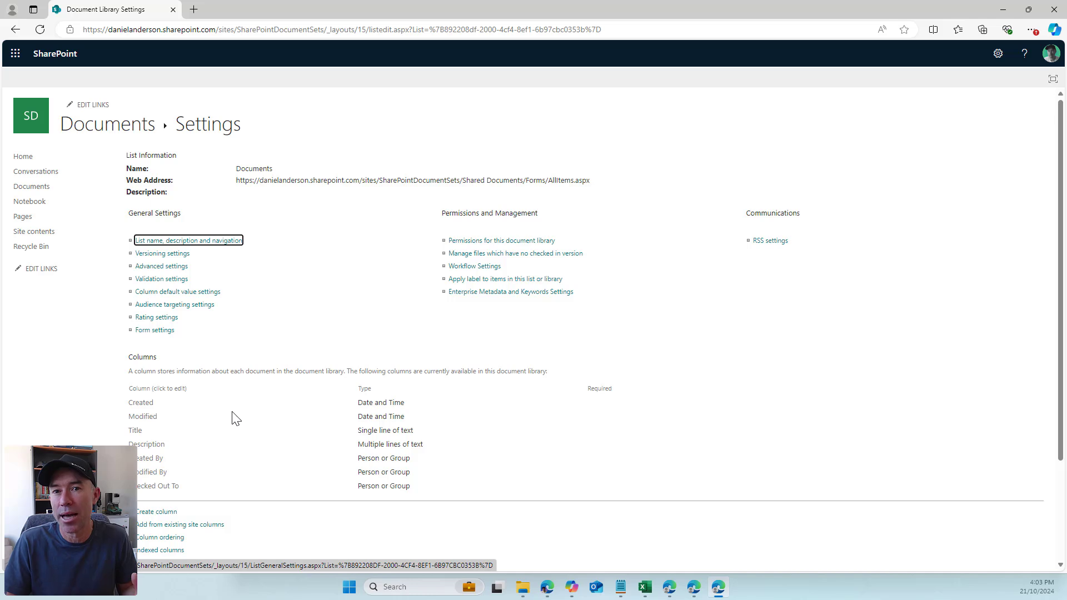
Allow management of content types in the Documents library's advanced settings and save the change
{"action": "left_click", "coordinate": [162, 267]}
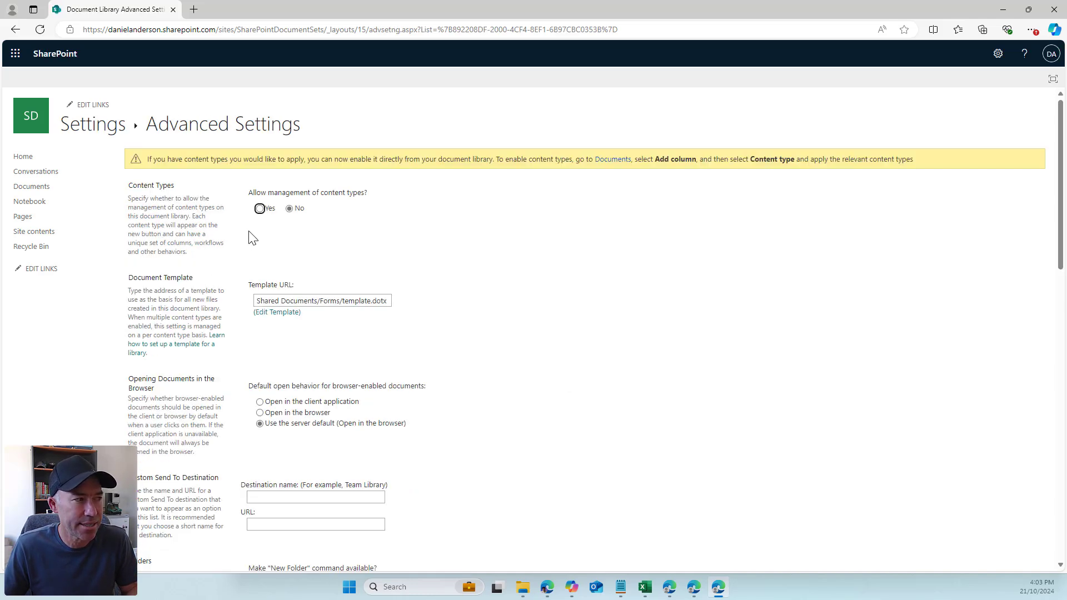
{"action": "left_click", "coordinate": [260, 208]}
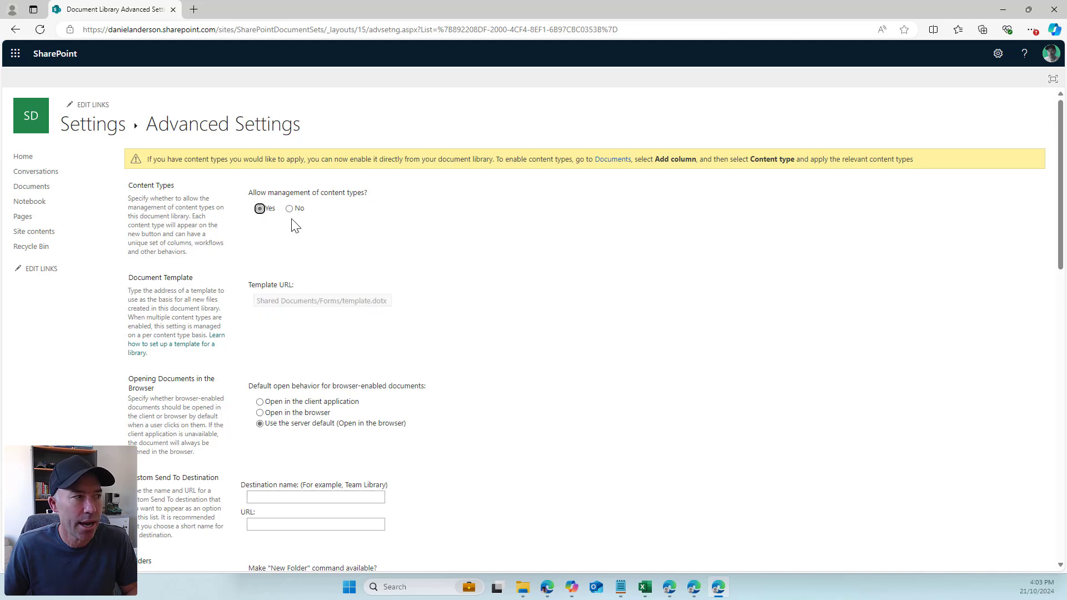
{"action": "scroll", "coordinate": [498, 300], "scroll_direction": "down", "scroll_amount": 13}
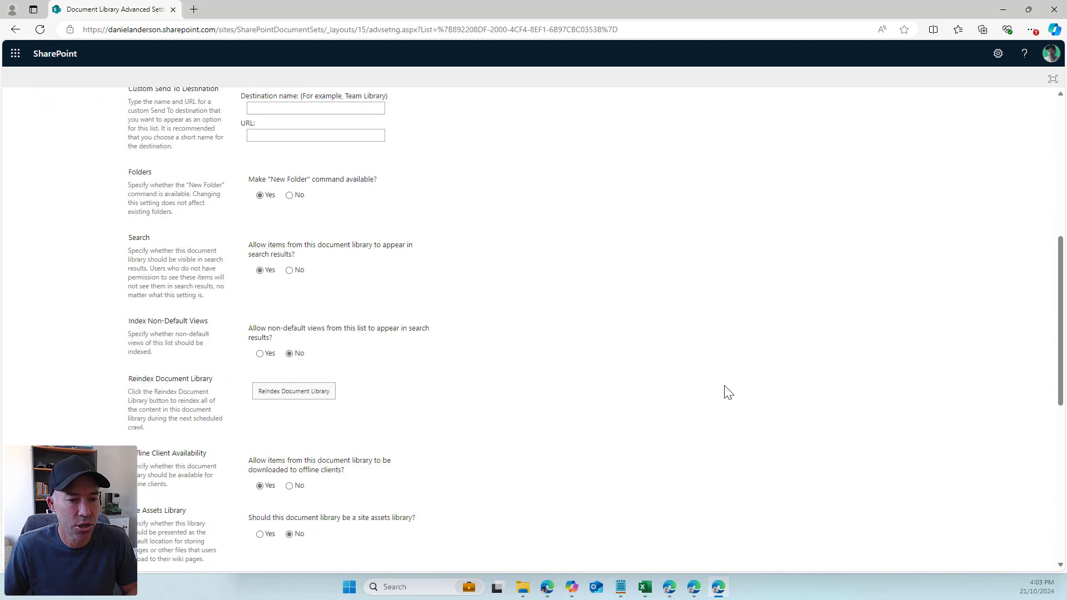
{"action": "scroll", "coordinate": [766, 407], "scroll_direction": "down", "scroll_amount": 2}
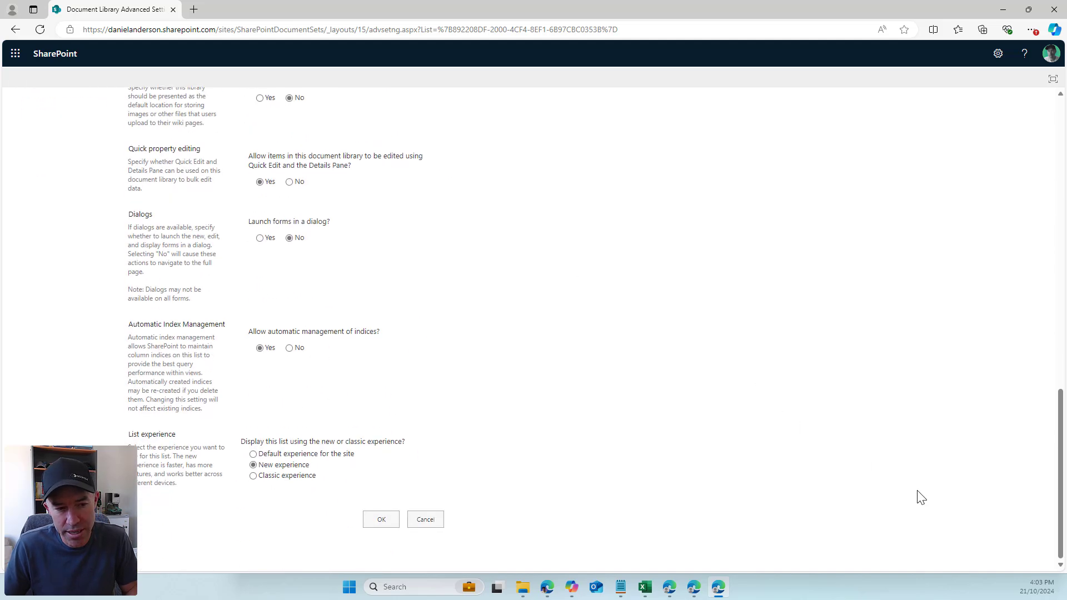
{"action": "left_click", "coordinate": [381, 519]}
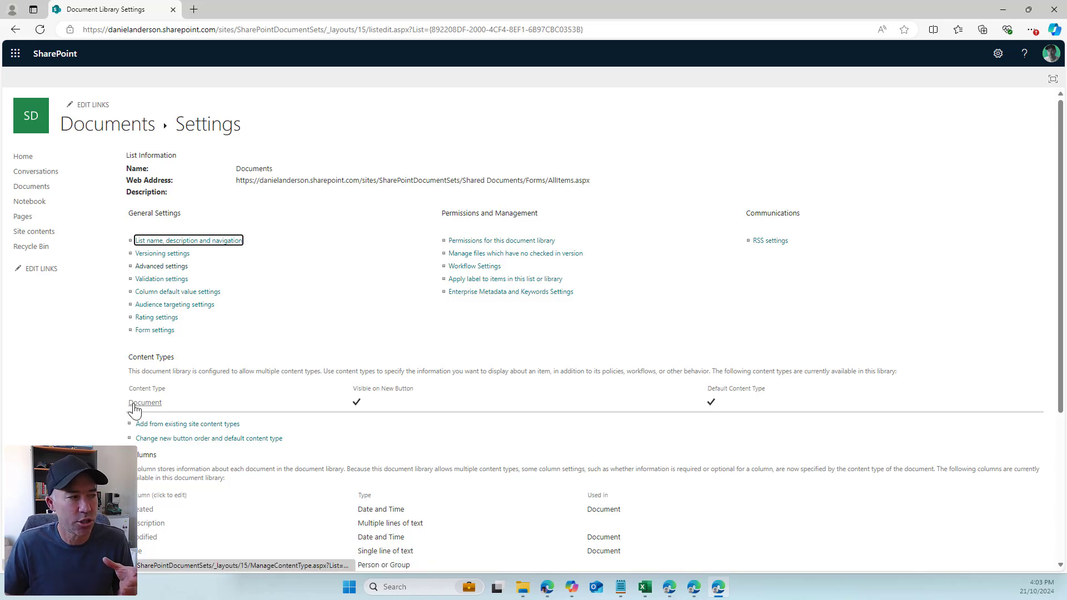
Check which existing site content types the Document Set Content Types group offers for the library, without adding any
{"action": "left_click", "coordinate": [204, 427]}
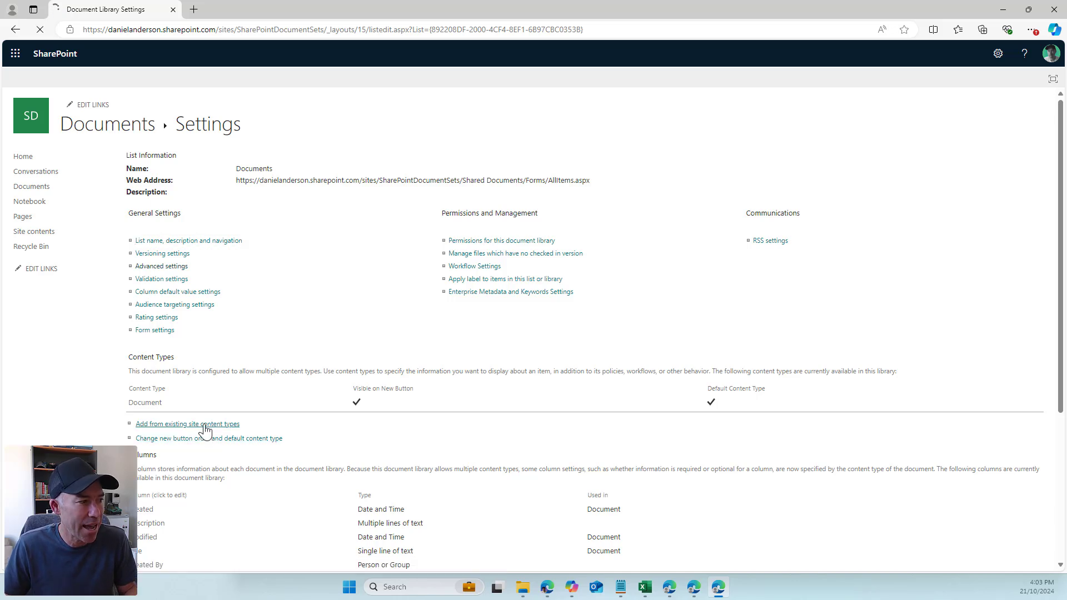
{"action": "left_click", "coordinate": [459, 204]}
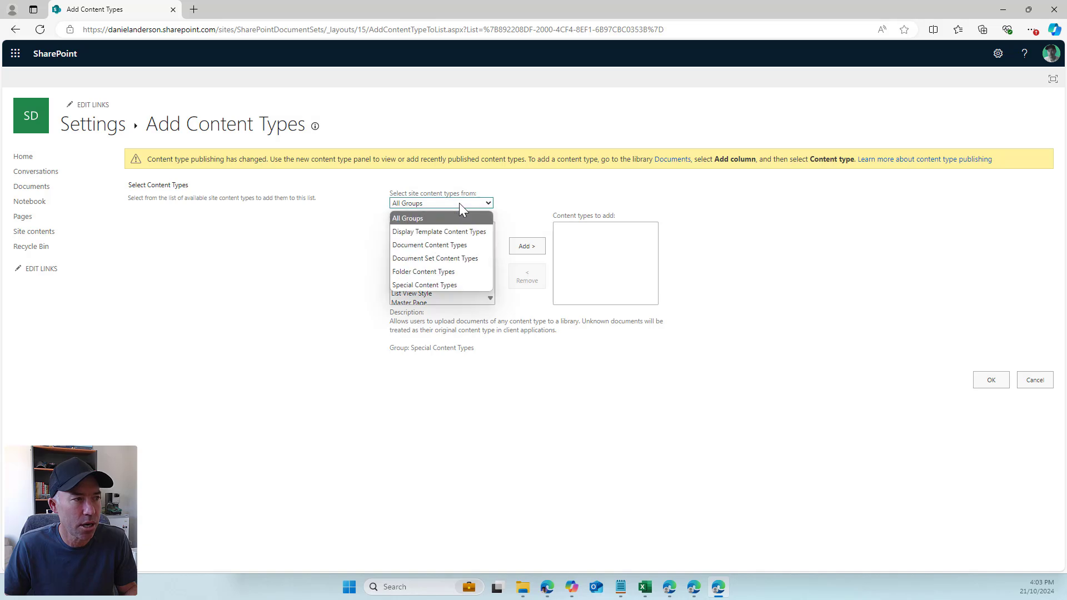
{"action": "left_click", "coordinate": [429, 258]}
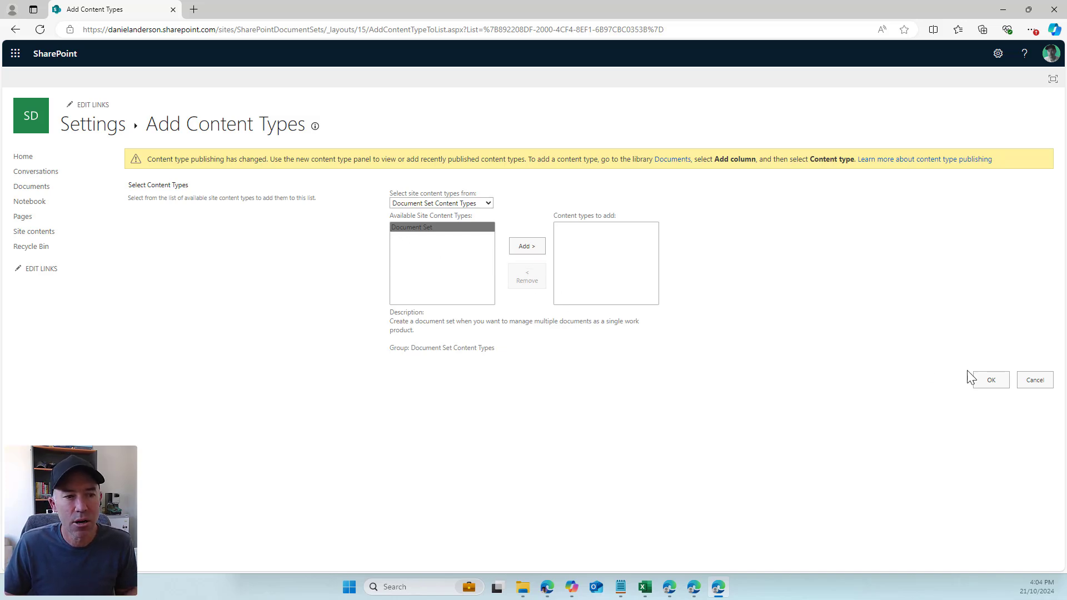
{"action": "left_click", "coordinate": [1035, 380]}
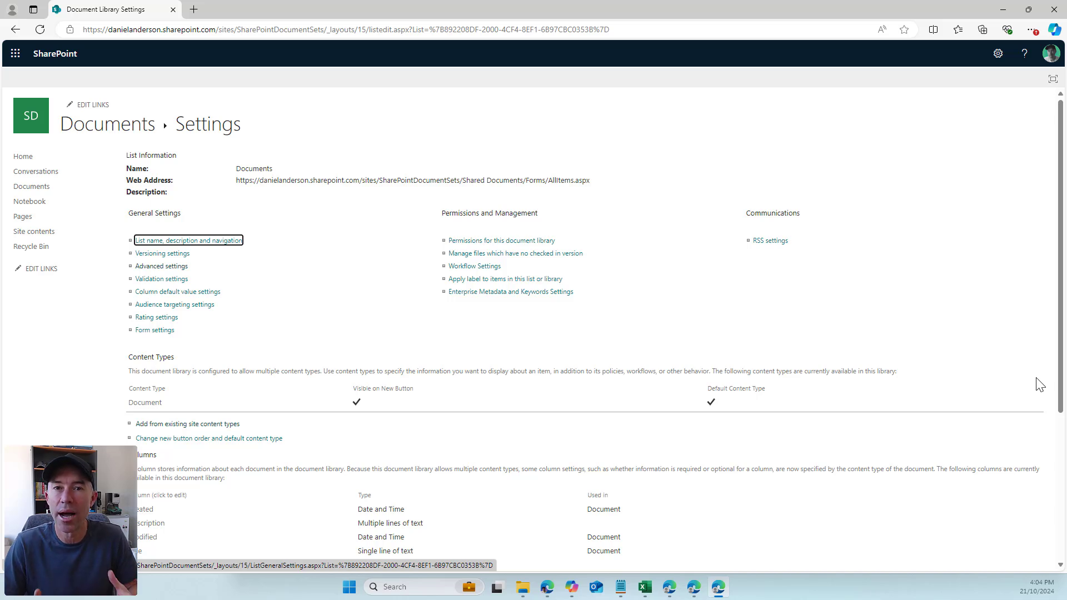
Start a new content type named Meeting in the site's content type gallery
{"action": "left_click", "coordinate": [998, 54]}
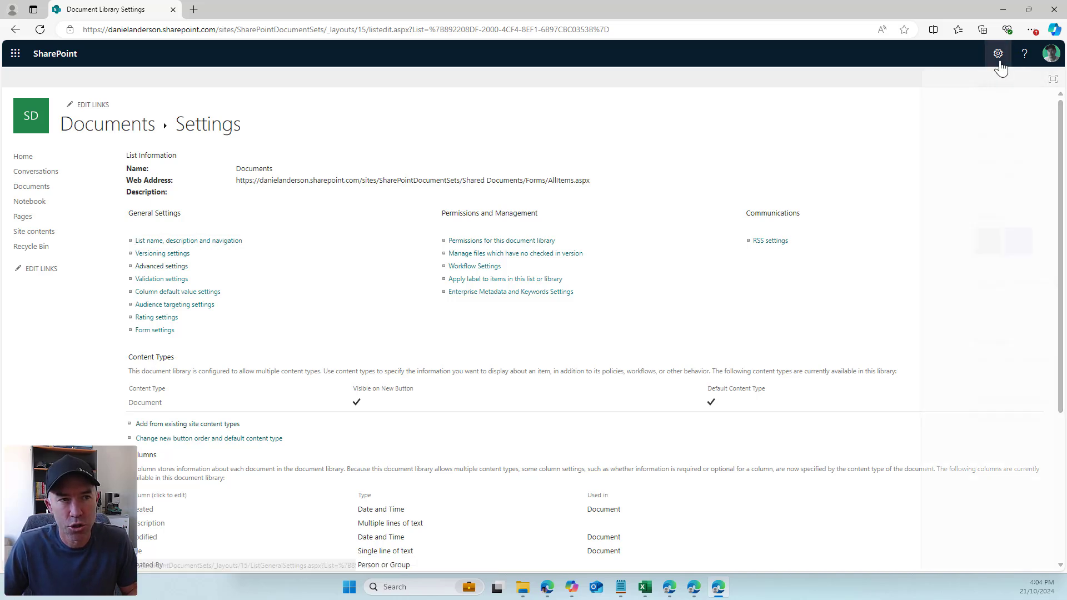
{"action": "left_click", "coordinate": [915, 173]}
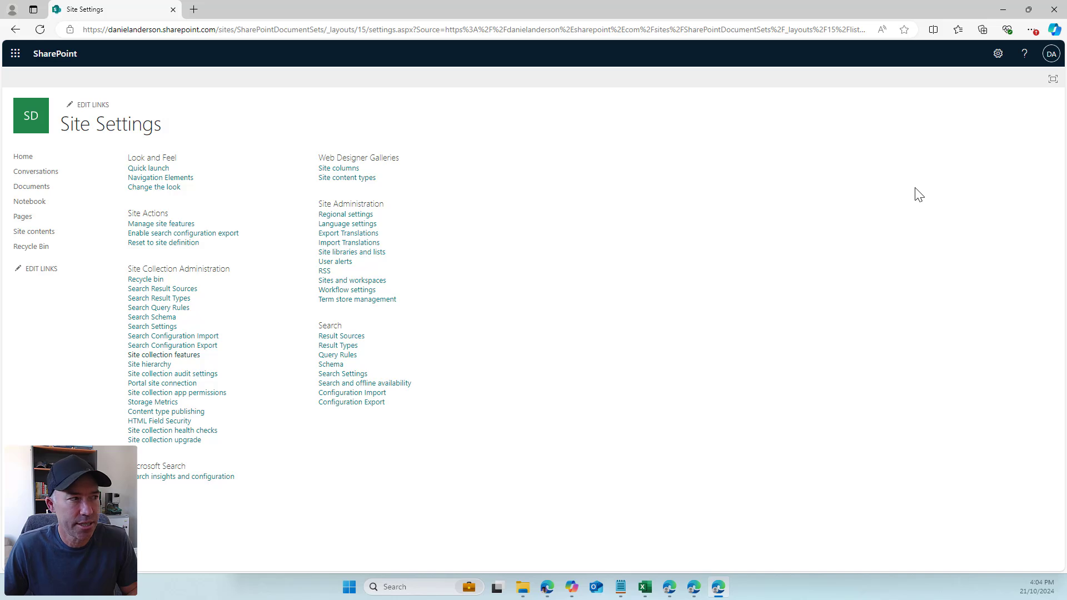
{"action": "left_click", "coordinate": [334, 178]}
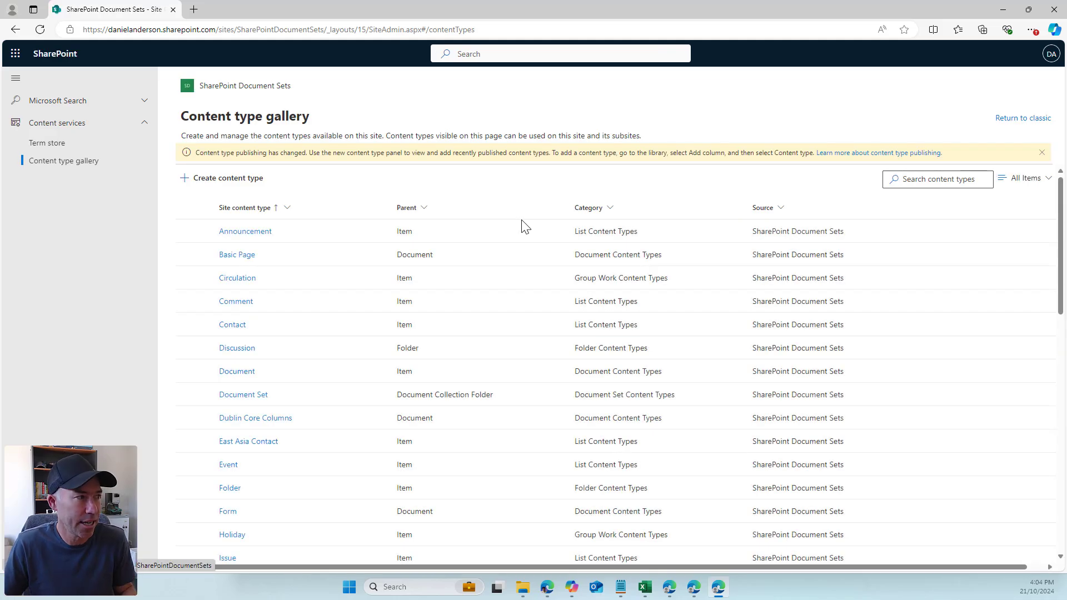
{"action": "left_click", "coordinate": [229, 178]}
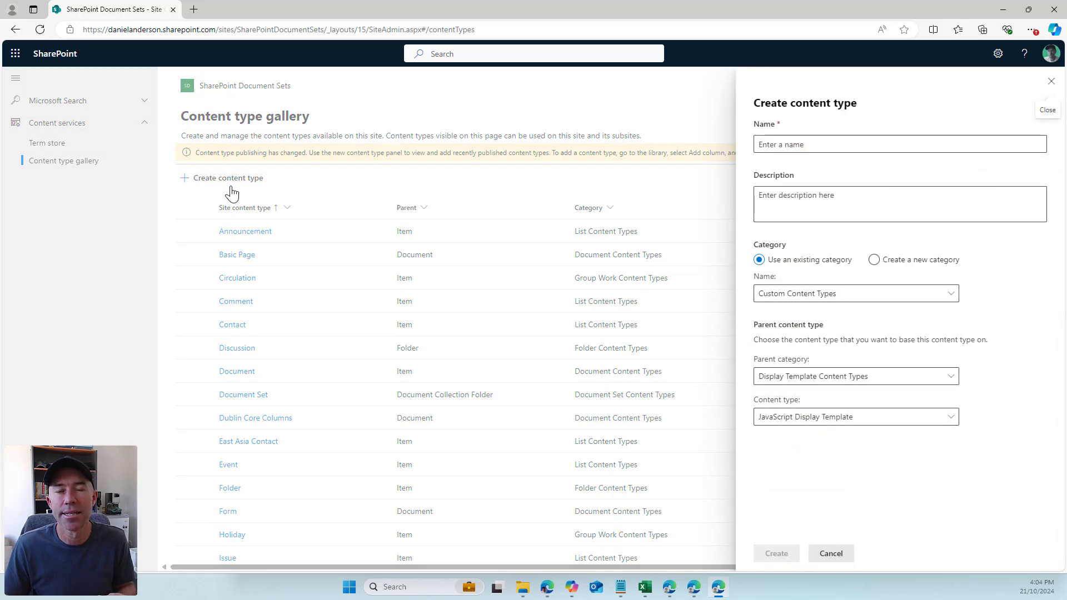
{"action": "left_click", "coordinate": [804, 146]}
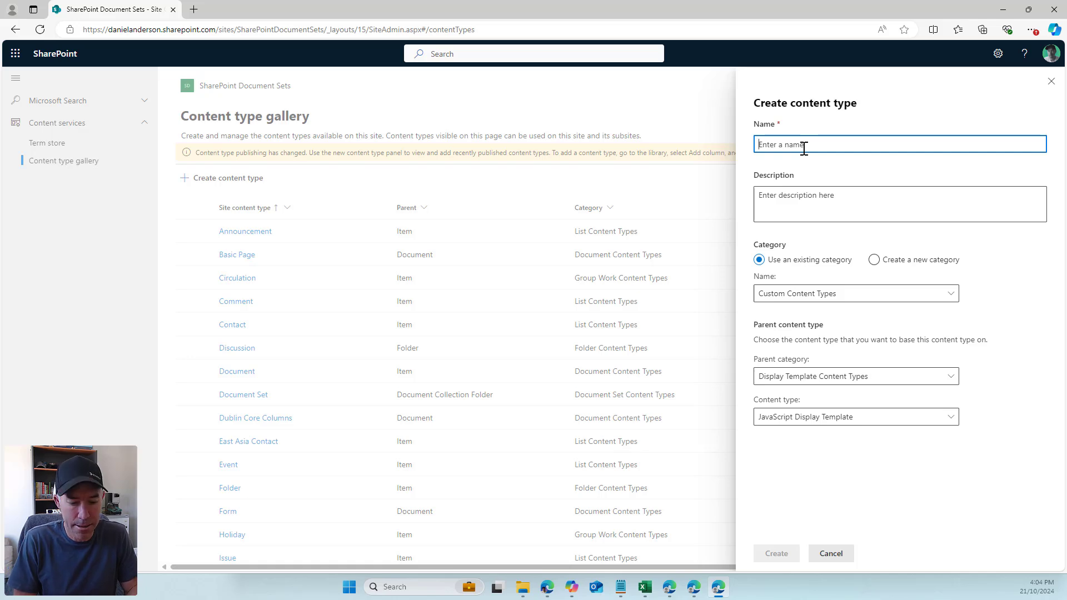
{"action": "type", "text": "Meeting"}
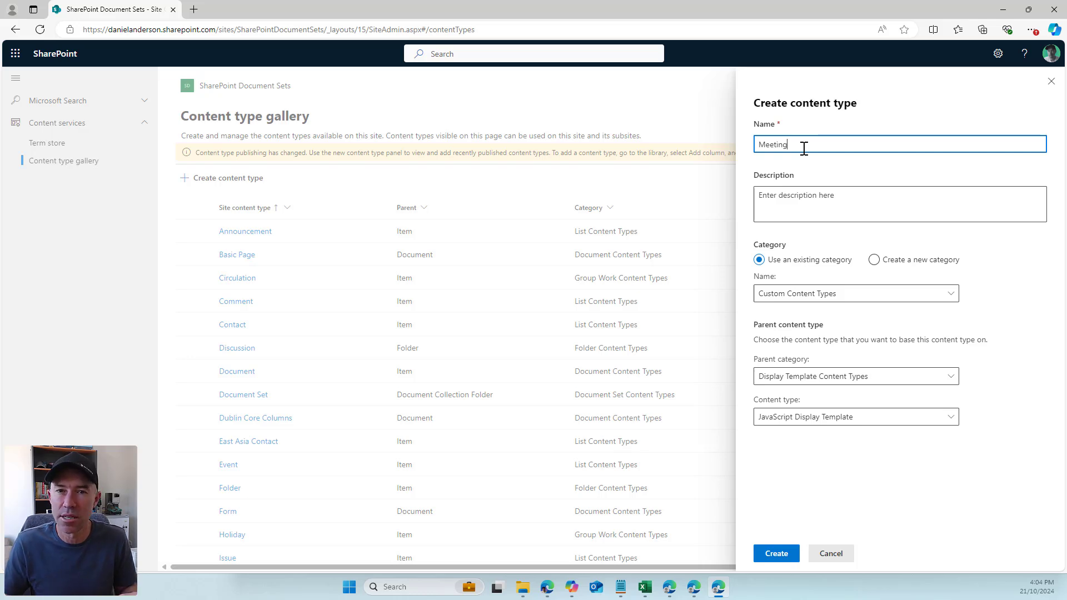
Assign the Meeting content type to a new category named Learn Build Grow CT
{"action": "left_click", "coordinate": [874, 264]}
{"action": "left_click", "coordinate": [851, 291]}
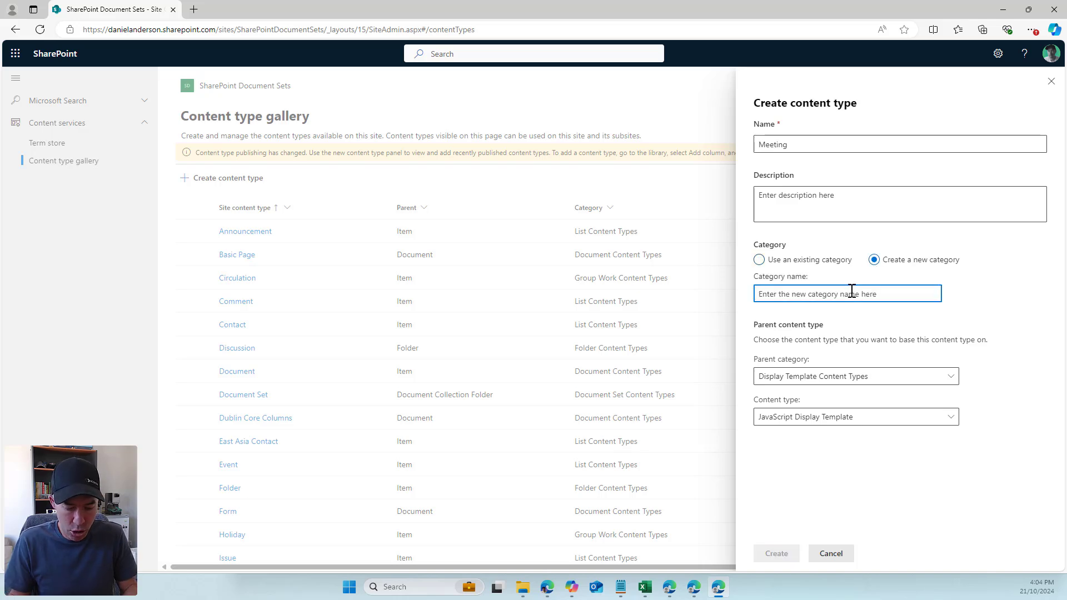
{"action": "type", "text": "Copilot Content"}
{"action": "key", "text": "BackSpace"}
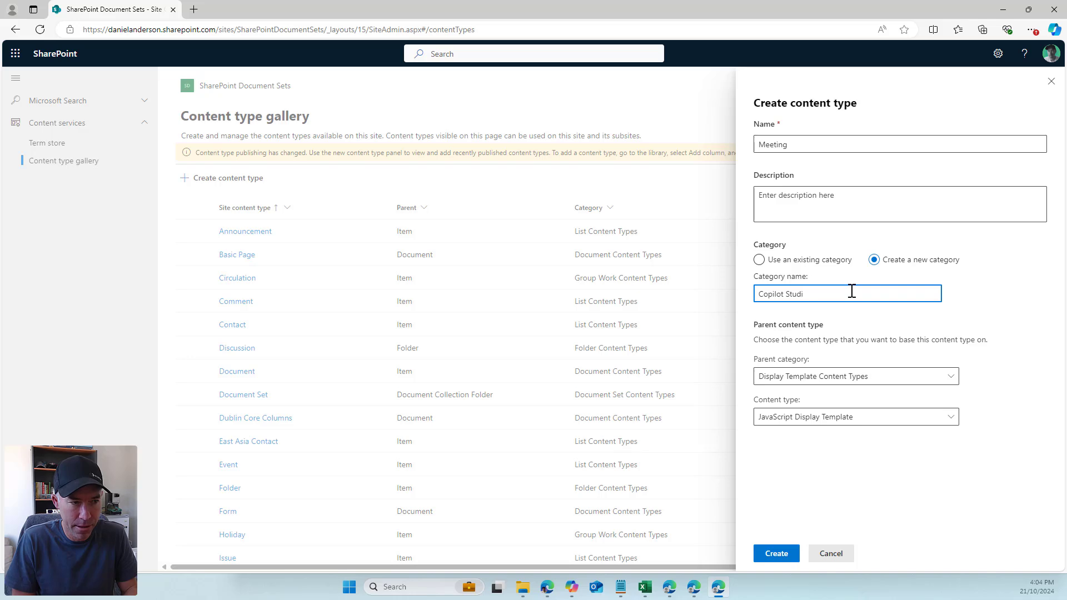
{"action": "key", "text": "ctrl+BackSpace"}
{"action": "key", "text": "ctrl+BackSpace"}
{"action": "type", "text": "Learn"}
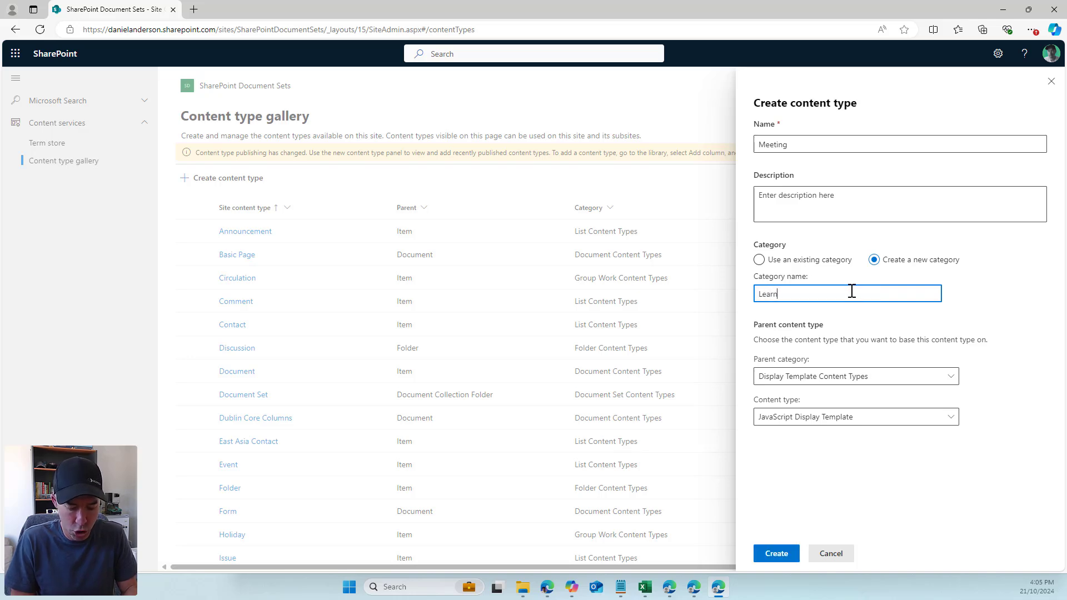
{"action": "type", "text": " Build Grow COntent"}
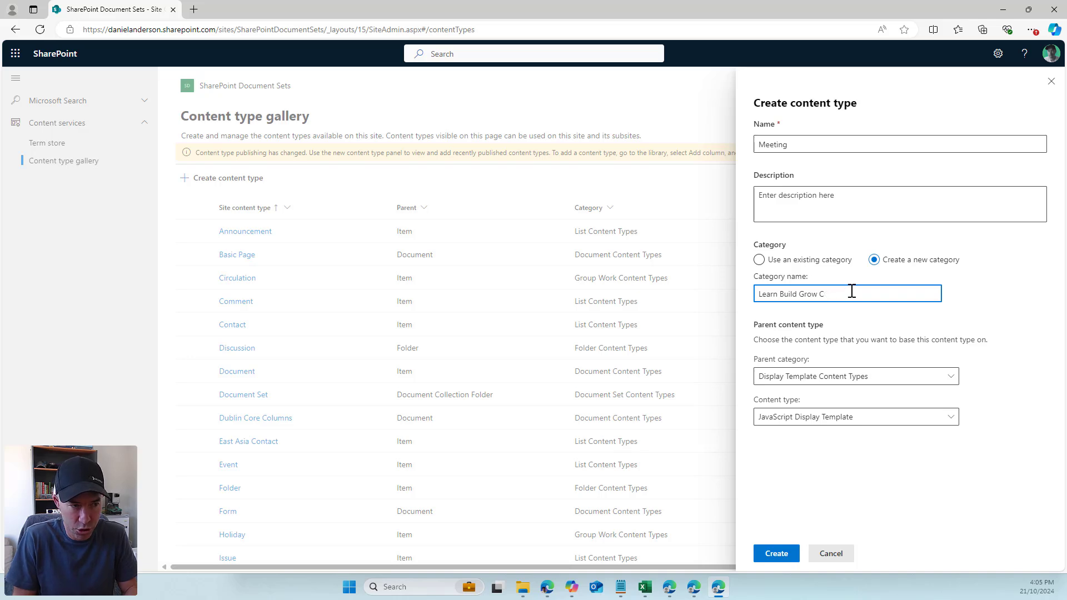
Base the Meeting content type on Document Set from the Document Set Content Types parent category and create it
{"action": "left_click", "coordinate": [830, 383]}
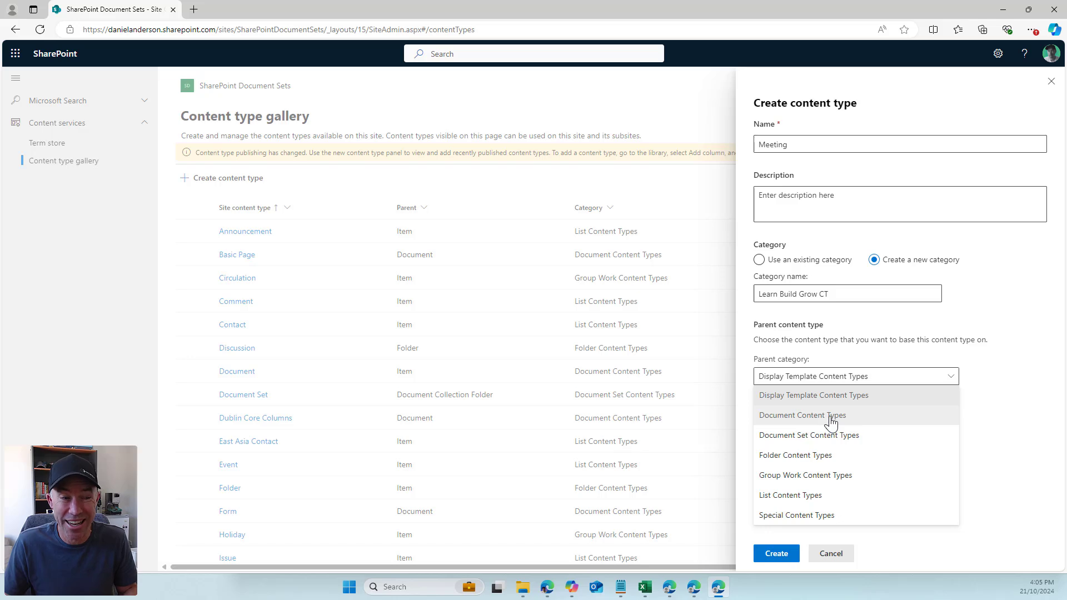
{"action": "left_click", "coordinate": [809, 421]}
{"action": "left_click", "coordinate": [816, 377]}
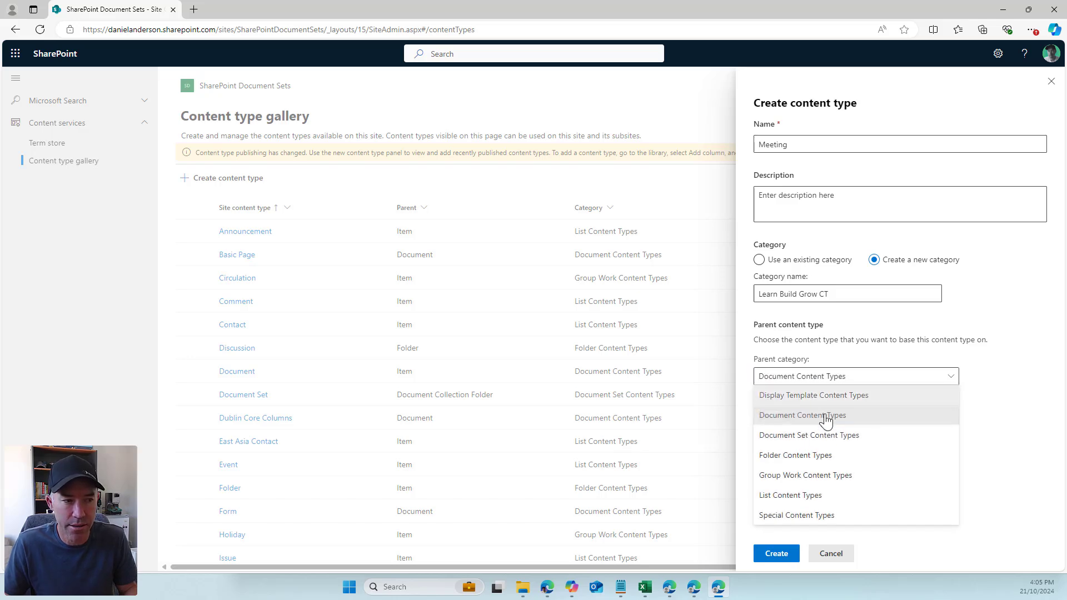
{"action": "left_click", "coordinate": [820, 437]}
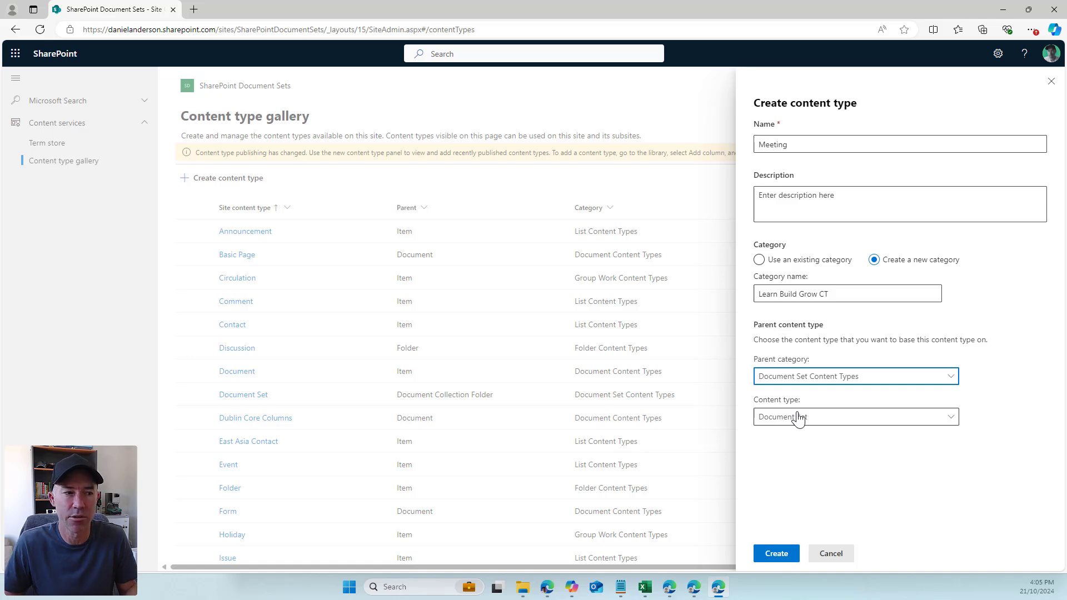
{"action": "left_click", "coordinate": [777, 554]}
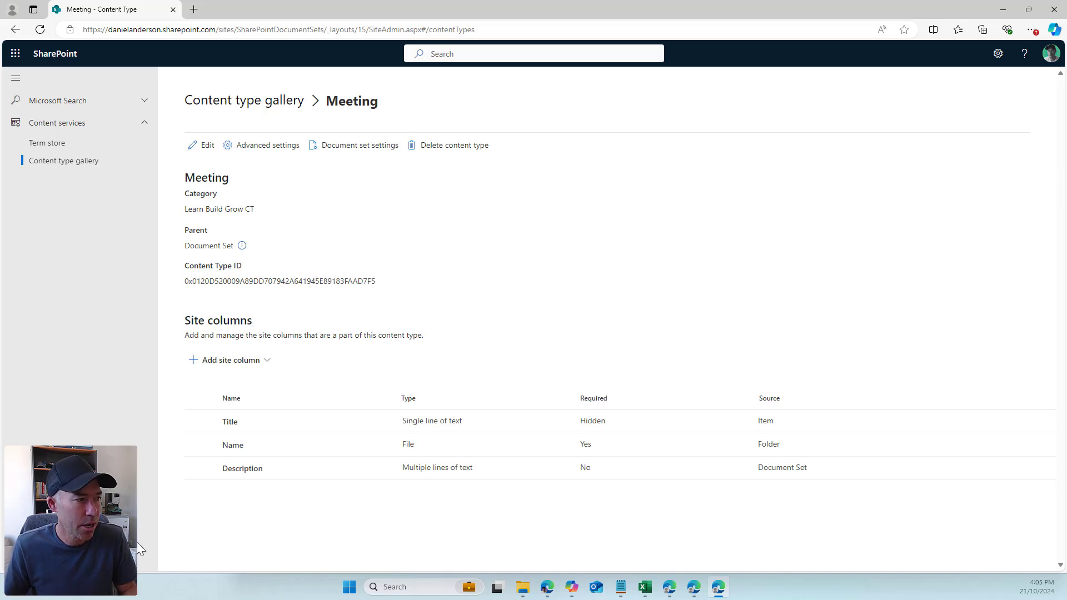
Start a new site column named Meeting Type for the Meeting content type
{"action": "left_click", "coordinate": [257, 361]}
{"action": "left_click", "coordinate": [248, 381]}
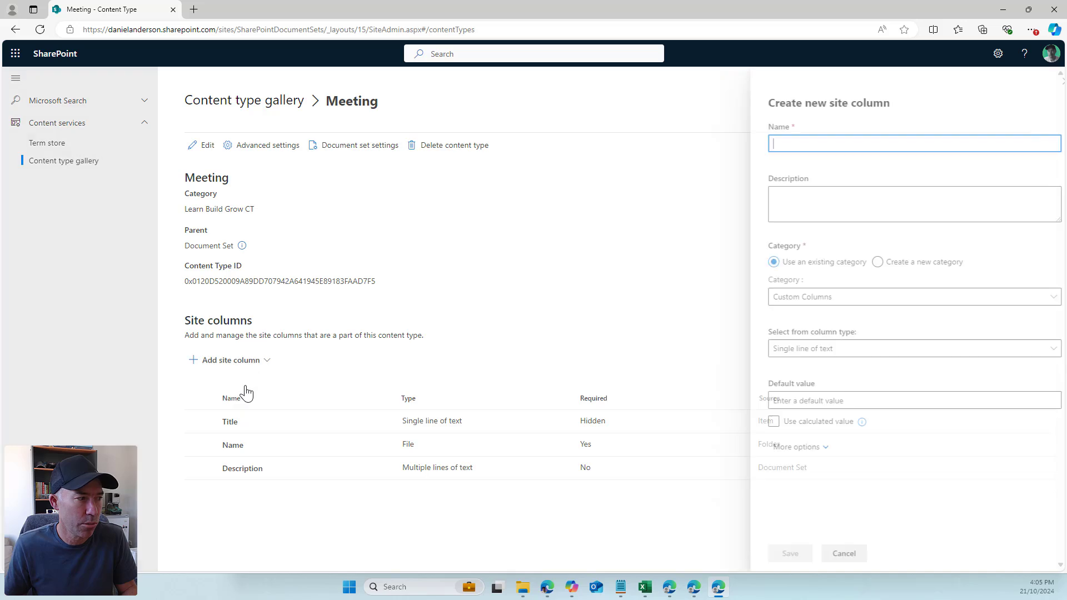
{"action": "left_click", "coordinate": [811, 145]}
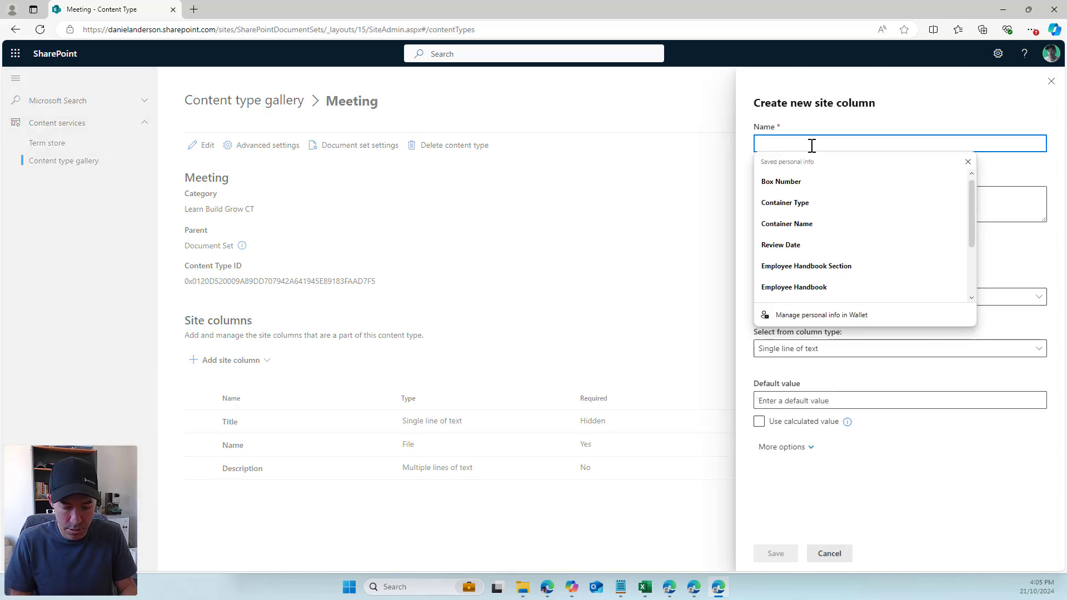
{"action": "type", "text": "Meeting Ca"}
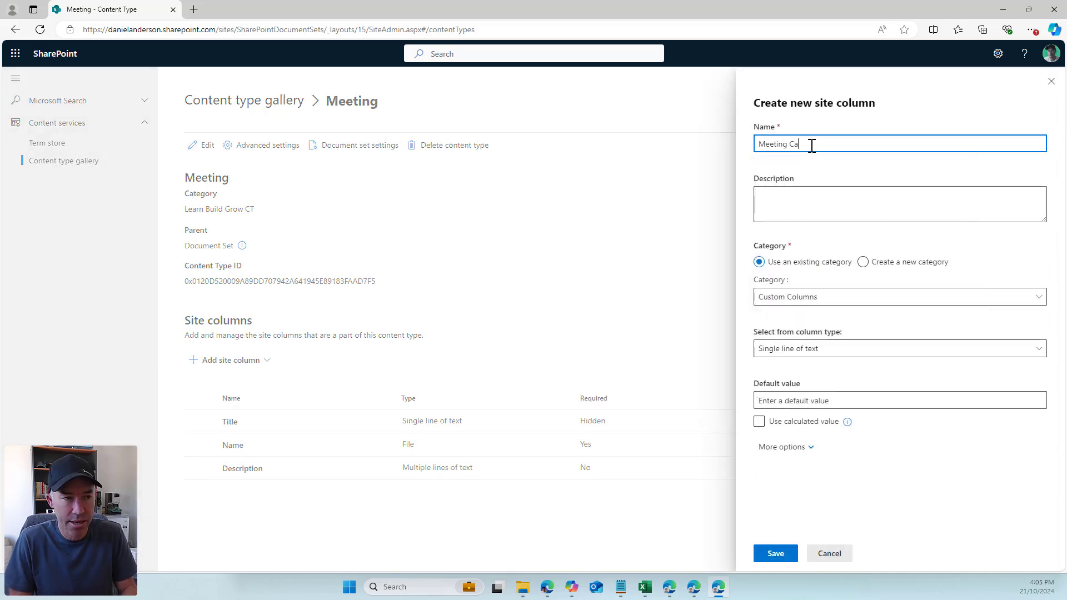
{"action": "type", "text": "te"}
{"action": "key", "text": "BackSpace"}
{"action": "type", "text": "Type"}
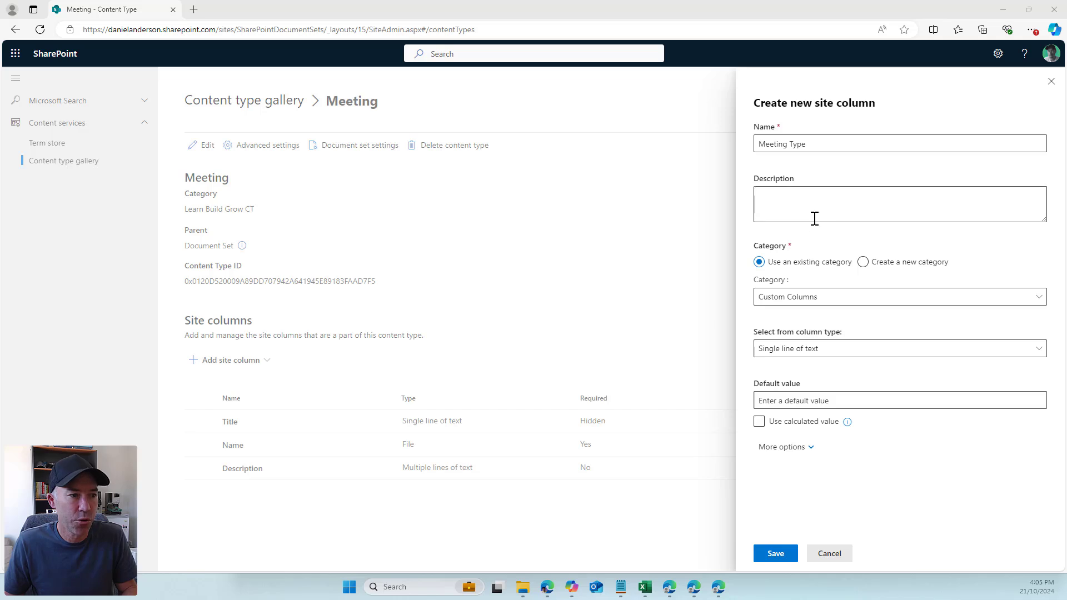
Assign the Meeting Type column to a new category named LBG Columns
{"action": "left_click", "coordinate": [816, 300]}
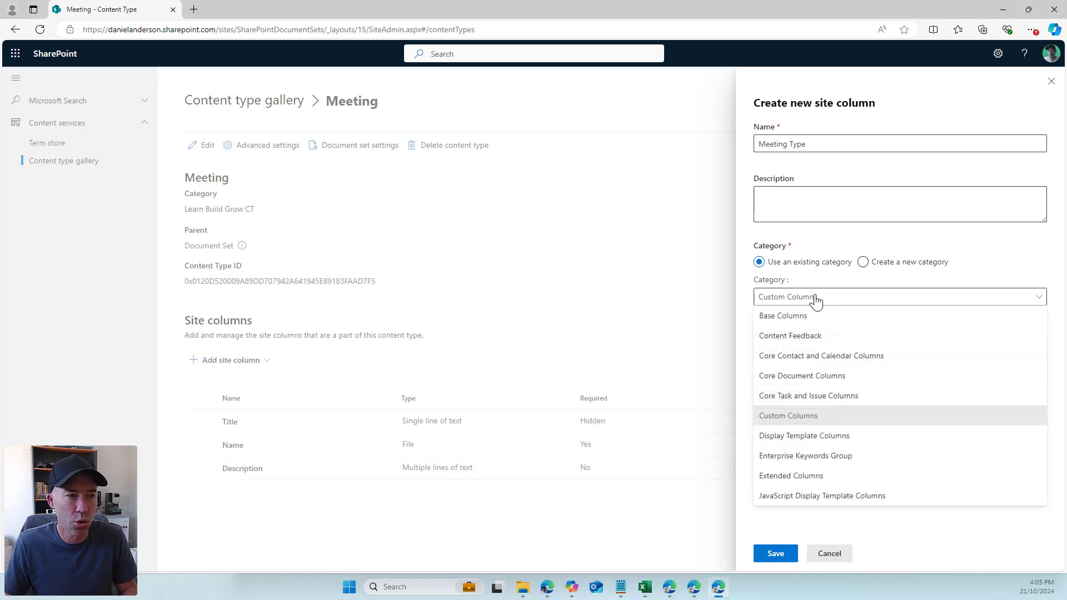
{"action": "left_click", "coordinate": [885, 262]}
{"action": "left_click", "coordinate": [859, 297]}
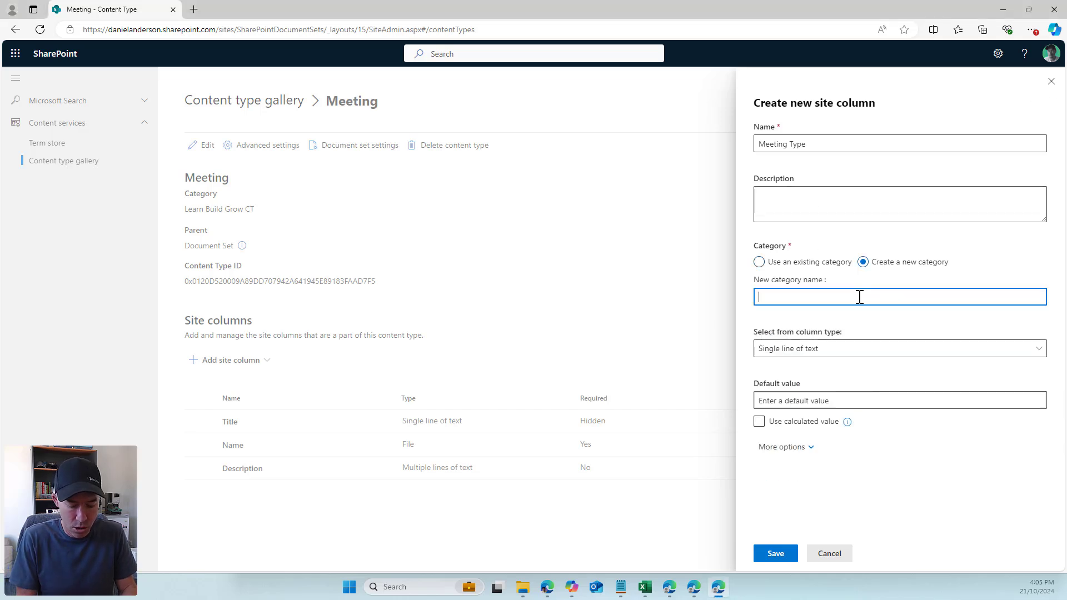
{"action": "type", "text": "LBG COlumns"}
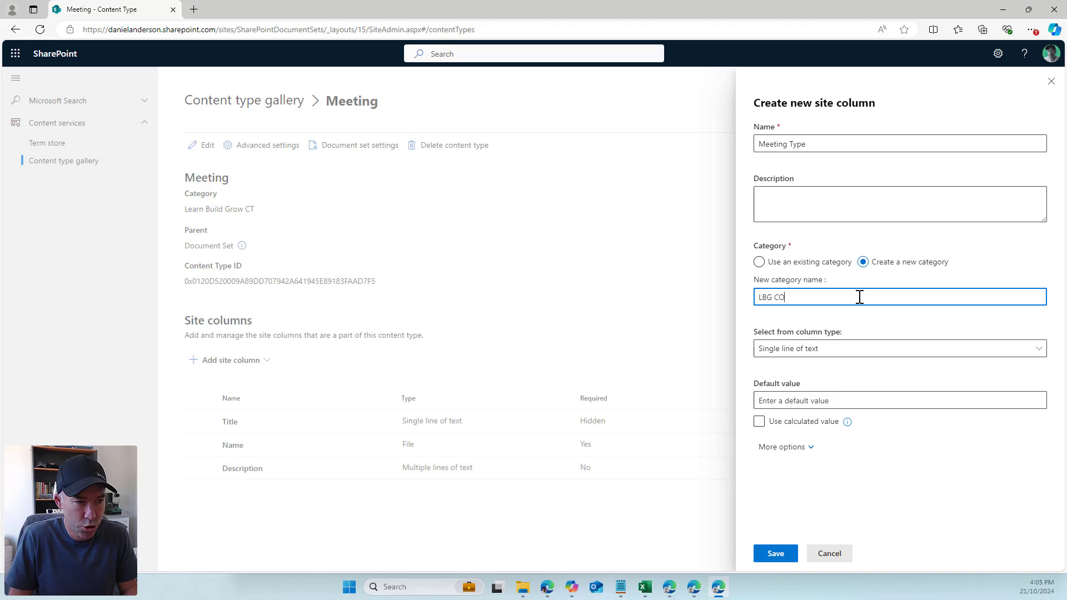
Make Meeting Type a Choice column and enter Brainstorming and Project planning as its first two choices
{"action": "left_click", "coordinate": [862, 350]}
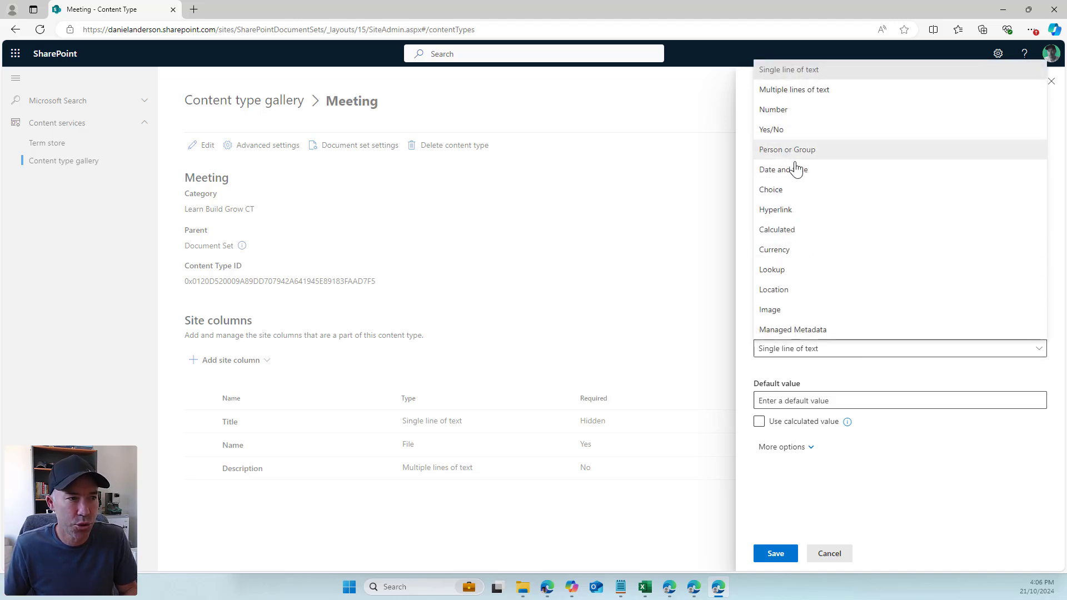
{"action": "left_click", "coordinate": [789, 190]}
{"action": "left_click", "coordinate": [834, 406]}
{"action": "type", "text": "Brainstorming"}
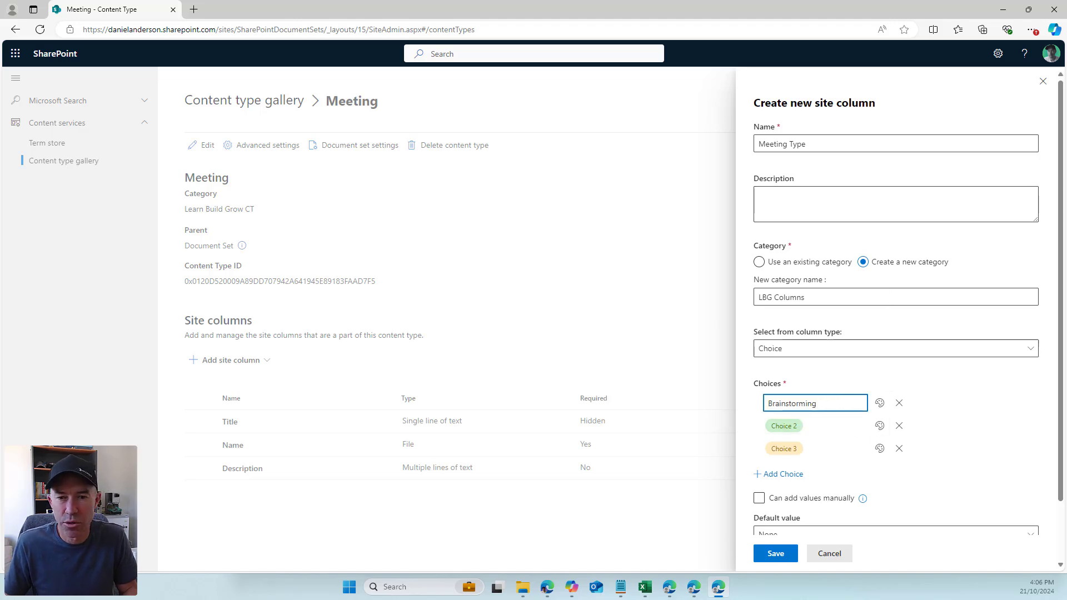
{"action": "key", "text": "alt+Tab"}
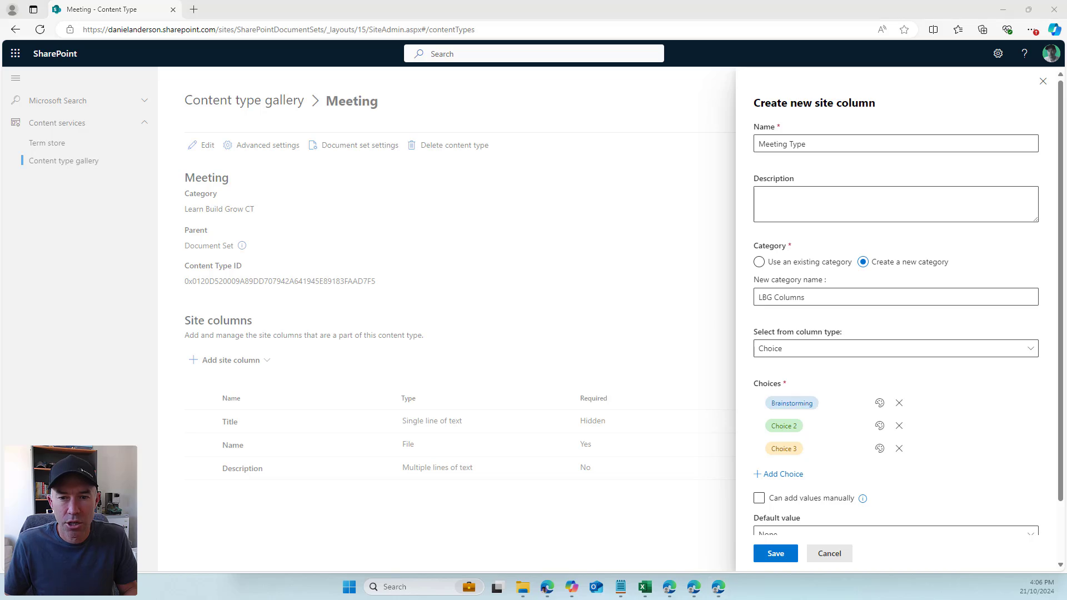
{"action": "left_click", "coordinate": [784, 426]}
{"action": "type", "text": "Project planning"}
{"action": "key", "text": "BackSpace"}
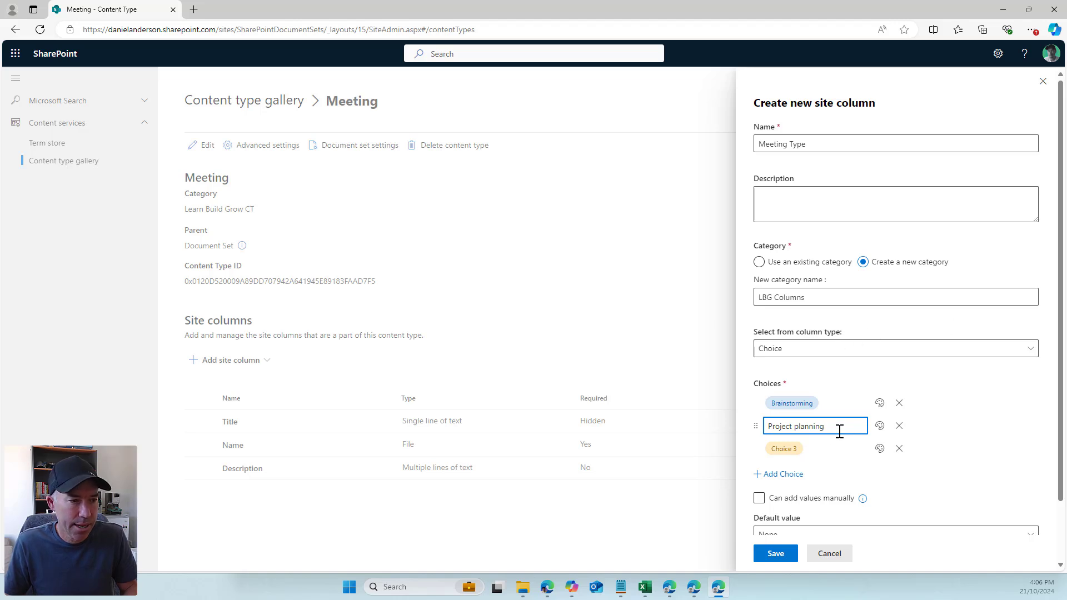
Set the third choice to Status Update, add a fourth choice All Hands, and save the Meeting Type column
{"action": "left_click", "coordinate": [816, 447]}
{"action": "type", "text": "Stat"}
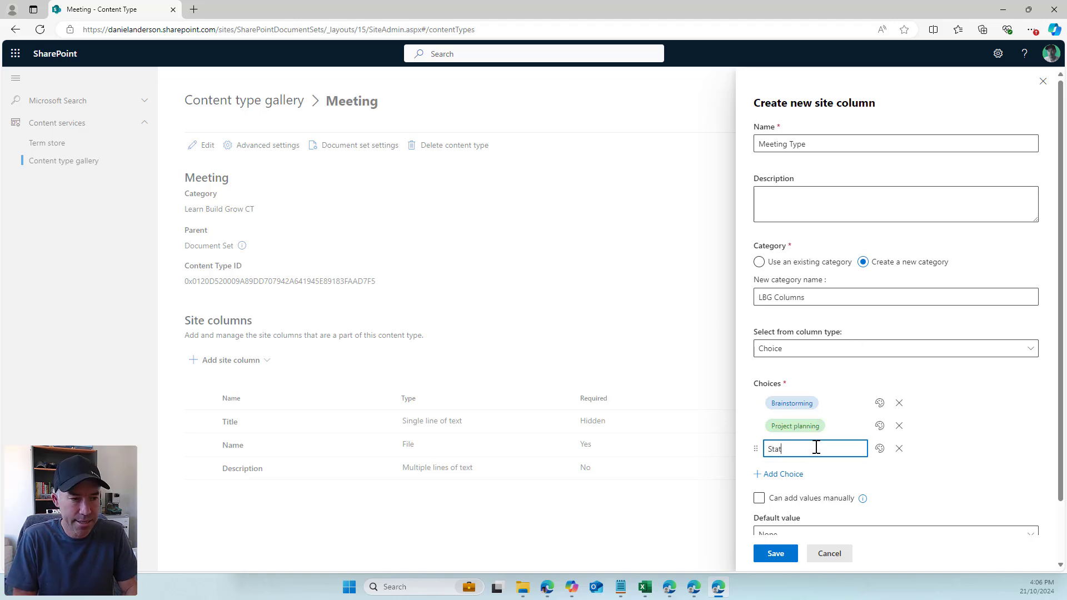
{"action": "type", "text": "us Update"}
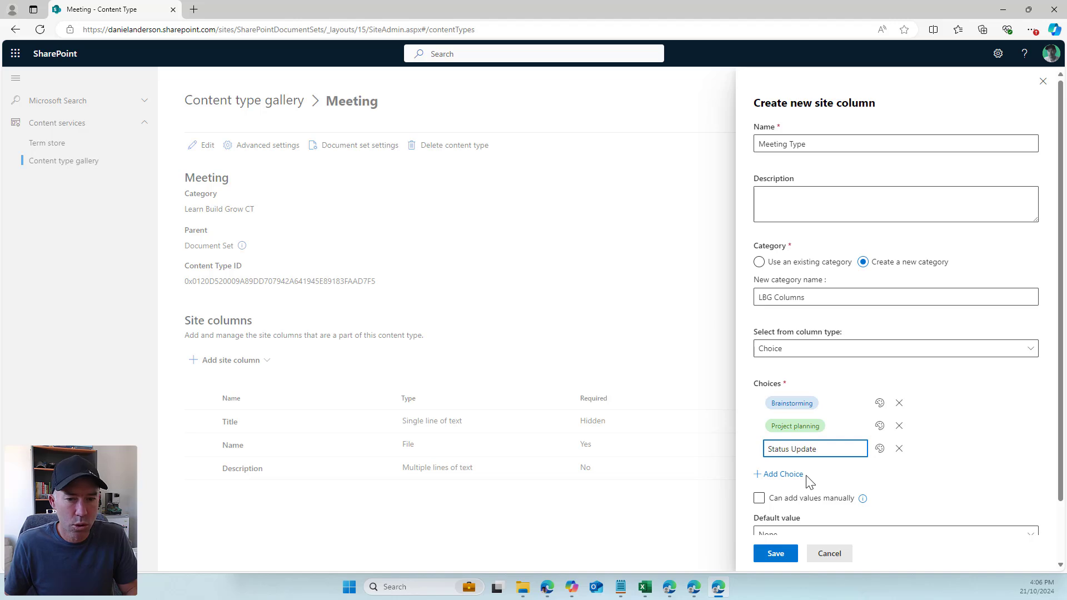
{"action": "left_click", "coordinate": [801, 476]}
{"action": "left_click", "coordinate": [802, 471]}
{"action": "type", "text": "All Hands"}
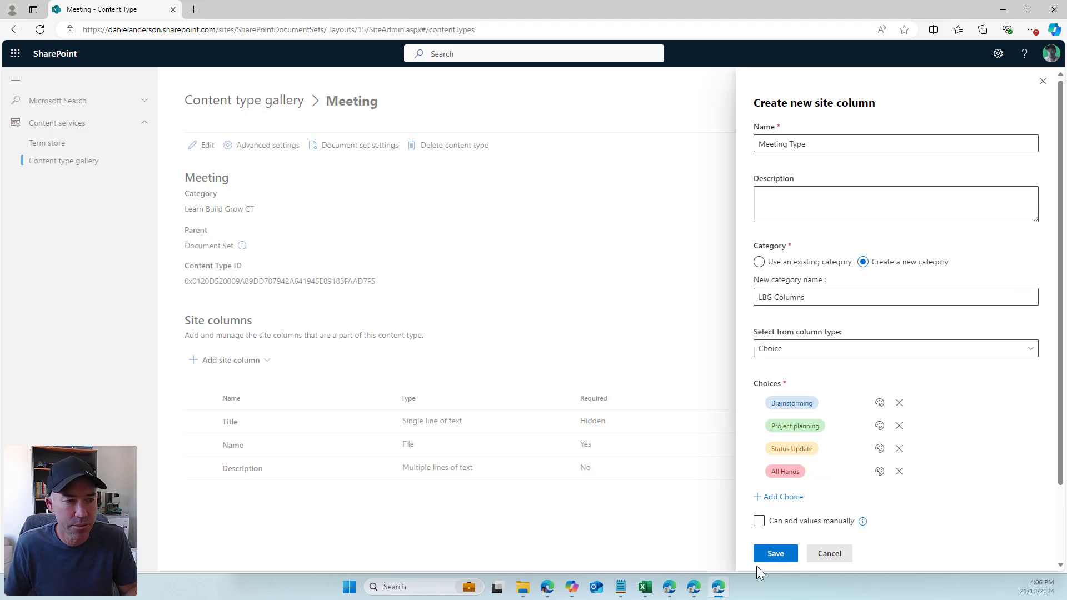
{"action": "left_click", "coordinate": [777, 556]}
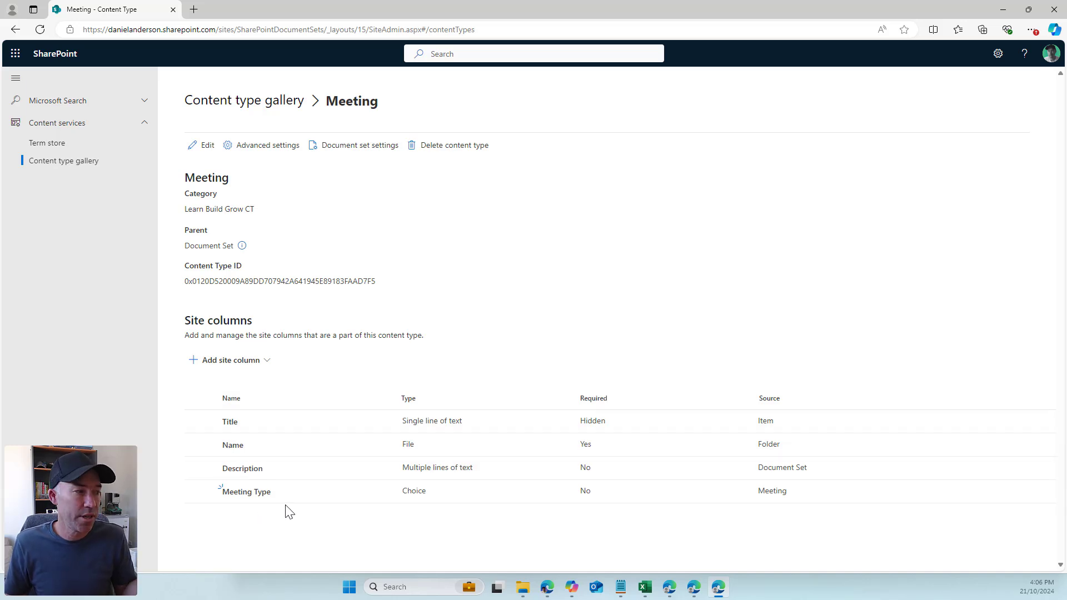
Start another new site column named MeetingDate in the existing LBG Columns category
{"action": "left_click", "coordinate": [243, 363]}
{"action": "left_click", "coordinate": [236, 383]}
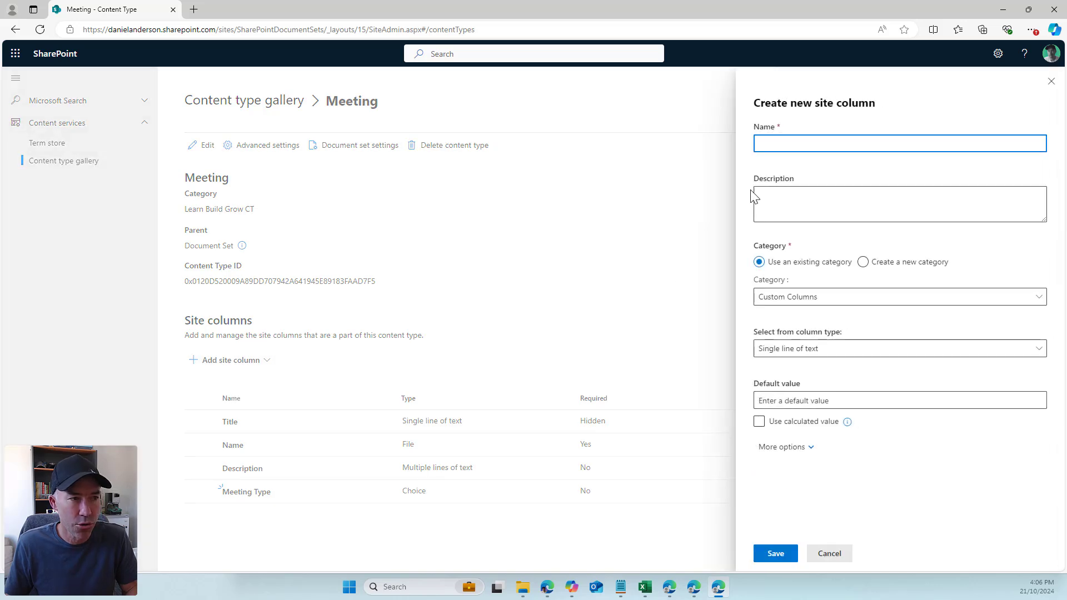
{"action": "type", "text": "Meeting"}
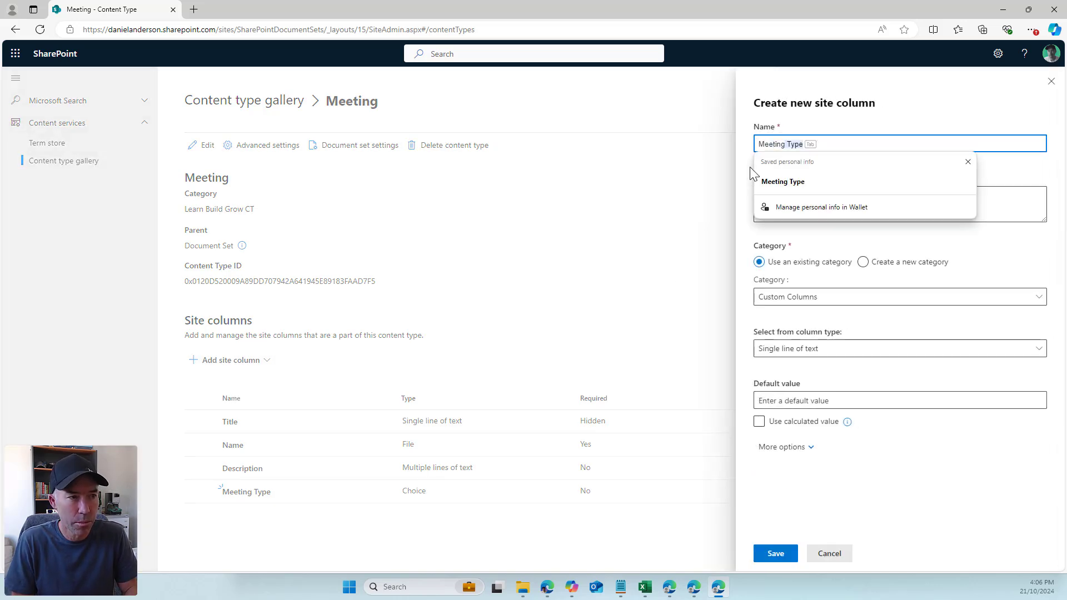
{"action": "type", "text": "Date"}
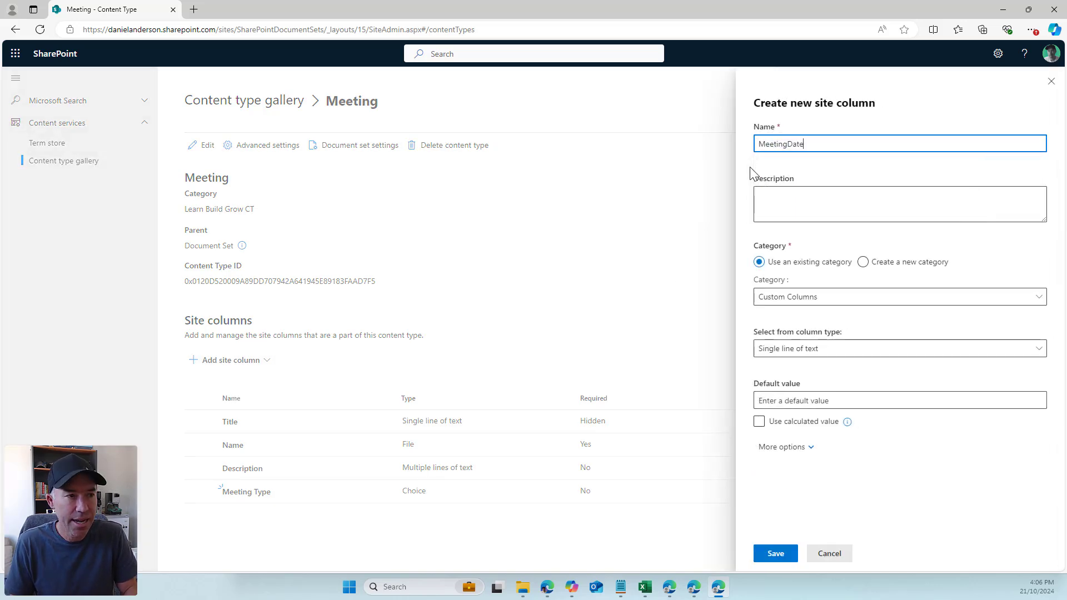
{"action": "left_click", "coordinate": [796, 302]}
{"action": "left_click", "coordinate": [795, 515]}
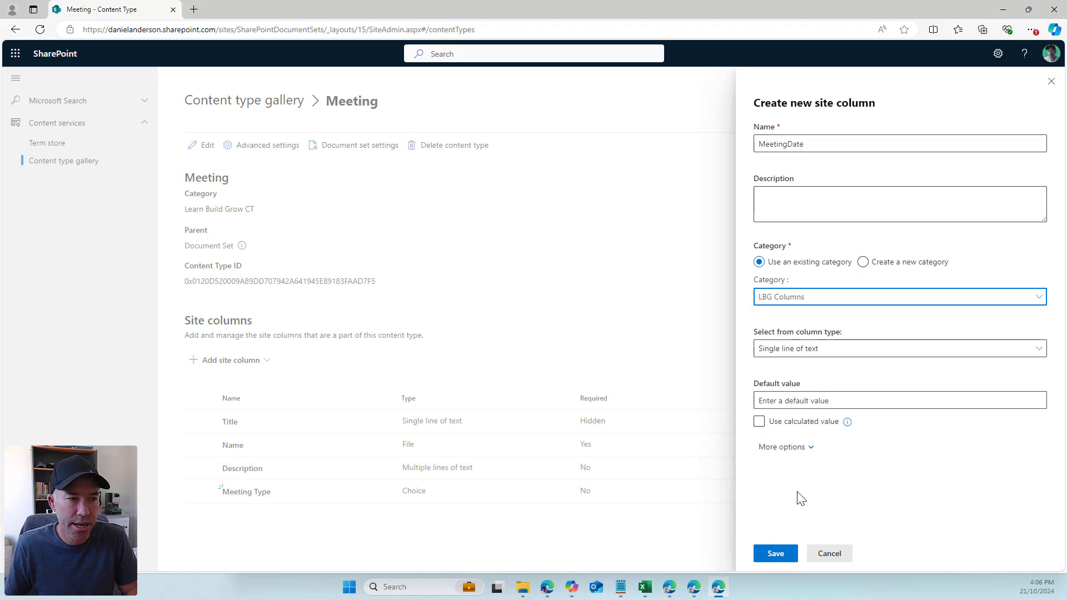
Set the MeetingDate column's type to Date and time and save the column
{"action": "left_click", "coordinate": [793, 350]}
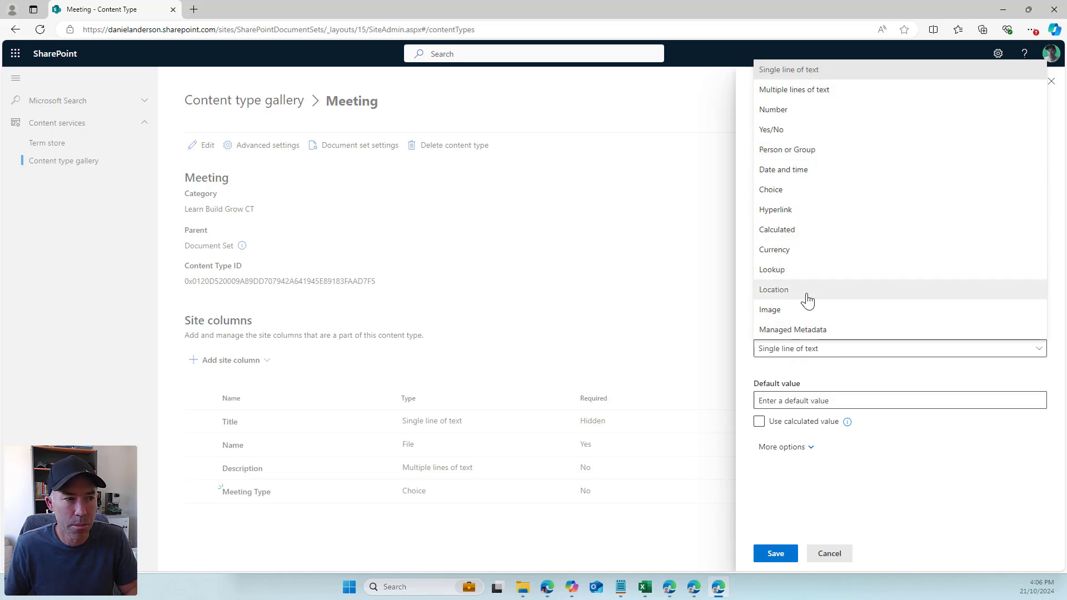
{"action": "left_click", "coordinate": [791, 169]}
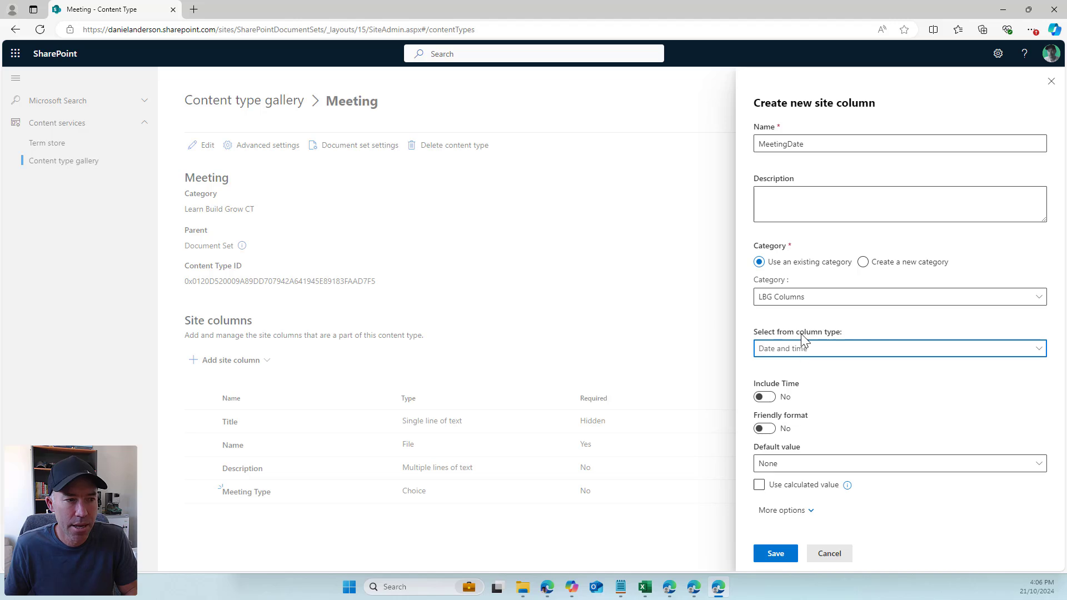
{"action": "left_click", "coordinate": [879, 352]}
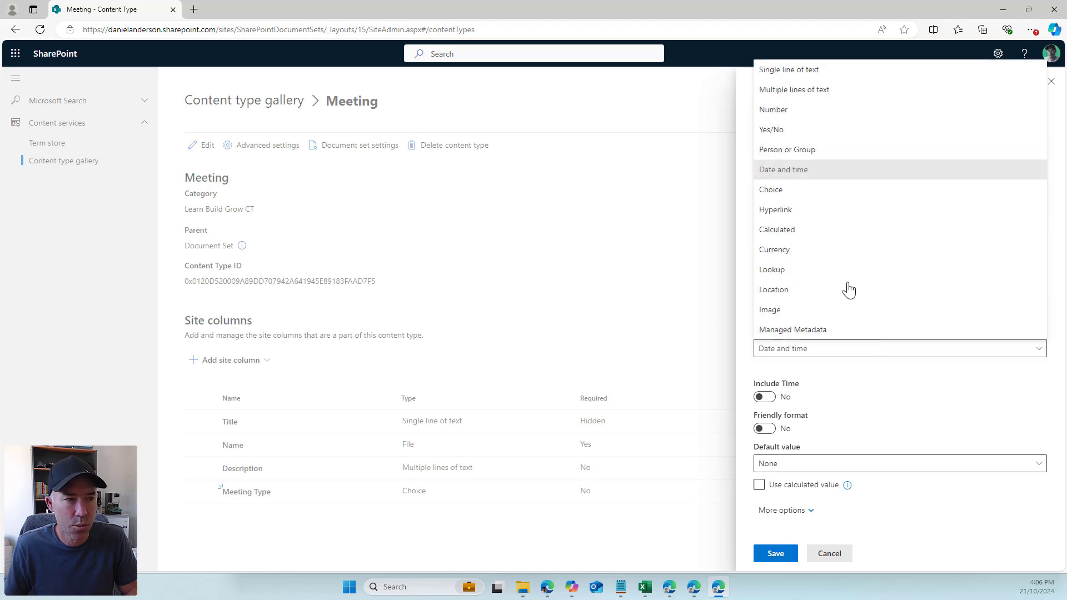
{"action": "left_click", "coordinate": [815, 174]}
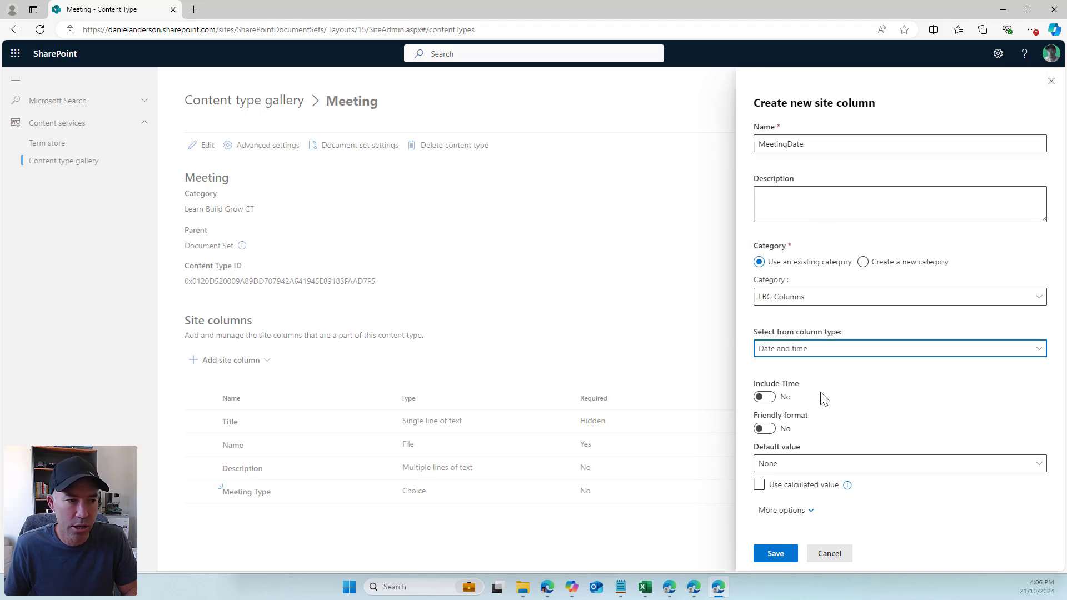
{"action": "left_click", "coordinate": [776, 553]}
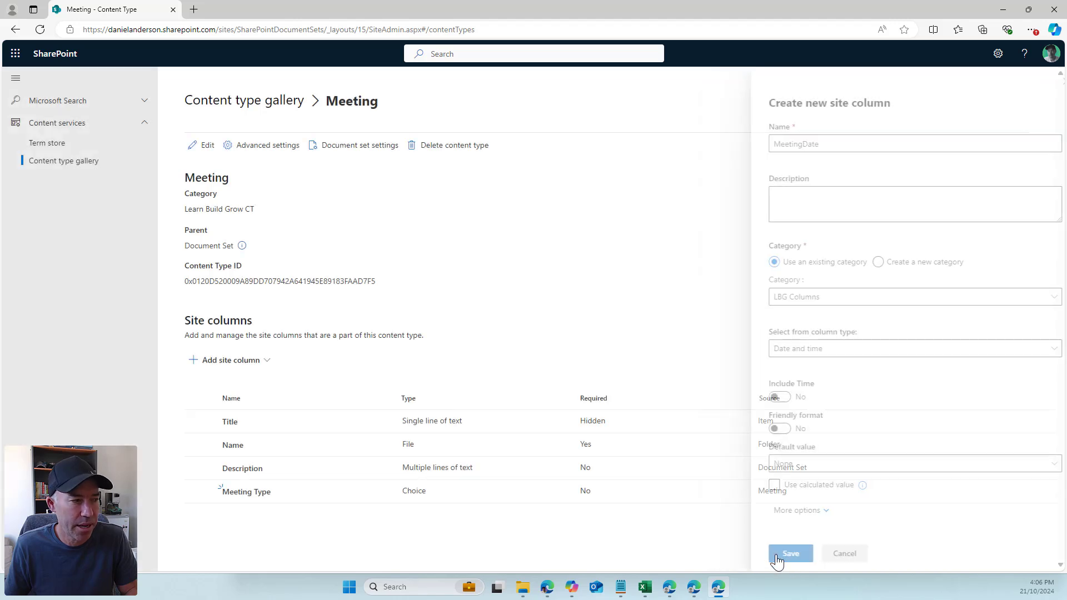
Start another new site column named Meeting Chair in the existing LBG Columns category
{"action": "left_click", "coordinate": [252, 361]}
{"action": "left_click", "coordinate": [231, 381]}
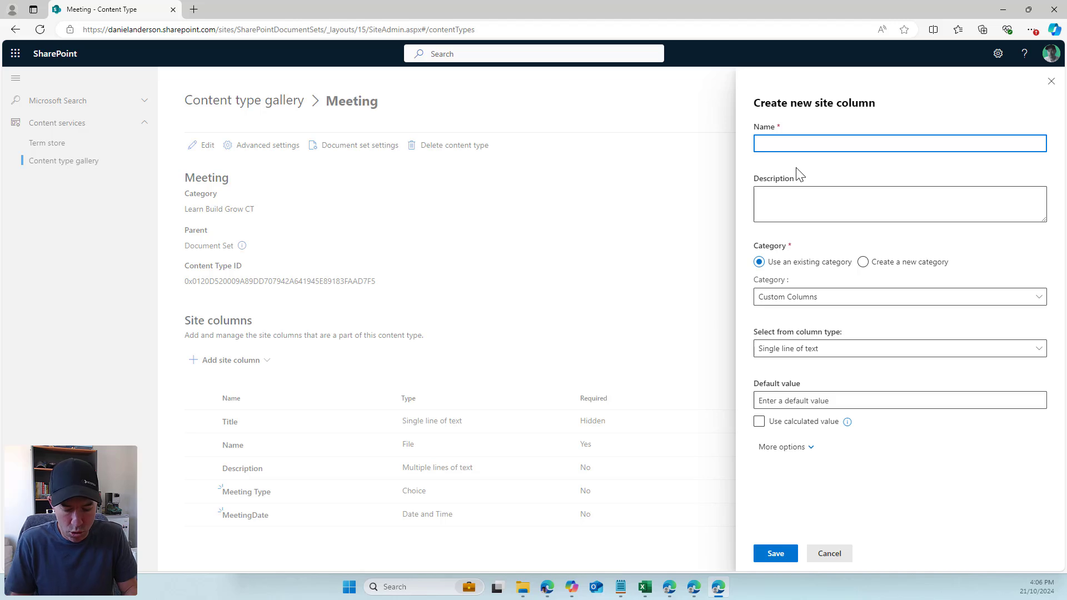
{"action": "type", "text": "Meeting CHair"}
{"action": "key", "text": "BackSpace"}
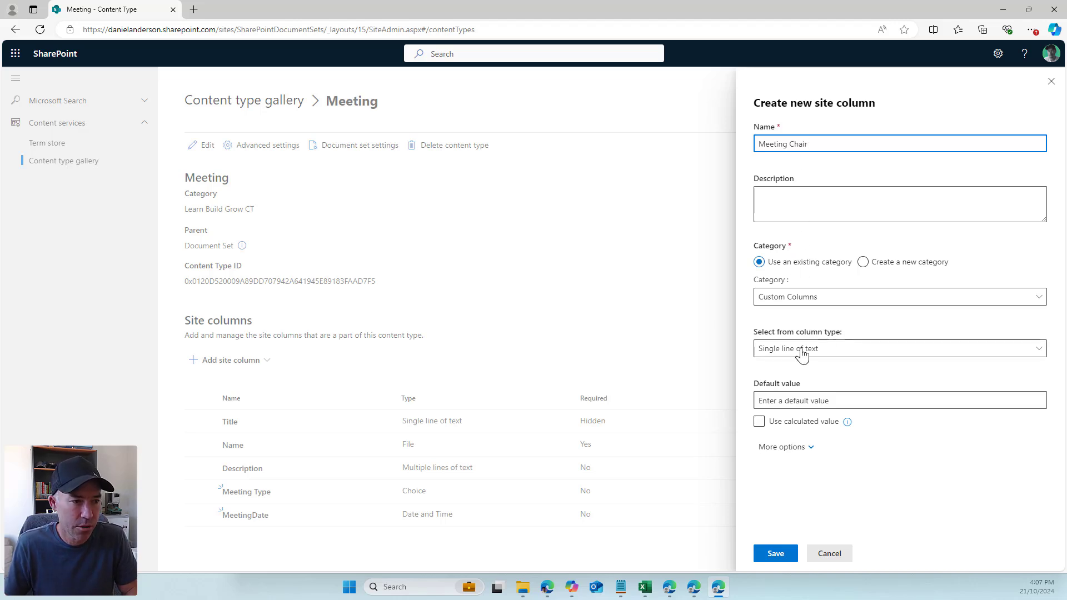
{"action": "left_click", "coordinate": [792, 300]}
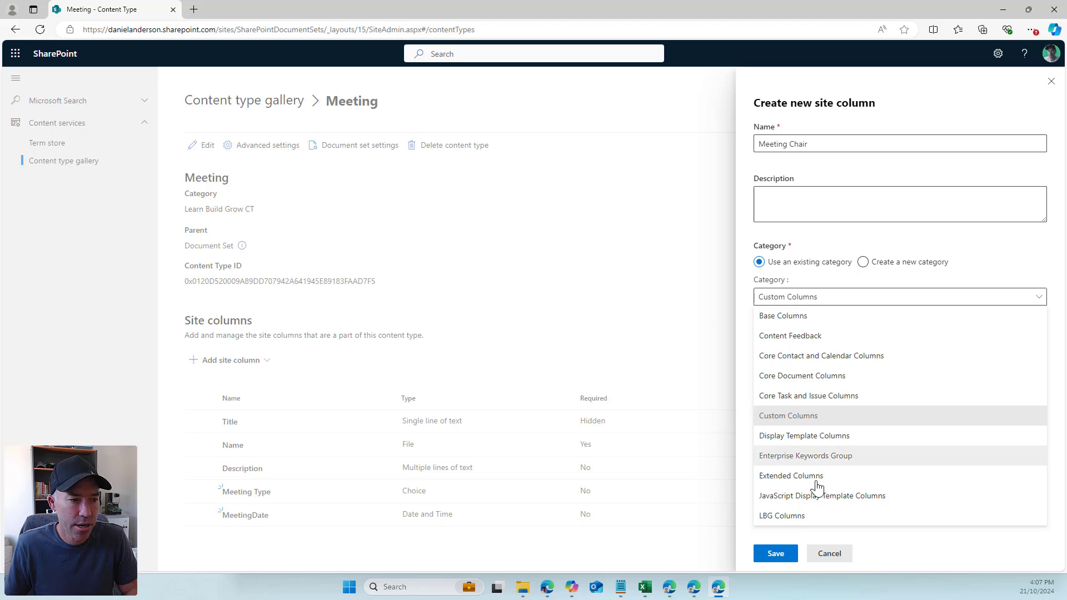
{"action": "left_click", "coordinate": [809, 517]}
Make Meeting Chair a Person or Group column that shows profile photos, and save it
{"action": "left_click", "coordinate": [785, 358]}
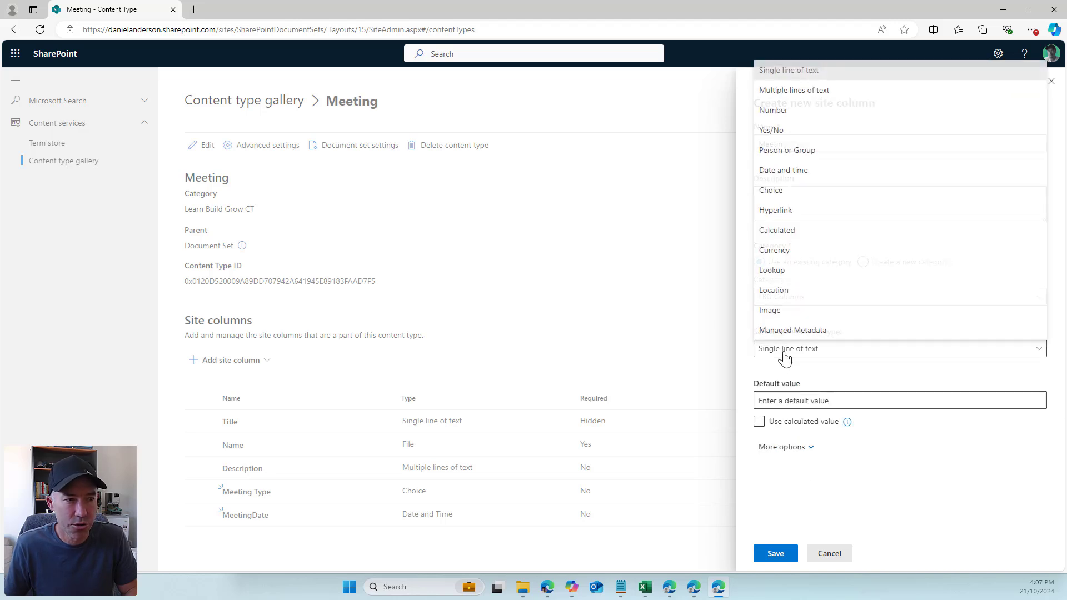
{"action": "left_click", "coordinate": [781, 156]}
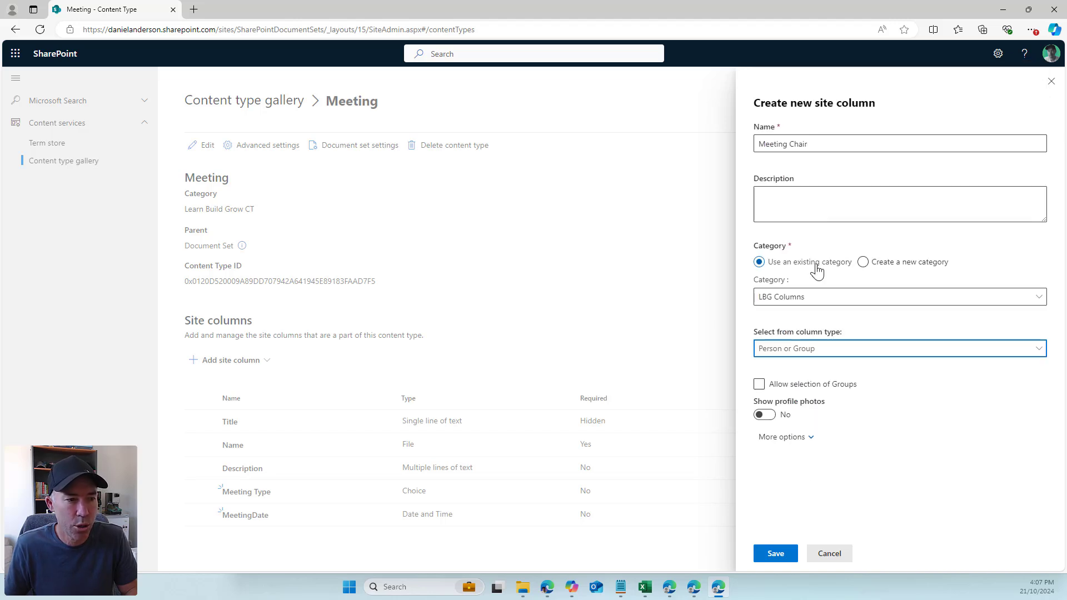
{"action": "left_click", "coordinate": [764, 414]}
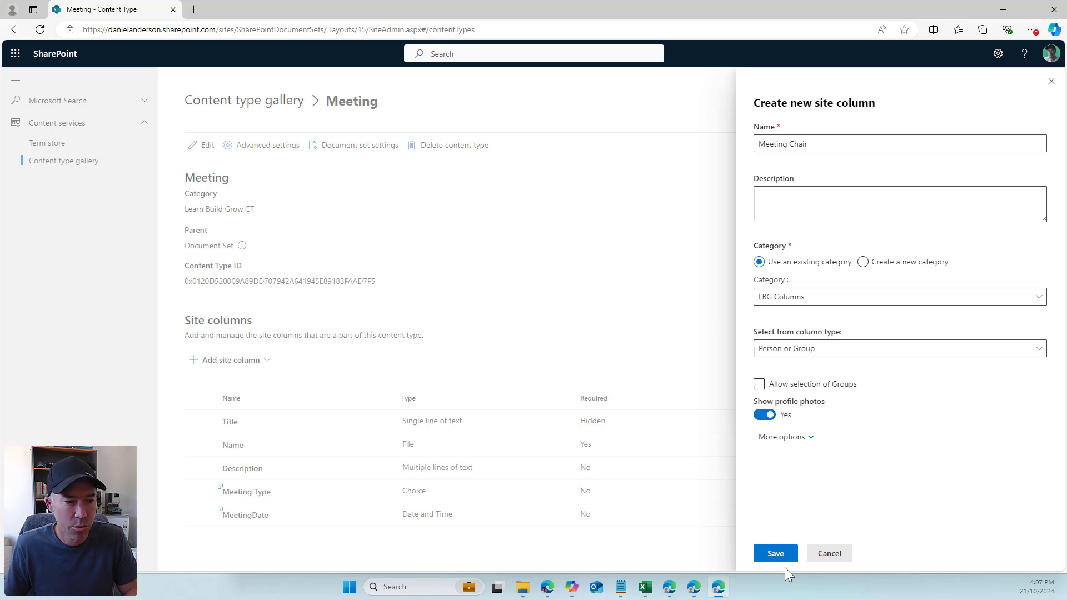
{"action": "left_click", "coordinate": [776, 556]}
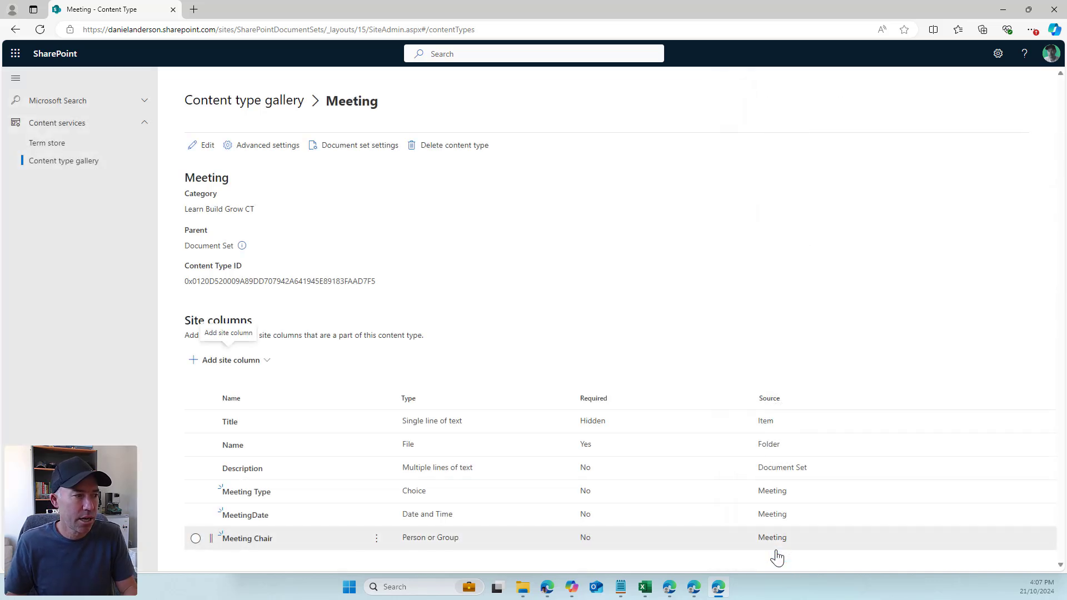
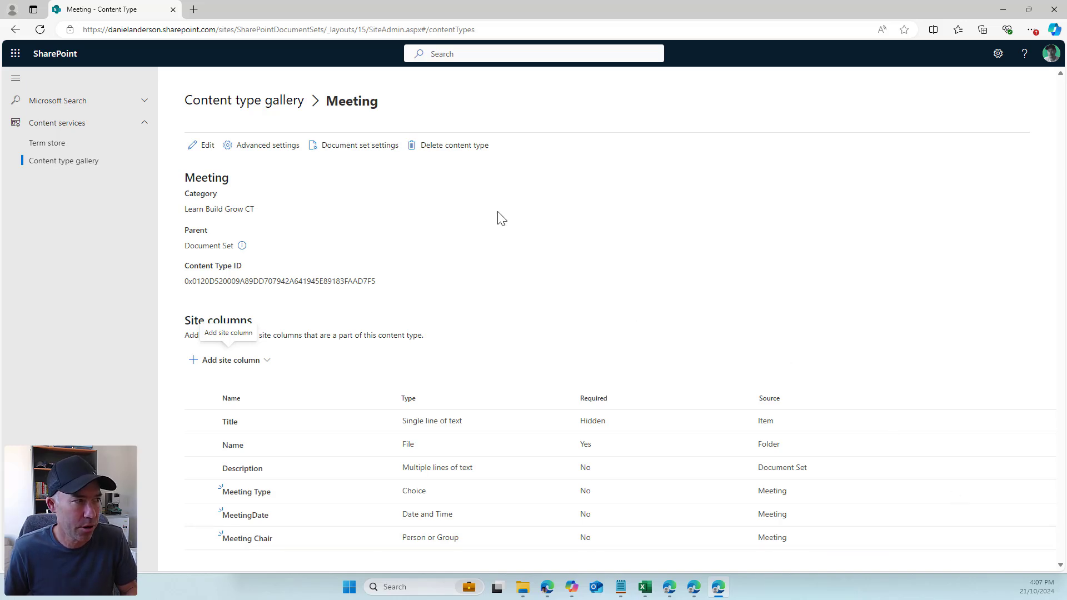
Return to the content type gallery and start a new content type named Meeting Document
{"action": "left_click", "coordinate": [282, 104]}
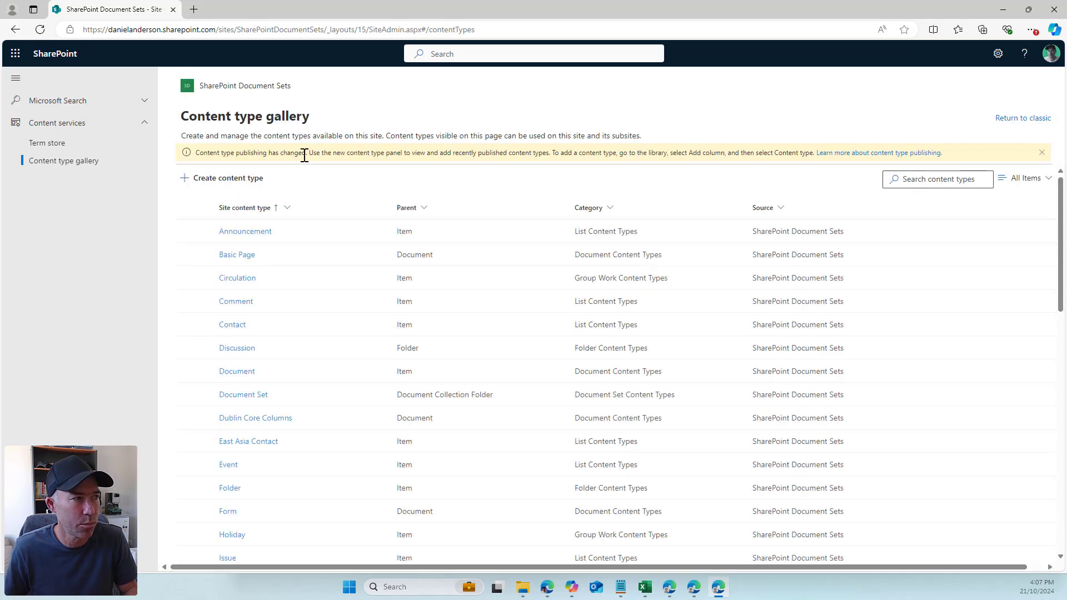
{"action": "left_click", "coordinate": [253, 184]}
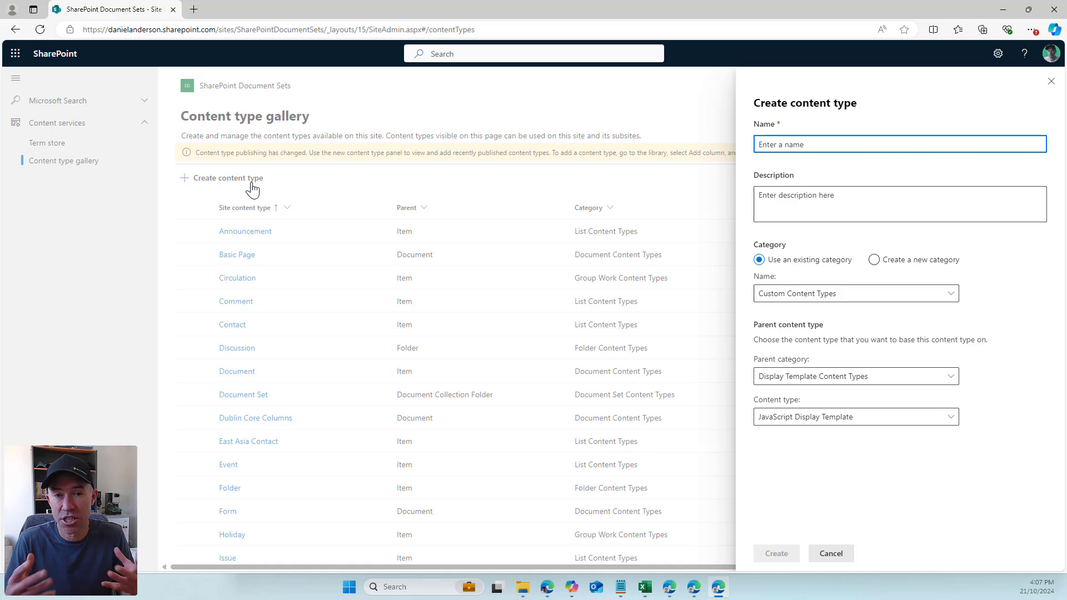
{"action": "type", "text": "Meeting Document"}
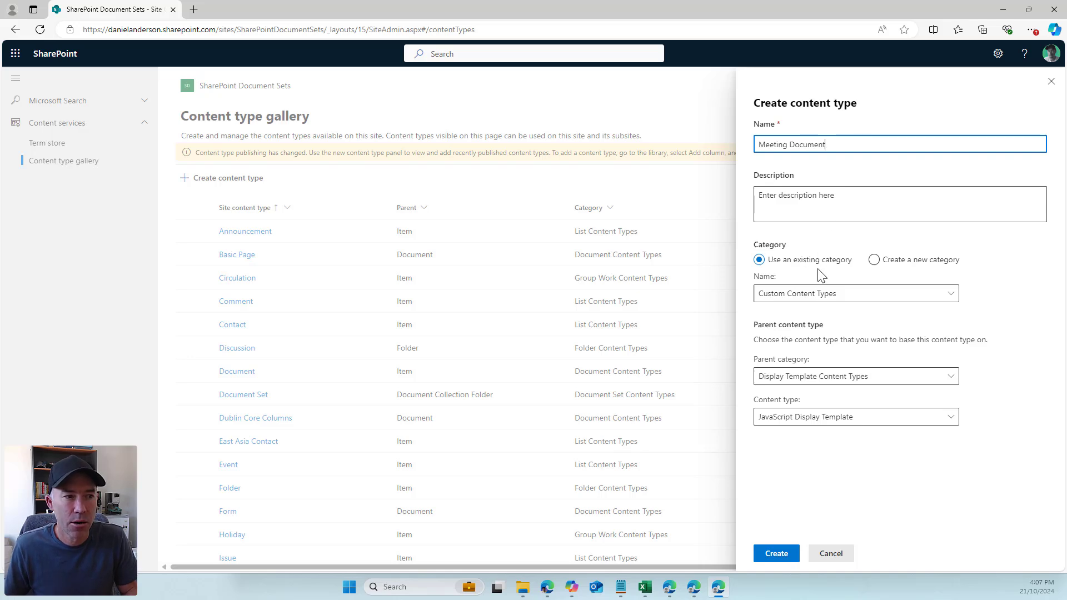
Put Meeting Document in the existing Learn Build Grow CT category, base it on the Document content type, and create it
{"action": "left_click", "coordinate": [805, 295]}
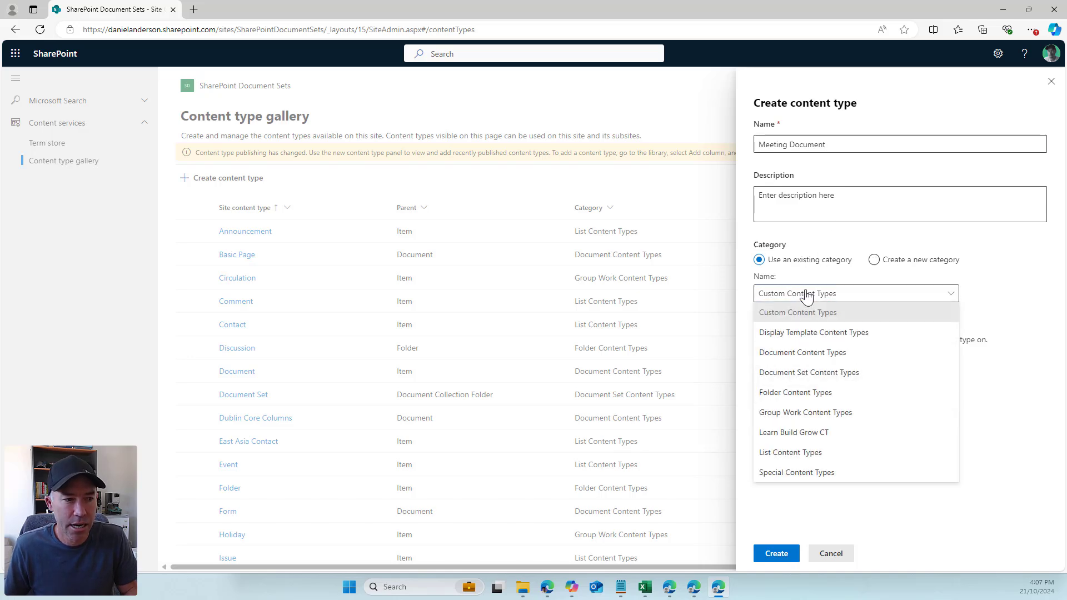
{"action": "left_click", "coordinate": [794, 433]}
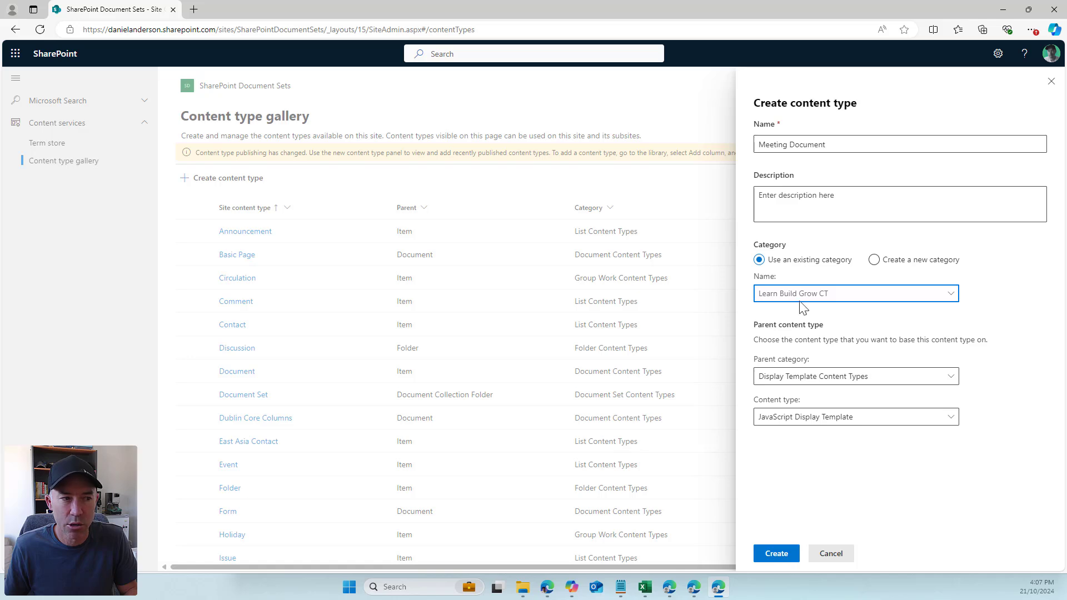
{"action": "left_click", "coordinate": [809, 376]}
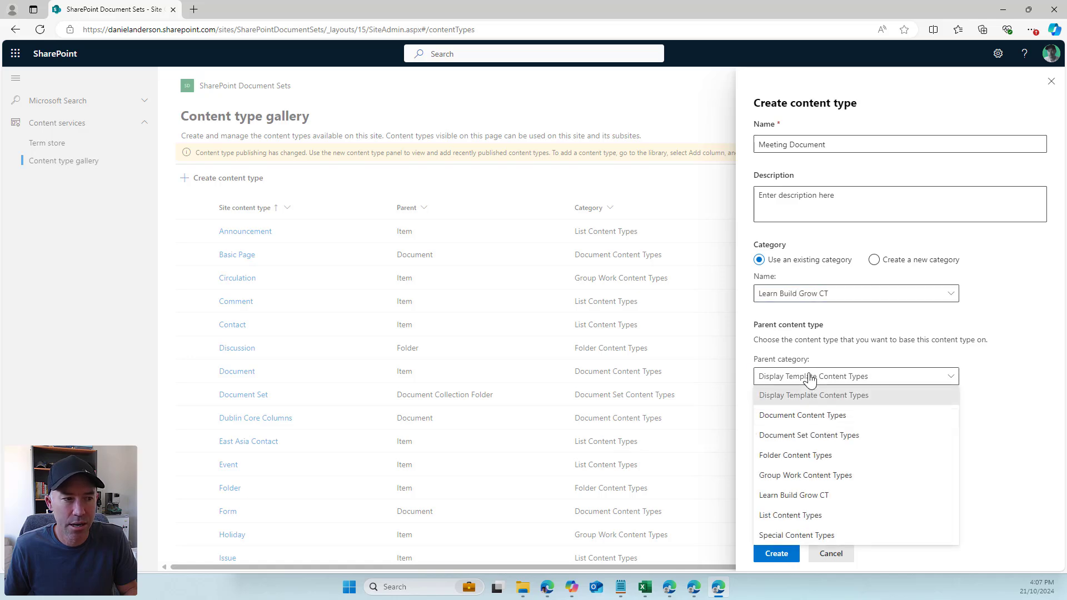
{"action": "left_click", "coordinate": [806, 422]}
{"action": "left_click", "coordinate": [802, 419]}
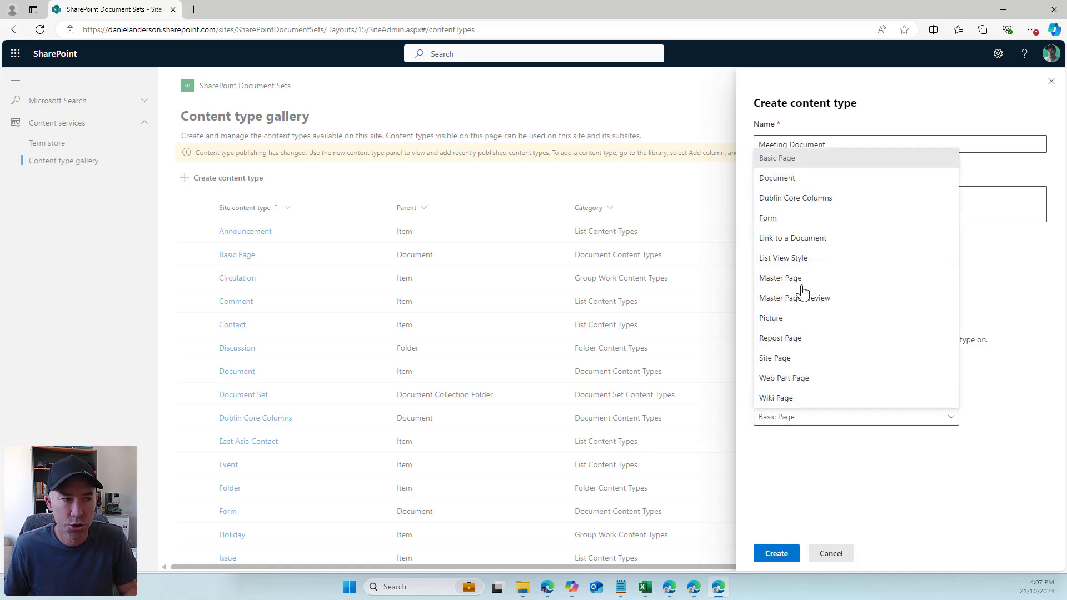
{"action": "left_click", "coordinate": [802, 183]}
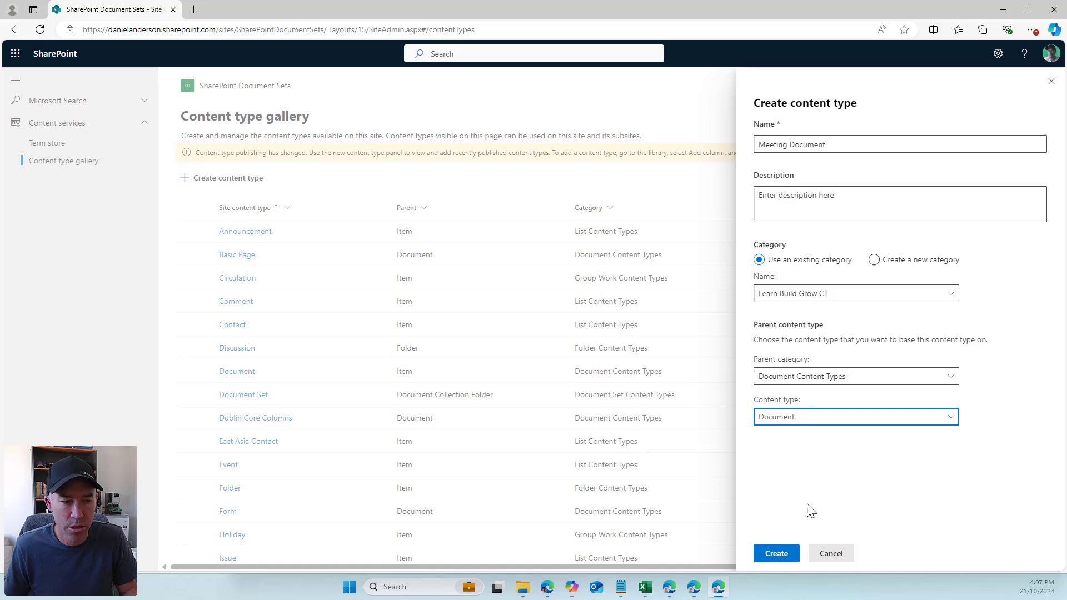
{"action": "left_click", "coordinate": [777, 554]}
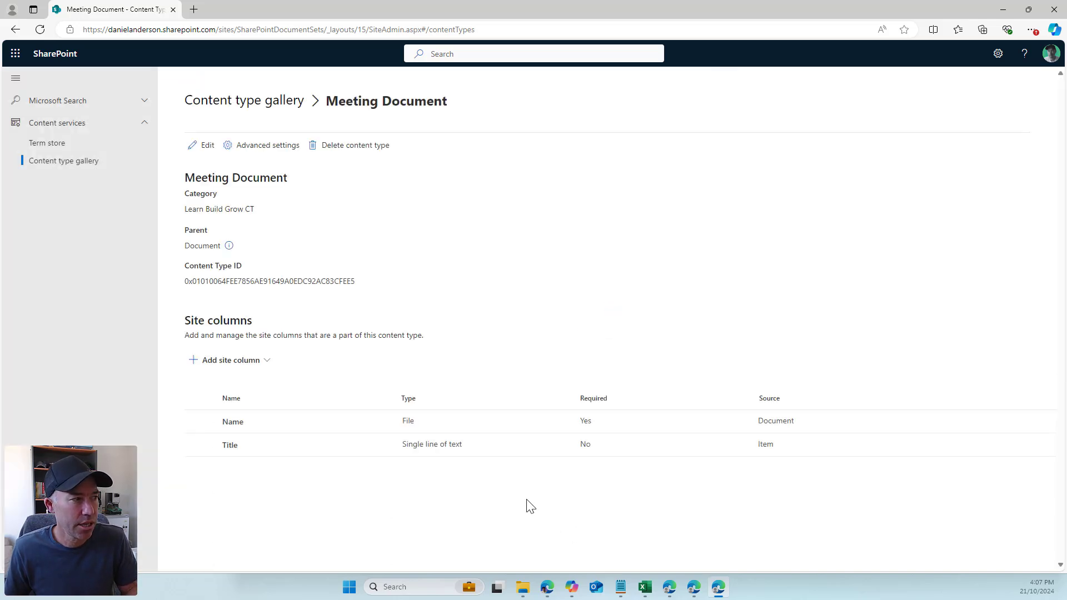
Start a new site column named MeetingDocumentType for the Meeting Document content type, in the existing LBG Columns category
{"action": "left_click", "coordinate": [223, 361]}
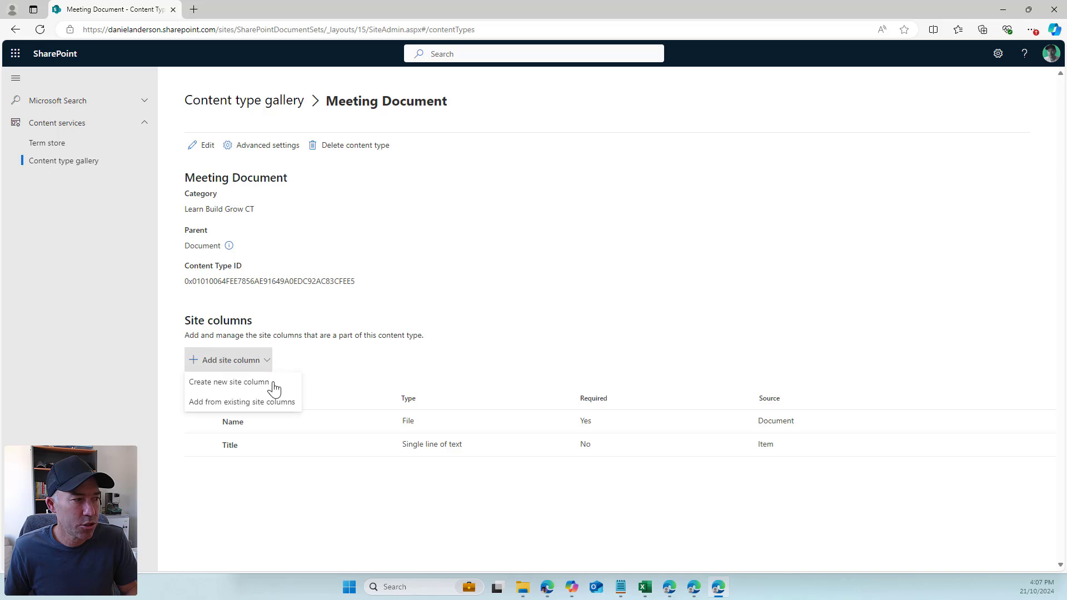
{"action": "left_click", "coordinate": [274, 383]}
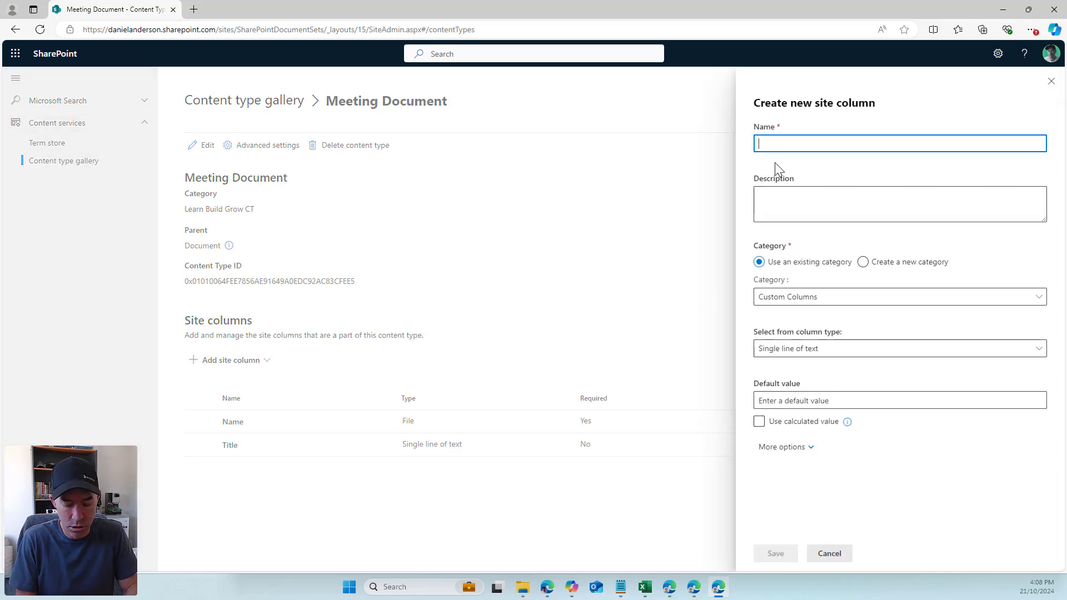
{"action": "type", "text": "Mee"}
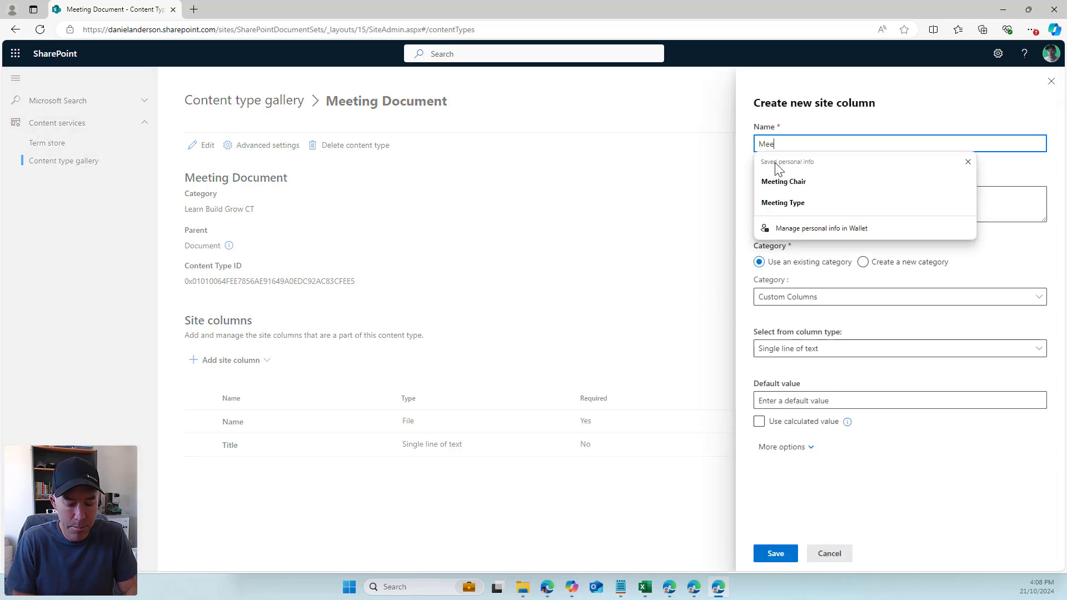
{"action": "type", "text": "tingDocumentType"}
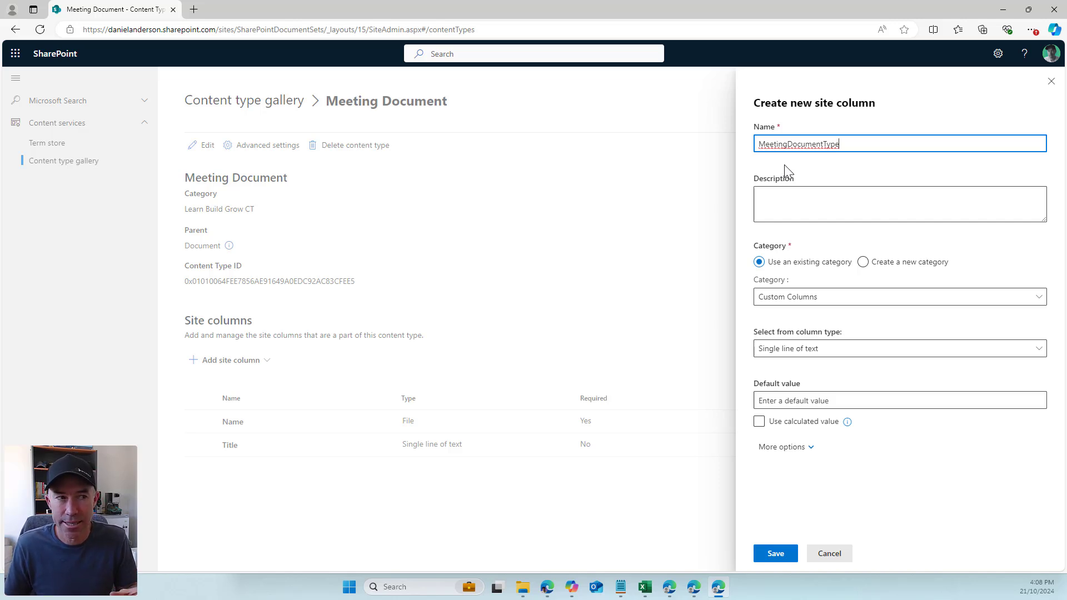
{"action": "left_click", "coordinate": [826, 298]}
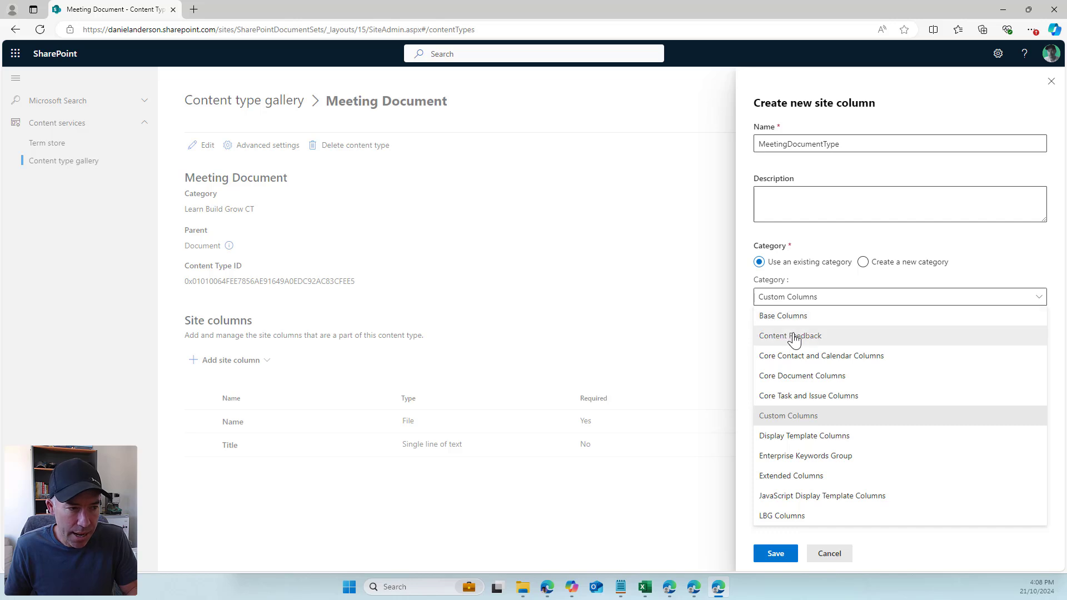
{"action": "left_click", "coordinate": [789, 516]}
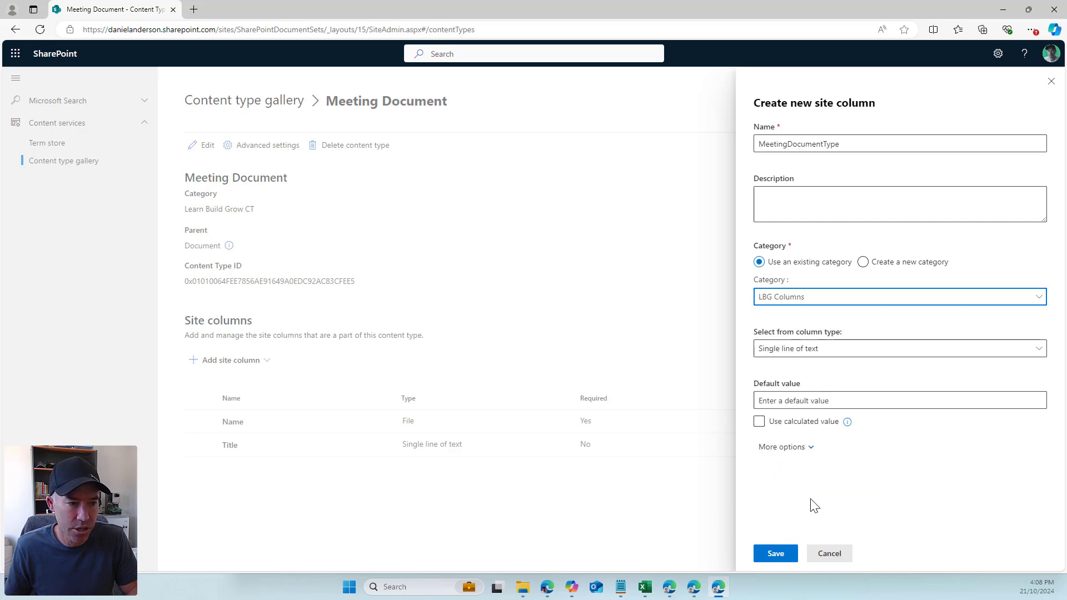
Make MeetingDocumentType a Choice column with only the choices Minutes and Agenda, and save it
{"action": "left_click", "coordinate": [842, 351]}
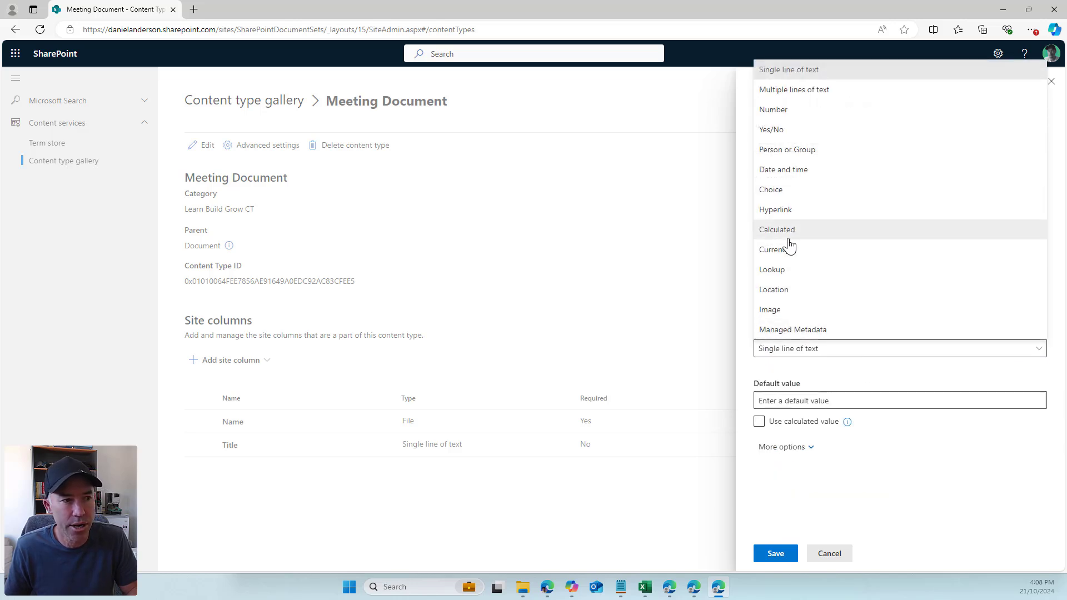
{"action": "left_click", "coordinate": [789, 189]}
{"action": "left_click", "coordinate": [818, 401]}
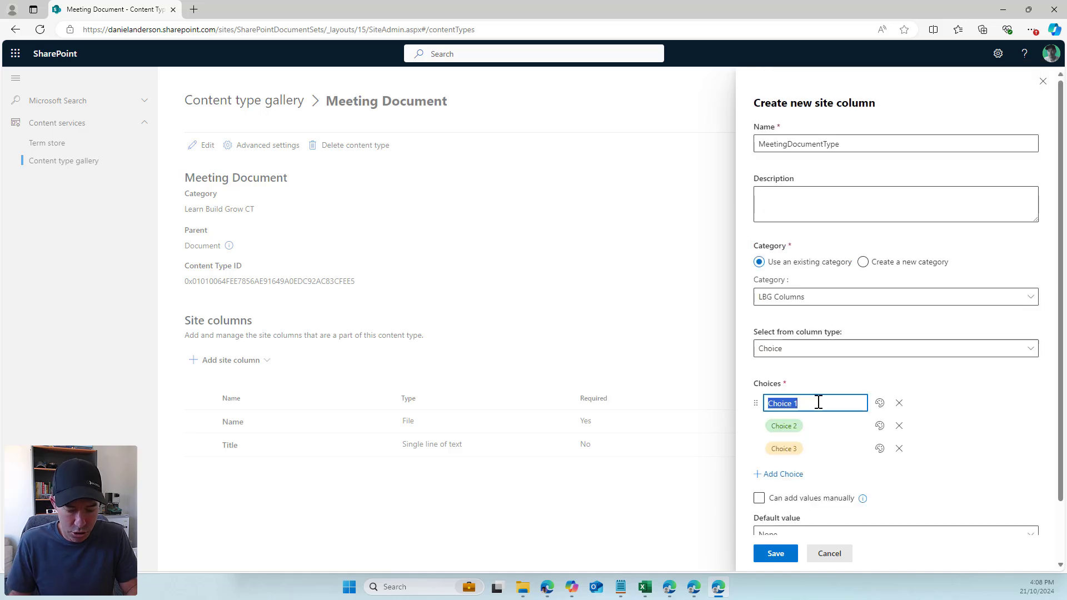
{"action": "type", "text": "Min"}
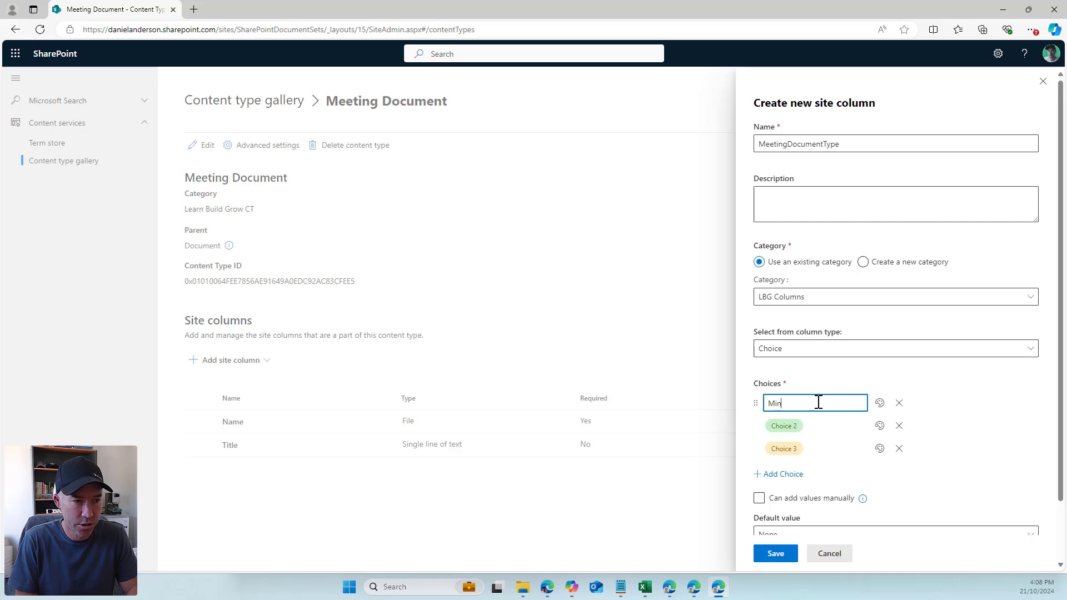
{"action": "type", "text": "utes"}
{"action": "left_click", "coordinate": [819, 428]}
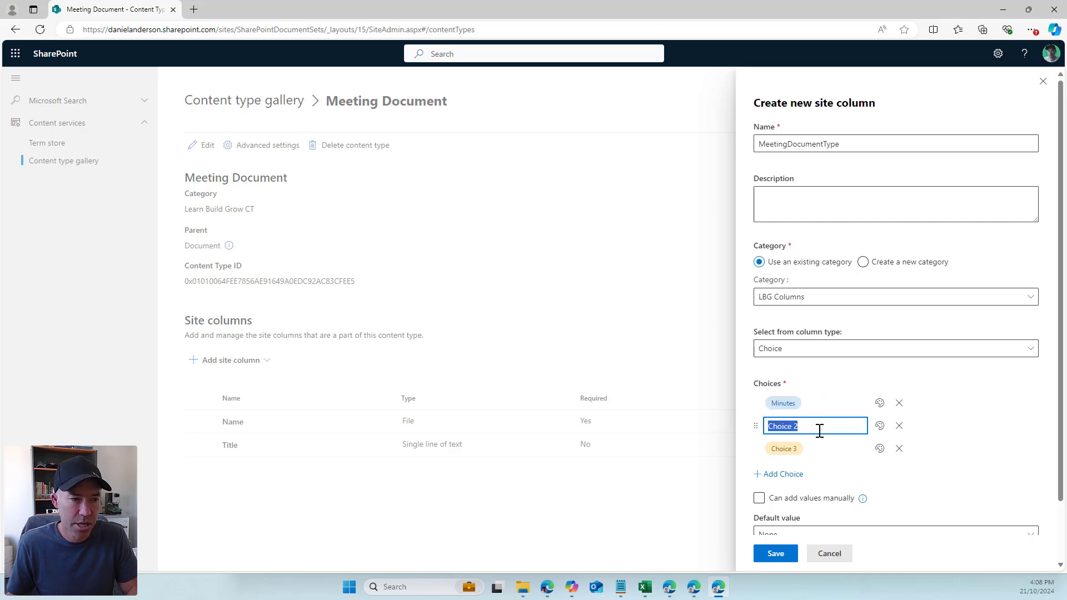
{"action": "type", "text": "Agenda"}
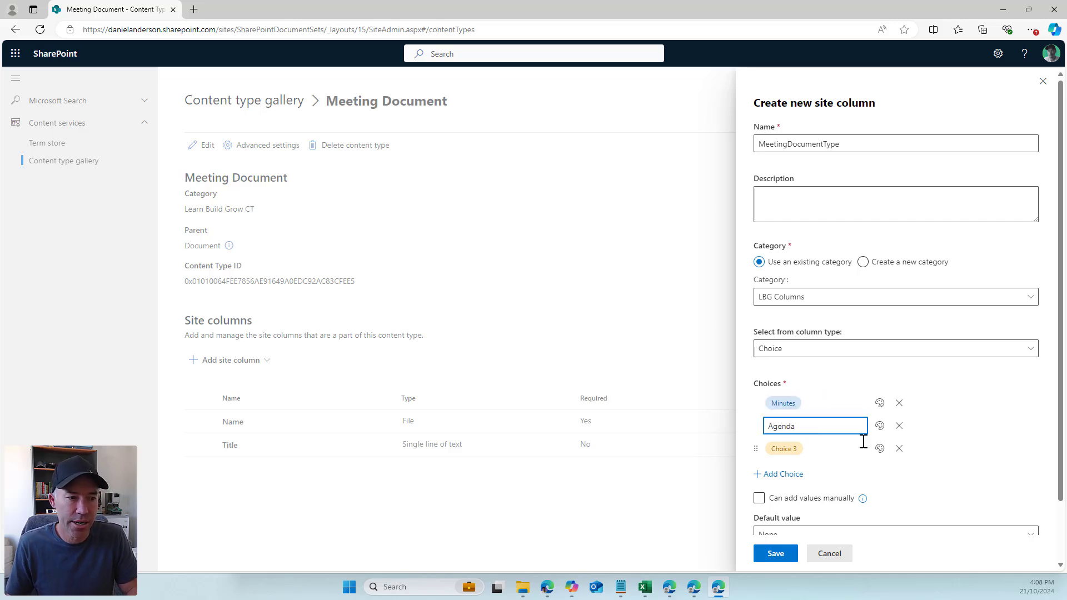
{"action": "left_click", "coordinate": [899, 450]}
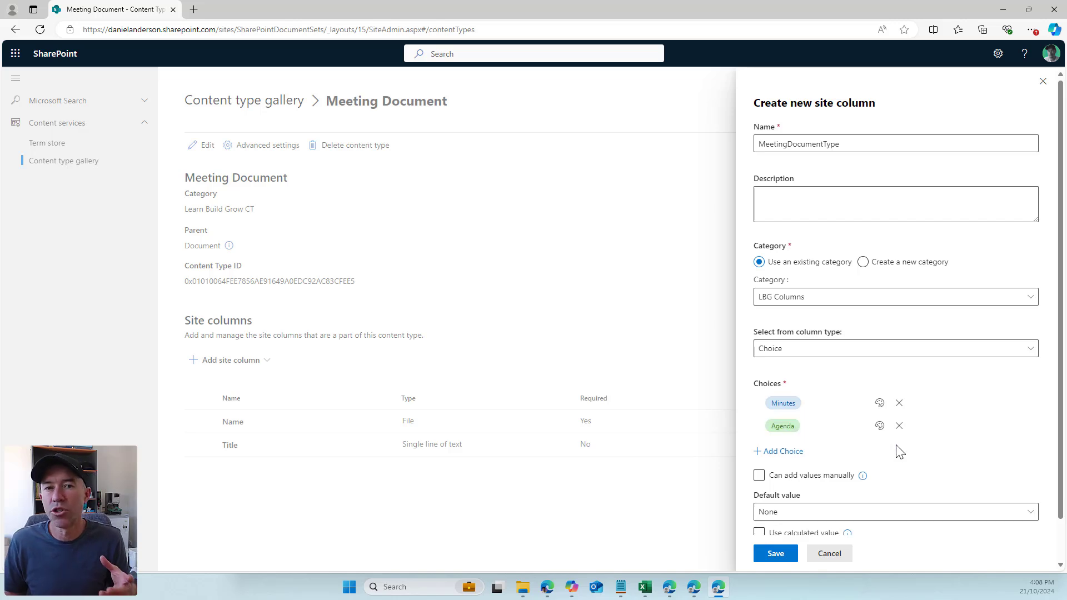
{"action": "left_click", "coordinate": [775, 554]}
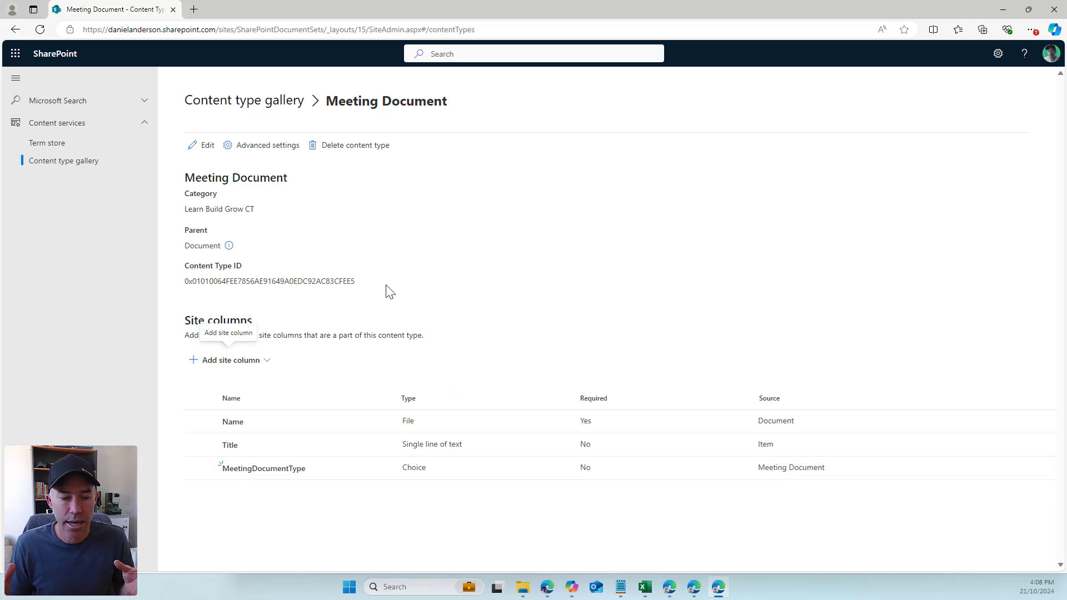
Return to the content type gallery and filter it to the Learn Build Grow CT category
{"action": "left_click", "coordinate": [239, 115]}
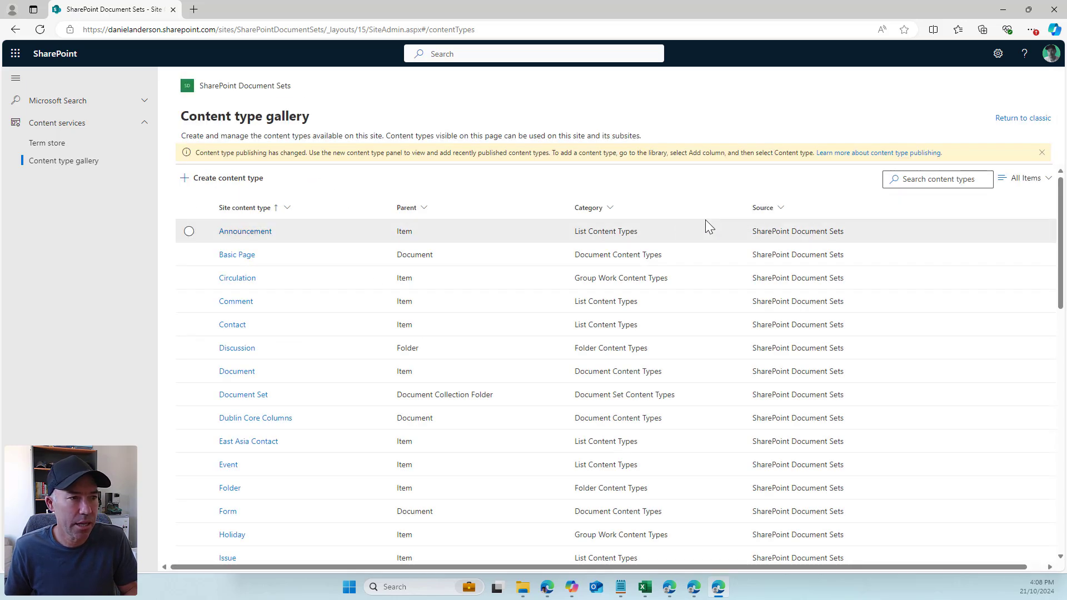
{"action": "left_click", "coordinate": [612, 215]}
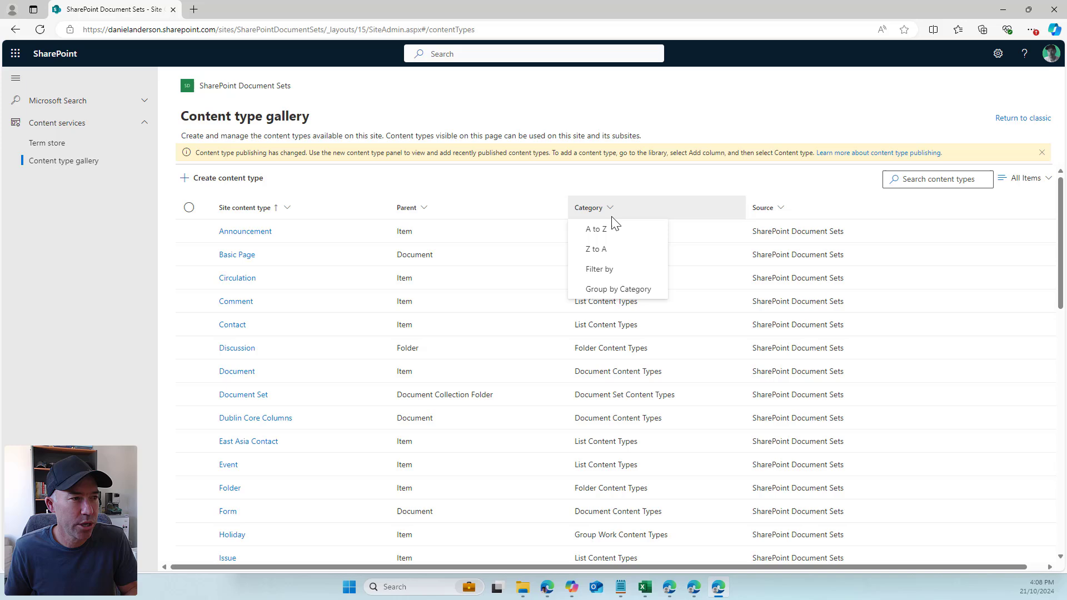
{"action": "left_click", "coordinate": [610, 270]}
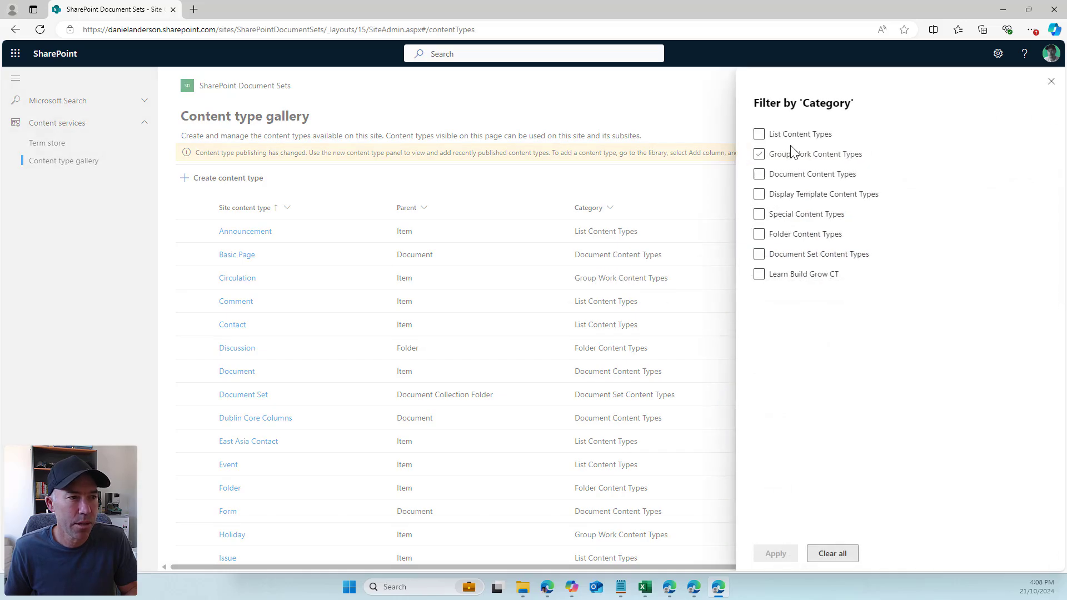
{"action": "left_click", "coordinate": [799, 275]}
{"action": "left_click", "coordinate": [779, 553]}
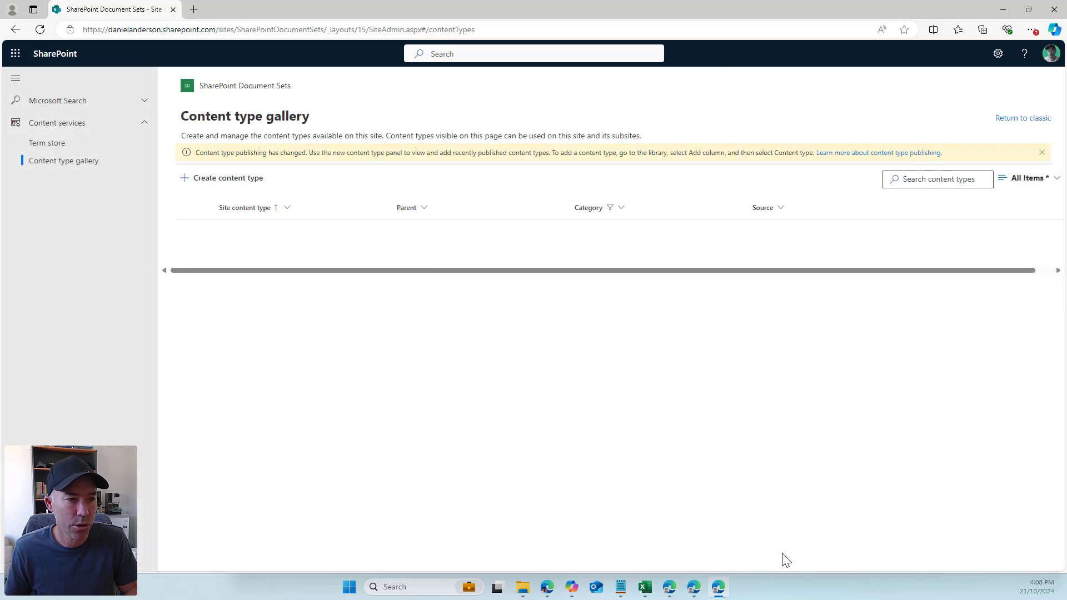
Save the filtered content type gallery as a new view named Learn Build Grow
{"action": "left_click", "coordinate": [1024, 178]}
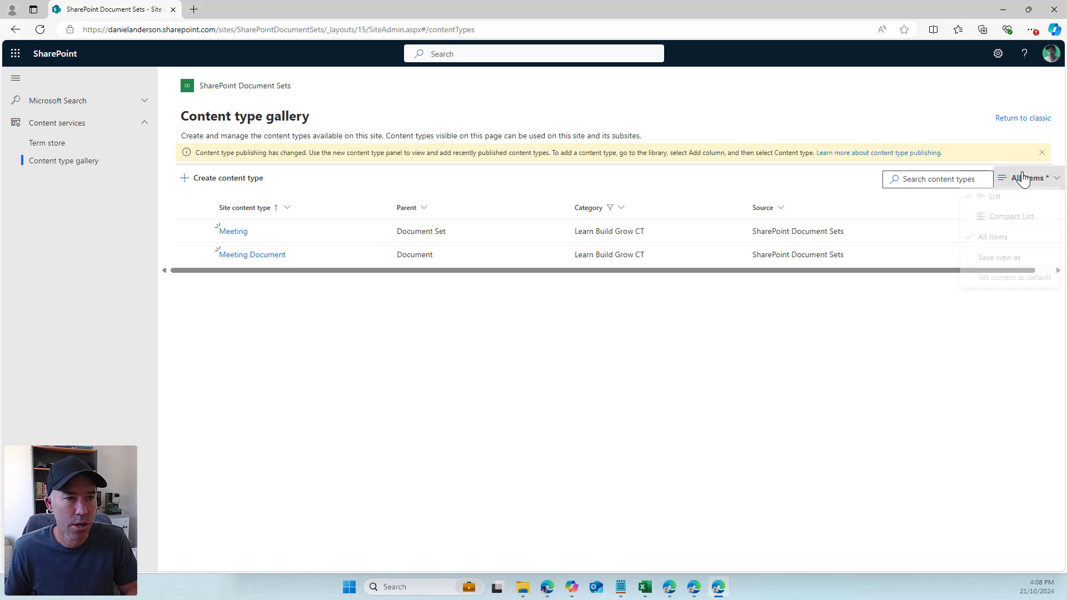
{"action": "left_click", "coordinate": [1009, 261]}
{"action": "left_click", "coordinate": [549, 309]}
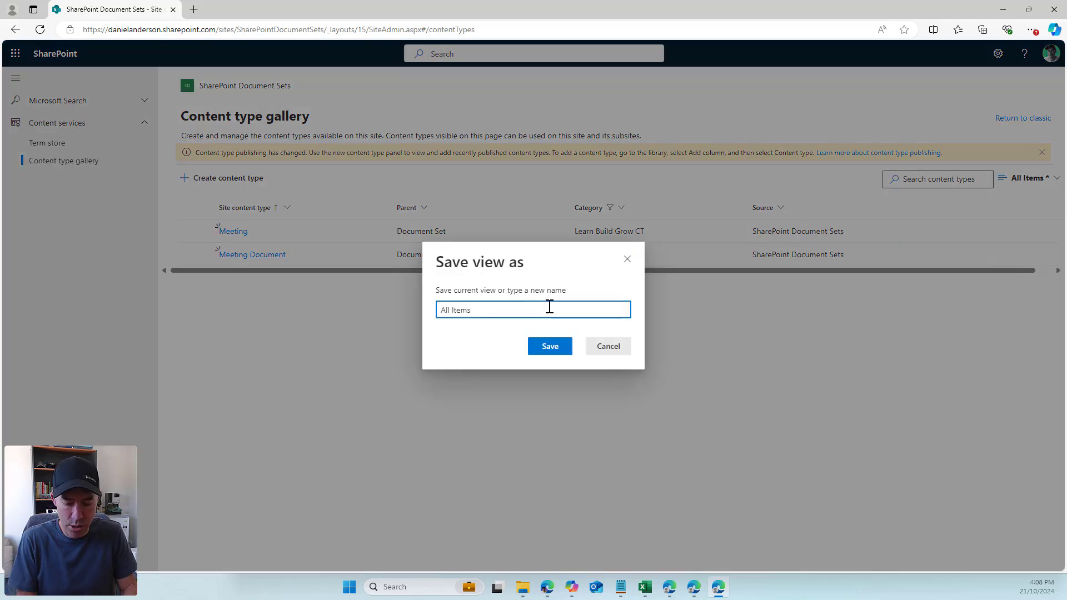
{"action": "key", "text": "BackSpace"}
{"action": "key", "text": "BackSpace"}
{"action": "key", "text": "BackSpace"}
{"action": "key", "text": "BackSpace"}
{"action": "key", "text": "BackSpace"}
{"action": "key", "text": "BackSpace"}
{"action": "key", "text": "BackSpace"}
{"action": "key", "text": "BackSpace"}
{"action": "type", "text": "Learn Build Grow"}
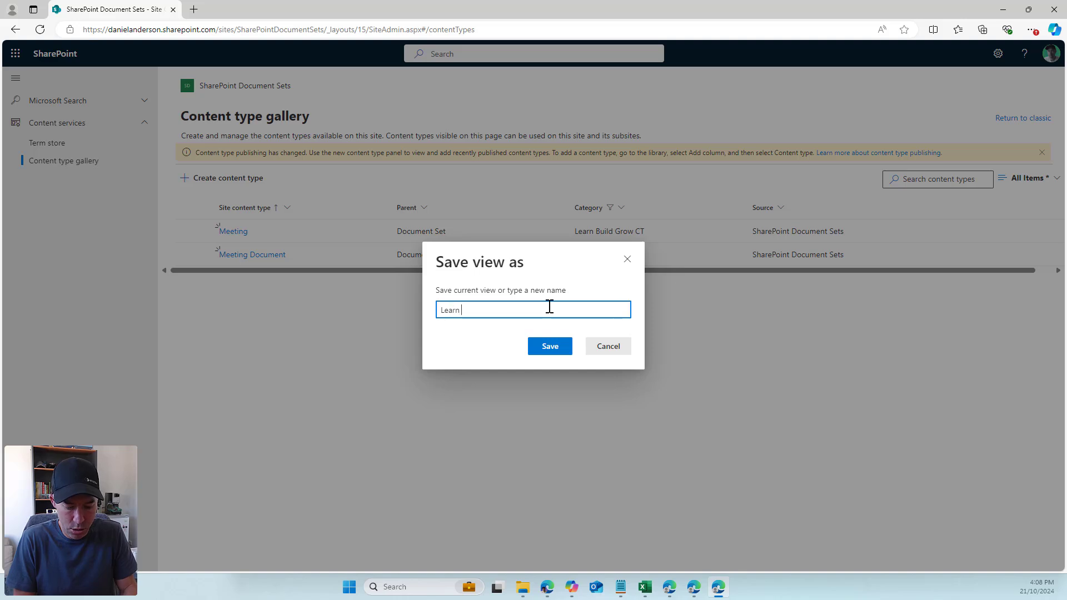
{"action": "left_click", "coordinate": [548, 347]}
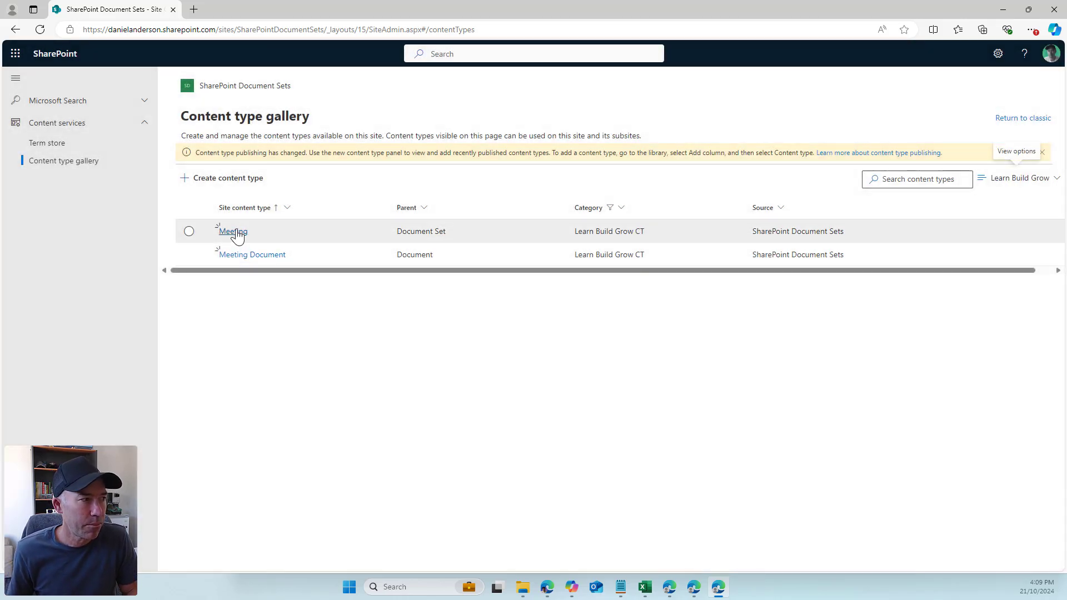
In the Meeting content type's document set settings, allow Meeting Document from Learn Build Grow CT and remove Document from the allowed types
{"action": "left_click", "coordinate": [233, 232]}
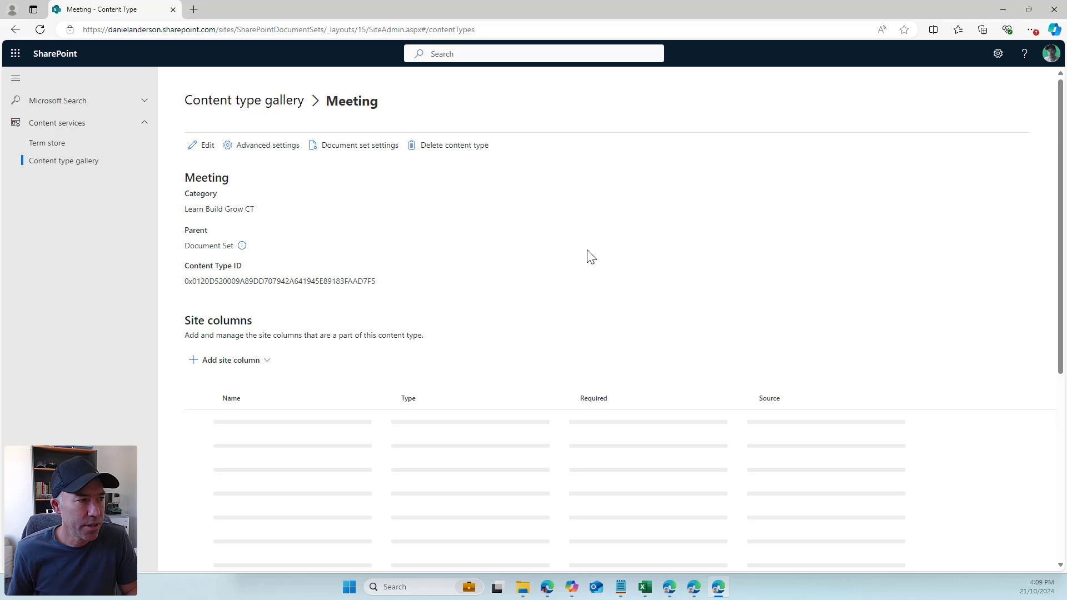
{"action": "left_click", "coordinate": [350, 158]}
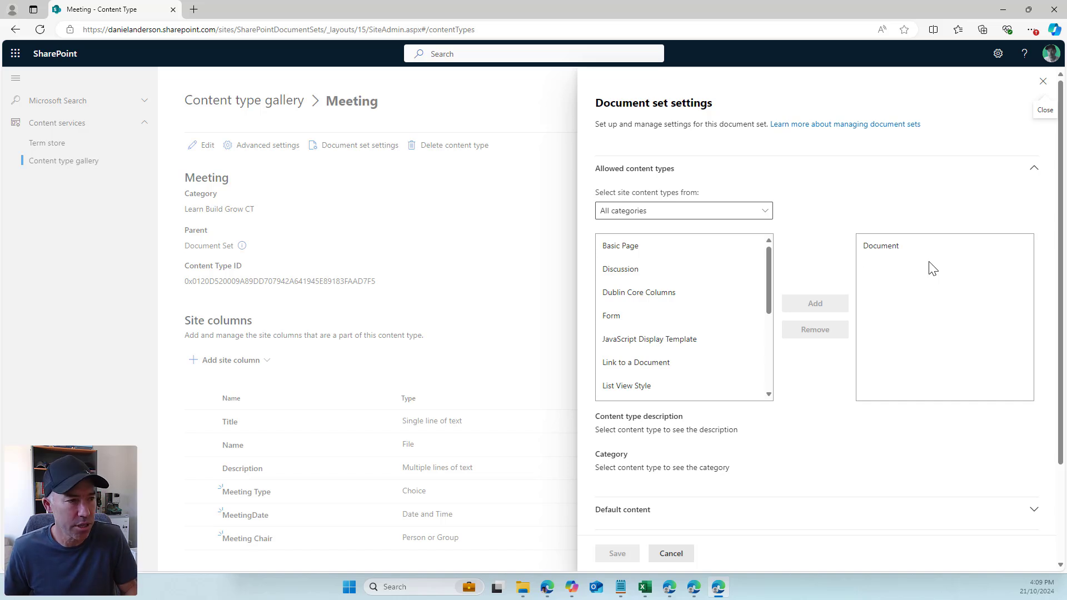
{"action": "left_click", "coordinate": [721, 215]}
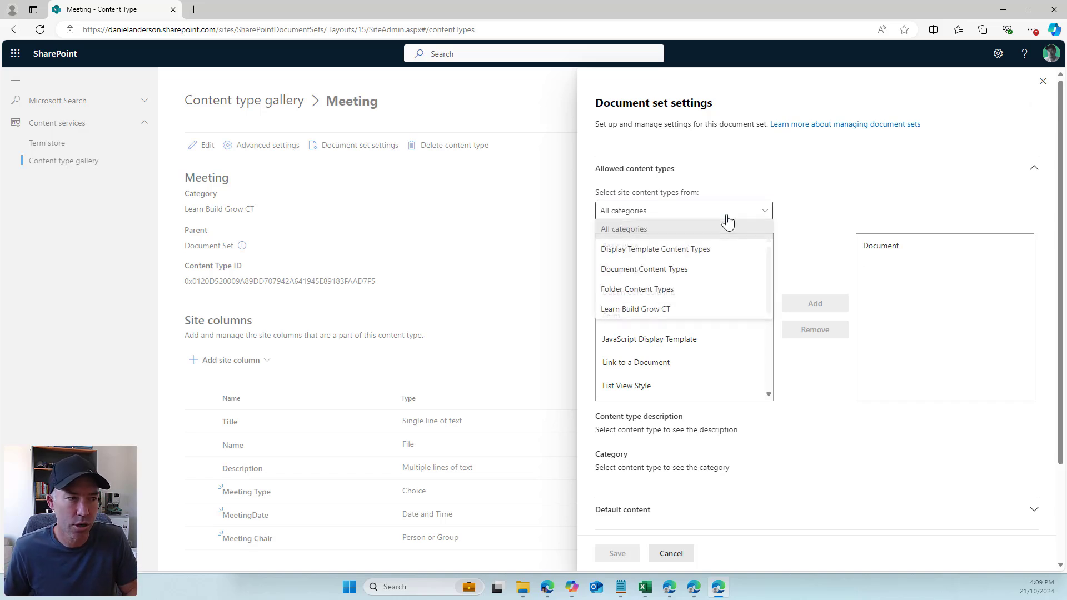
{"action": "left_click", "coordinate": [693, 311]}
{"action": "left_click", "coordinate": [827, 307]}
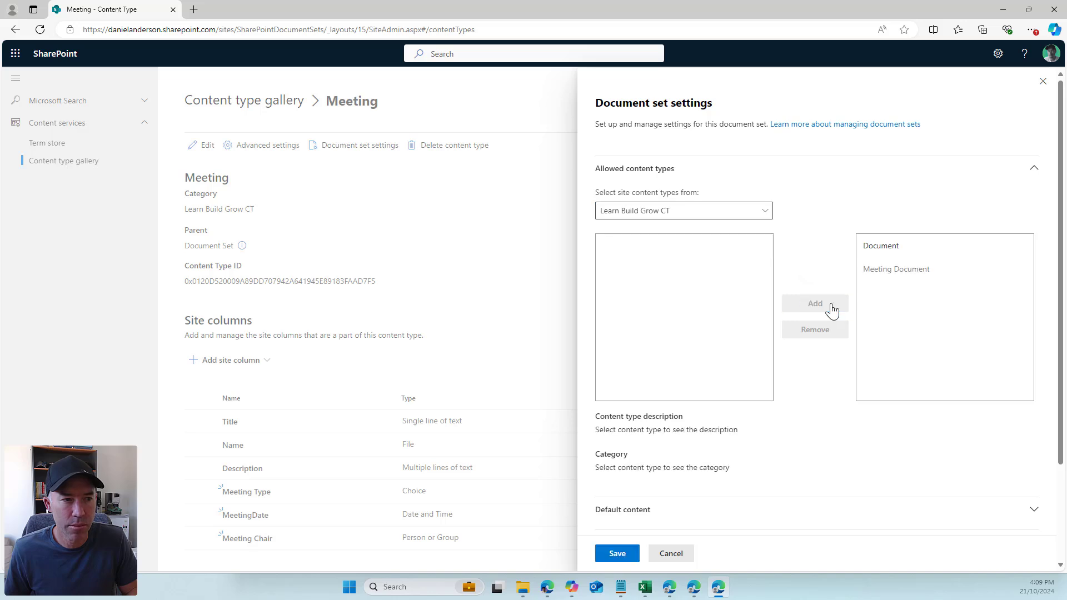
{"action": "left_click", "coordinate": [902, 245]}
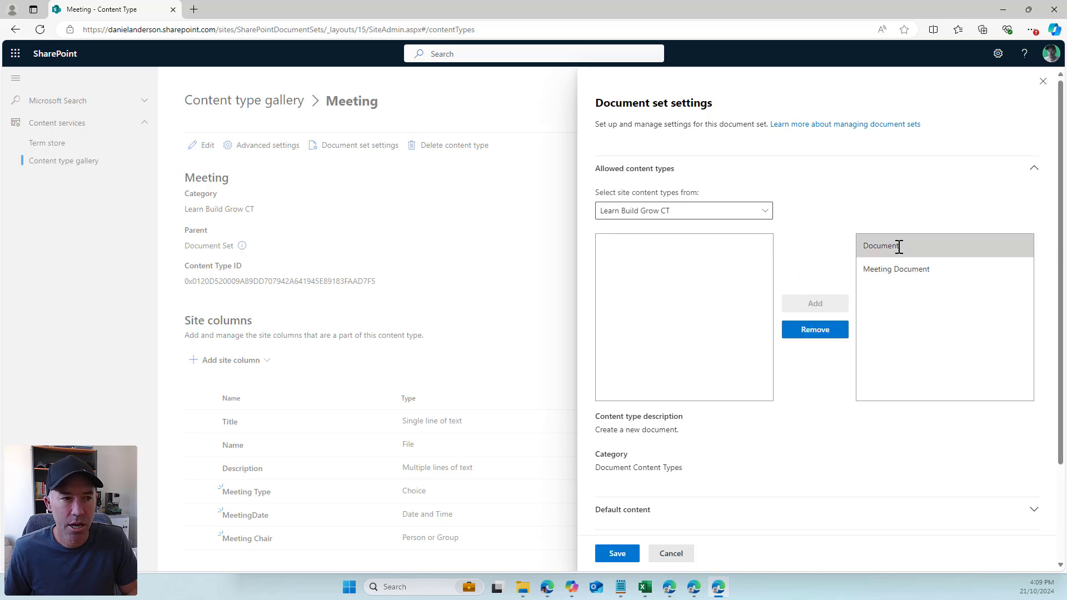
{"action": "left_click", "coordinate": [832, 333]}
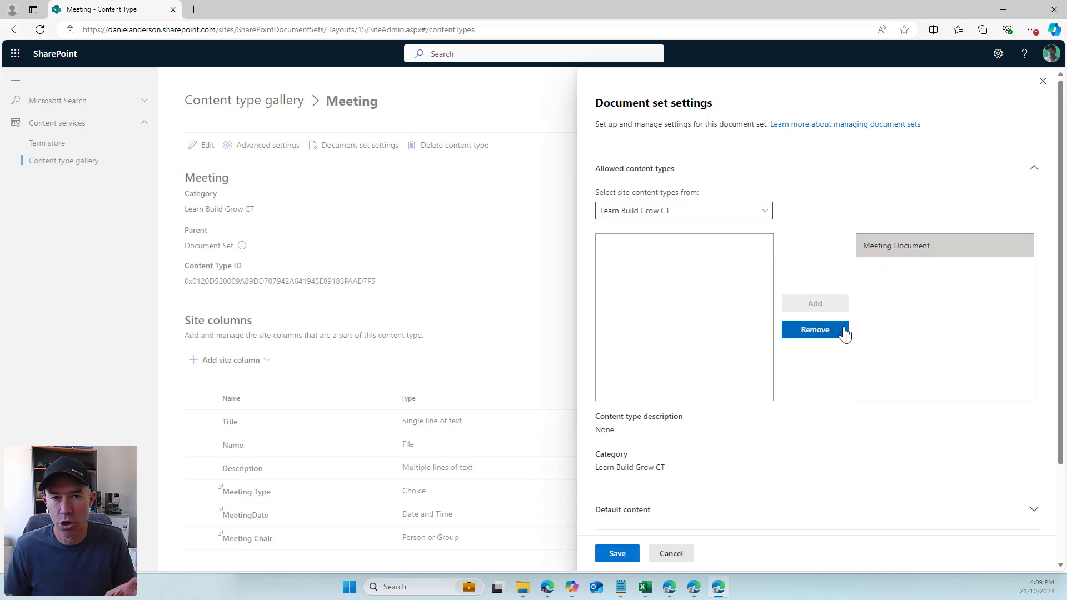
In the document set's default content settings, choose Meeting Document as the content type
{"action": "scroll", "coordinate": [854, 333], "scroll_direction": "down", "scroll_amount": 2}
{"action": "scroll", "coordinate": [859, 321], "scroll_direction": "up", "scroll_amount": 1}
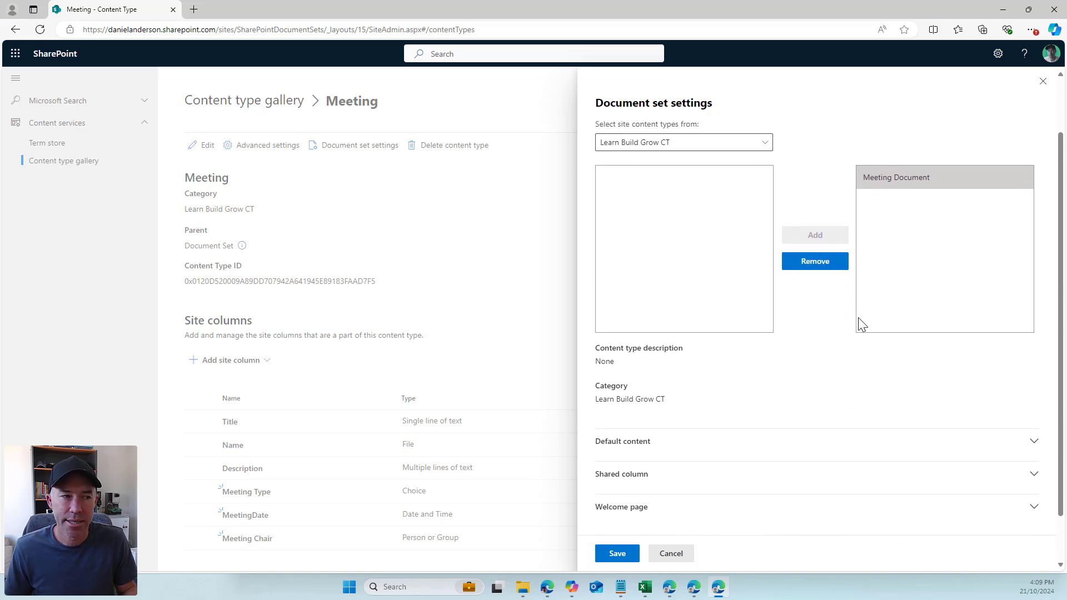
{"action": "scroll", "coordinate": [859, 321], "scroll_direction": "down", "scroll_amount": 1}
{"action": "left_click", "coordinate": [670, 389]}
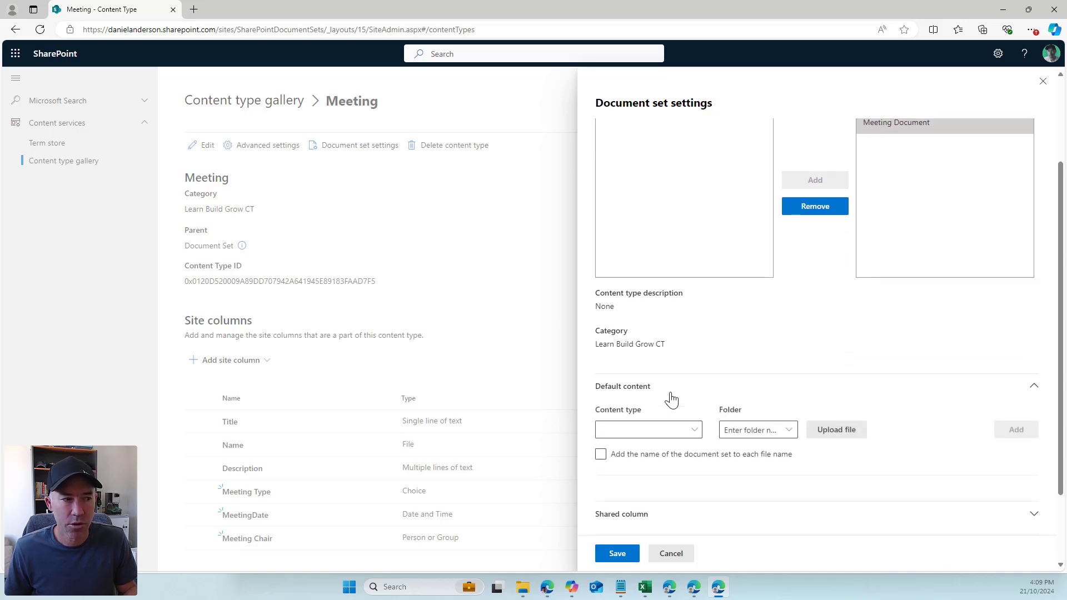
{"action": "left_click", "coordinate": [696, 431]}
{"action": "left_click", "coordinate": [678, 446]}
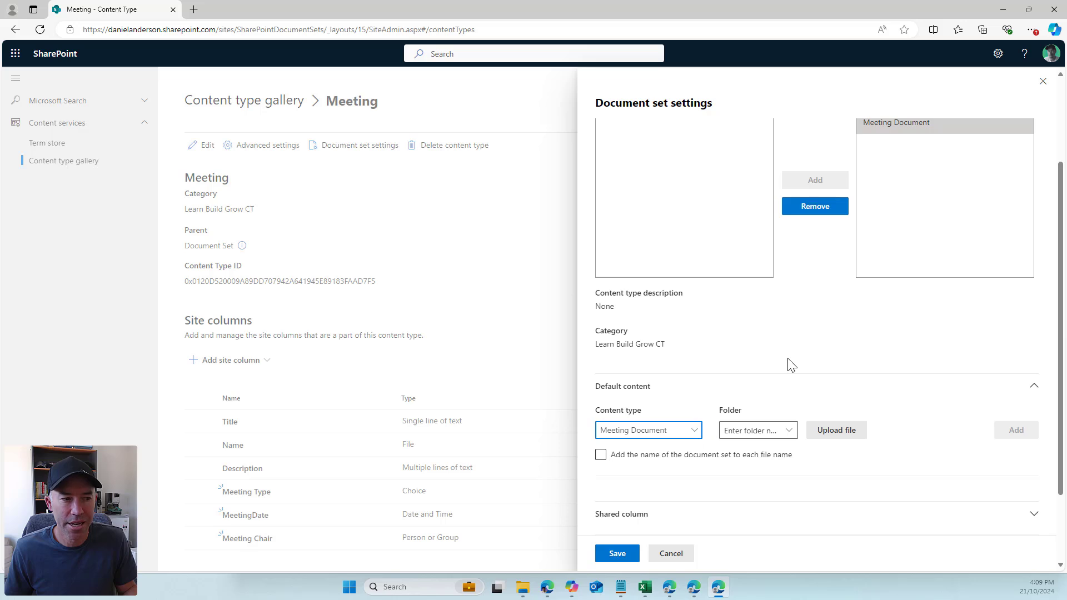
Make Meeting Type a shared column synced to all documents in the set, and save the document set settings
{"action": "scroll", "coordinate": [796, 362], "scroll_direction": "down", "scroll_amount": 2}
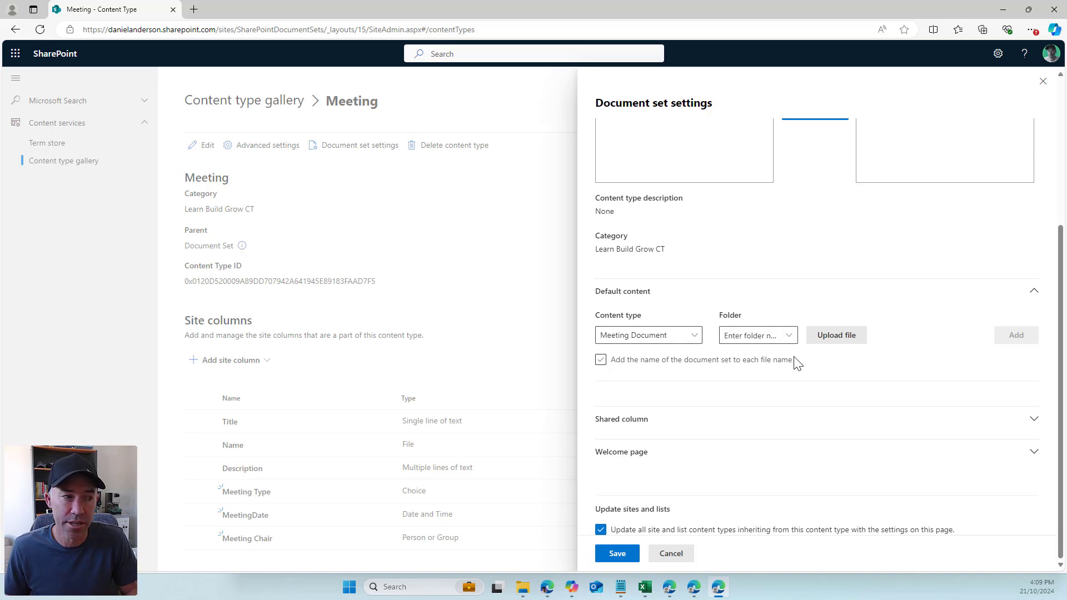
{"action": "left_click", "coordinate": [652, 423]}
{"action": "scroll", "coordinate": [710, 396], "scroll_direction": "down", "scroll_amount": 2}
{"action": "left_click", "coordinate": [712, 401]}
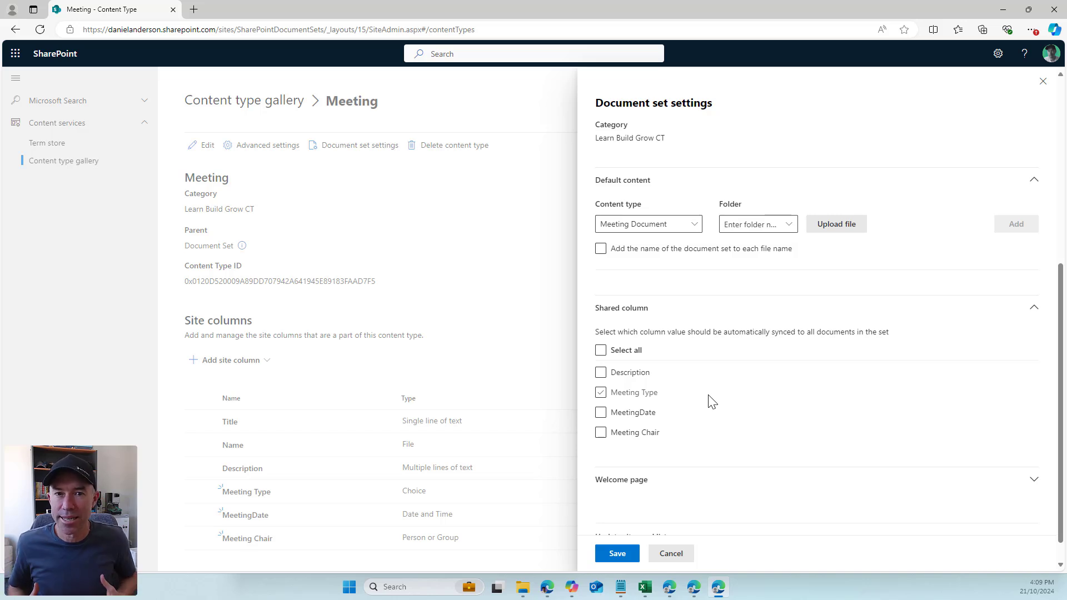
{"action": "left_click", "coordinate": [621, 429]}
{"action": "left_click", "coordinate": [601, 392]}
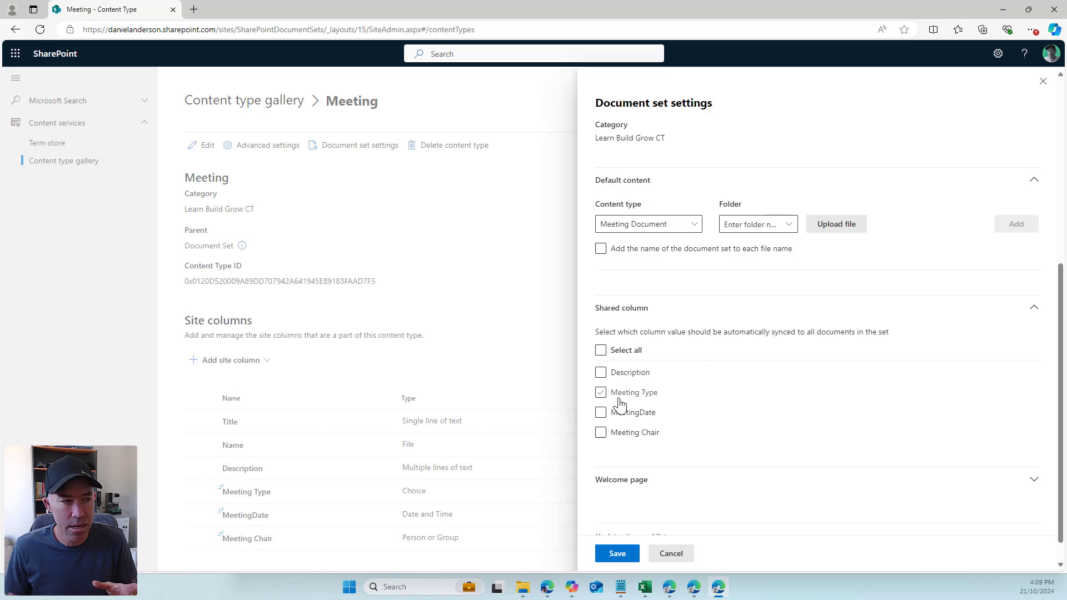
{"action": "left_click", "coordinate": [600, 392]}
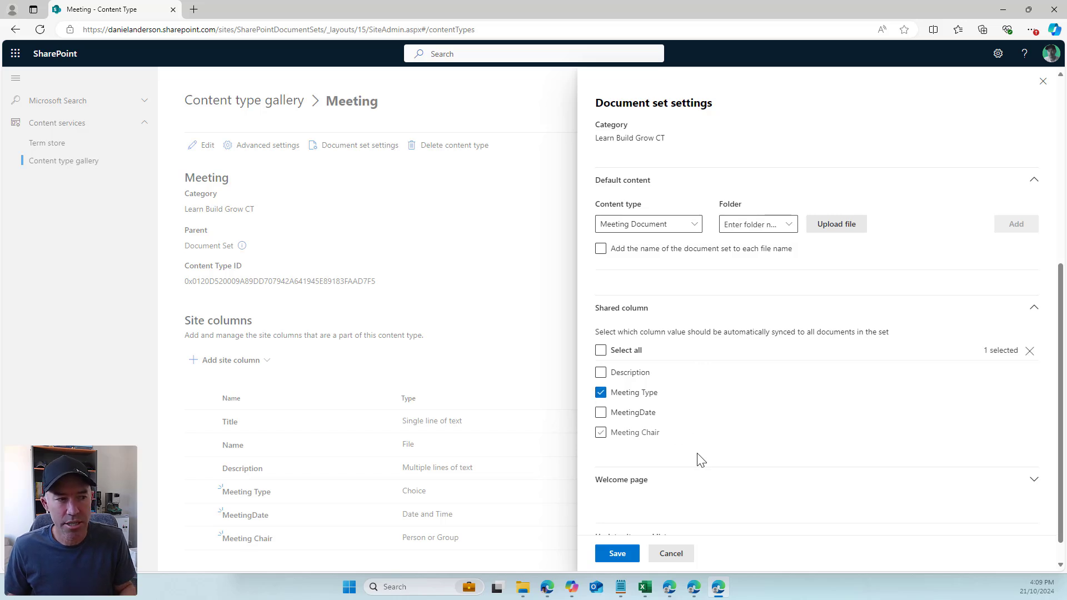
{"action": "left_click", "coordinate": [617, 555]}
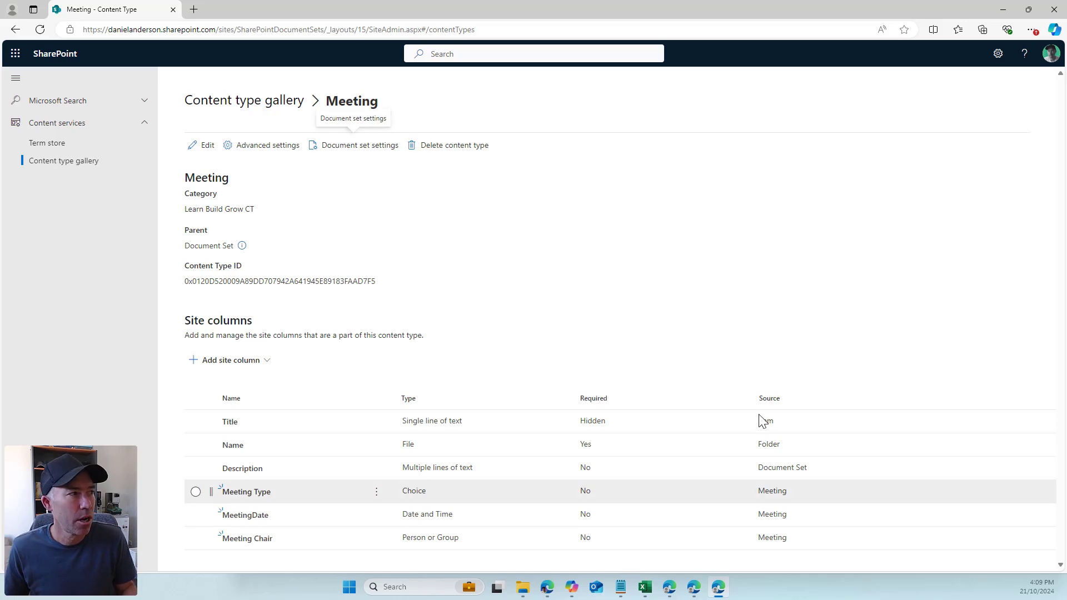
Go to the site's Documents library and open its full library settings
{"action": "left_click", "coordinate": [275, 101]}
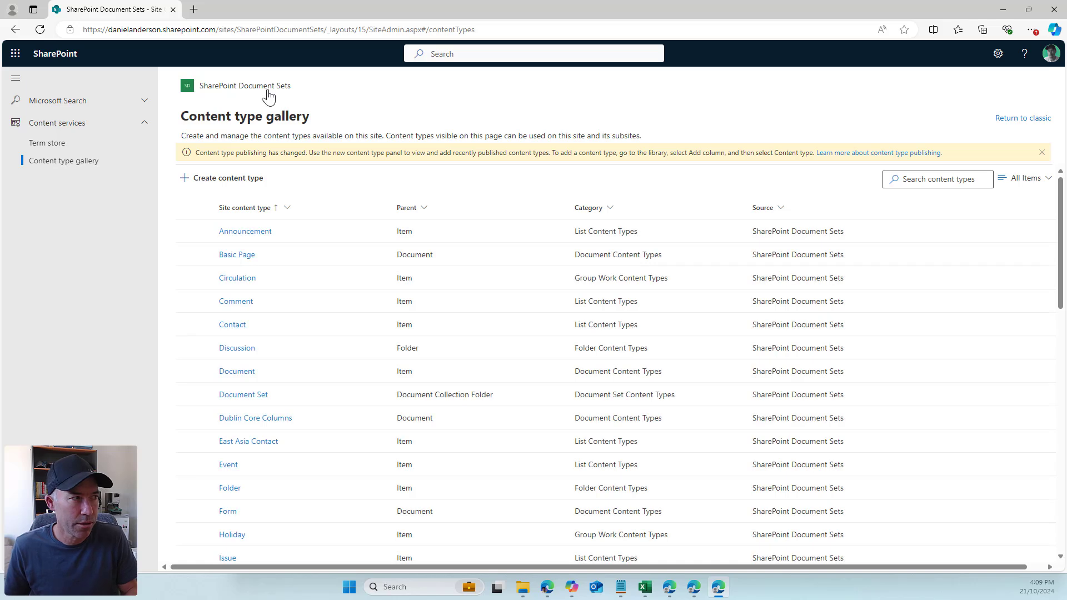
{"action": "left_click", "coordinate": [265, 88]}
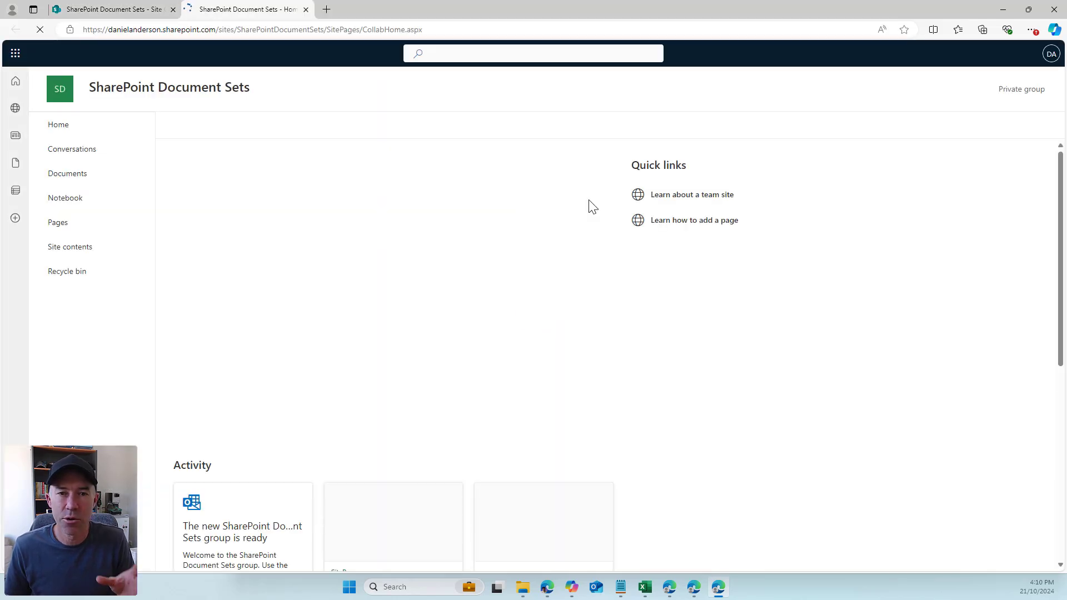
{"action": "left_click", "coordinate": [72, 179]}
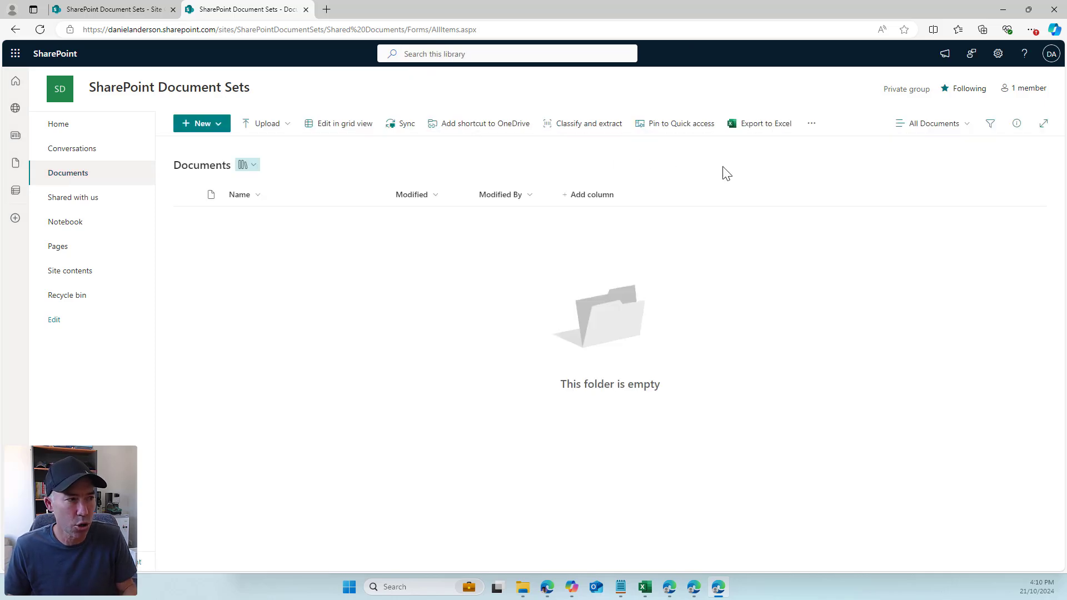
{"action": "left_click", "coordinate": [995, 53]}
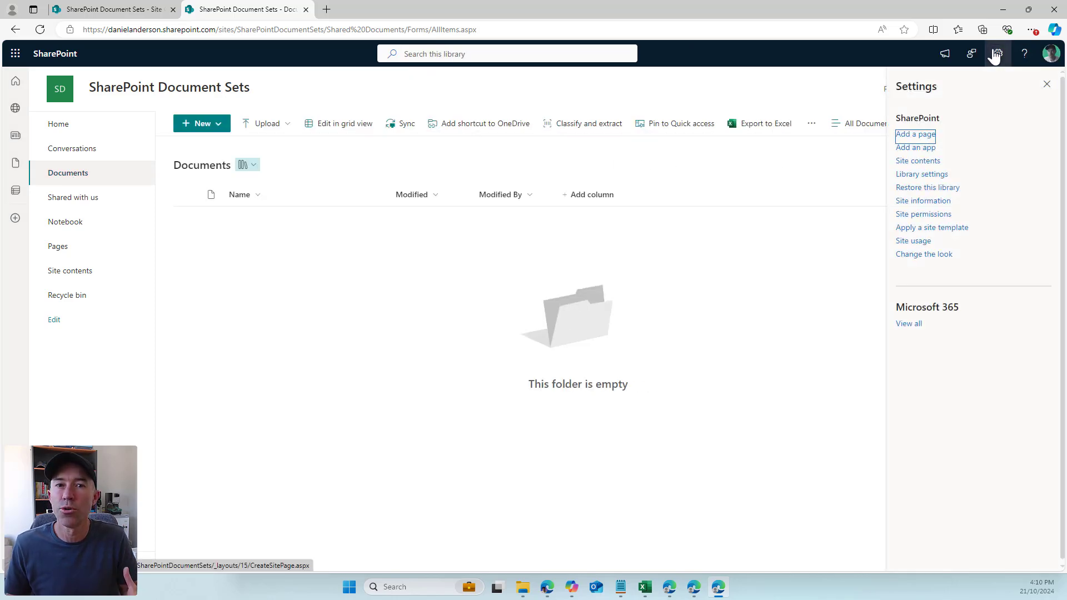
{"action": "left_click", "coordinate": [921, 174]}
{"action": "left_click", "coordinate": [936, 303]}
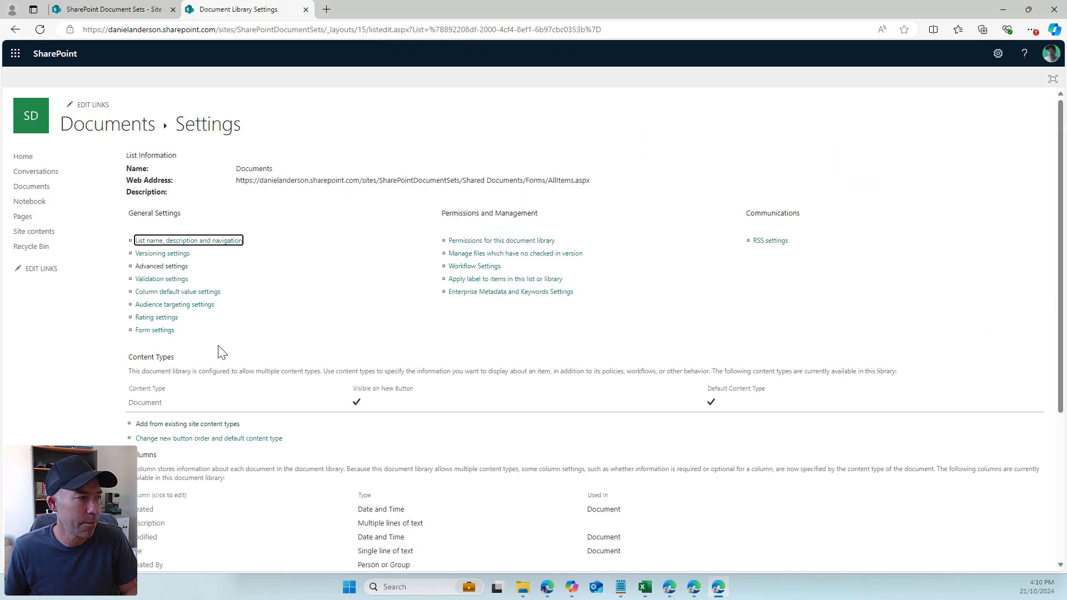
Delete the Document content type from the Documents library
{"action": "left_click", "coordinate": [152, 404]}
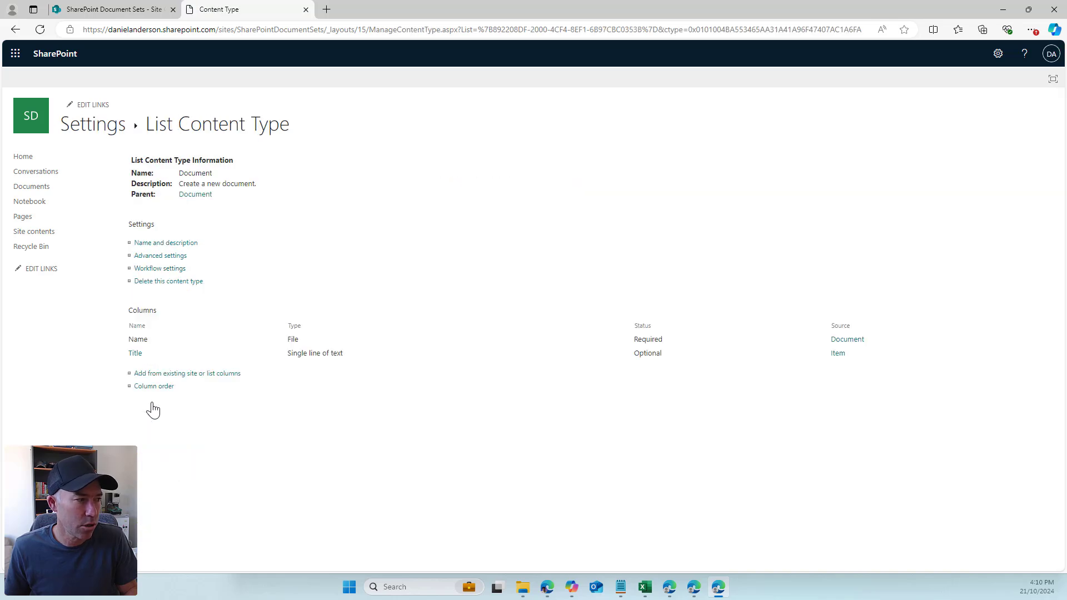
{"action": "left_click", "coordinate": [164, 282]}
{"action": "left_click", "coordinate": [575, 92]}
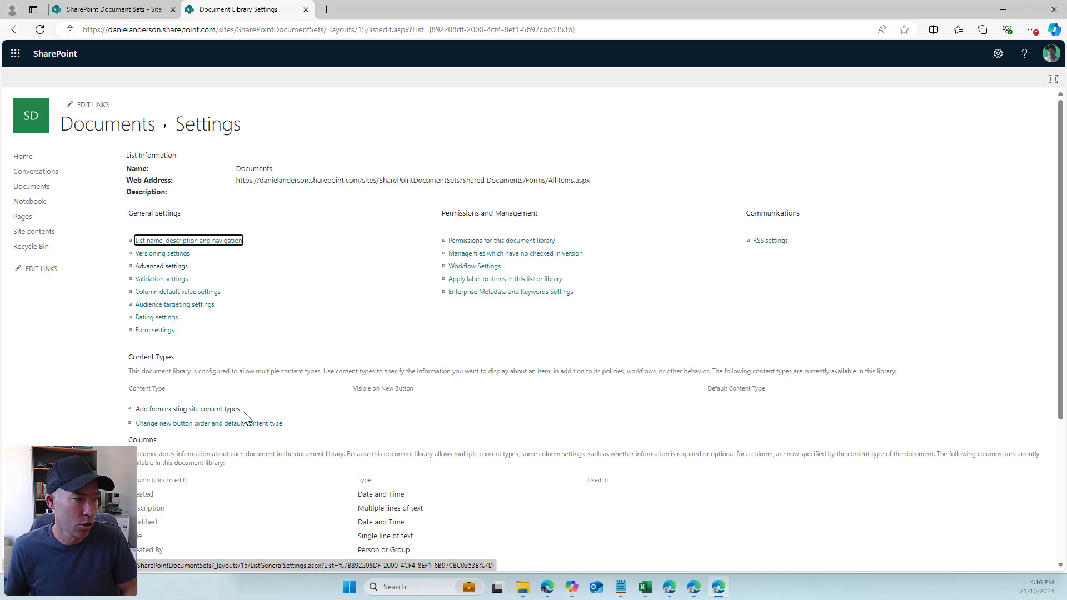
Add the Meeting content type from Learn Build Grow CT to the library, and check the library's options for new items
{"action": "left_click", "coordinate": [219, 416]}
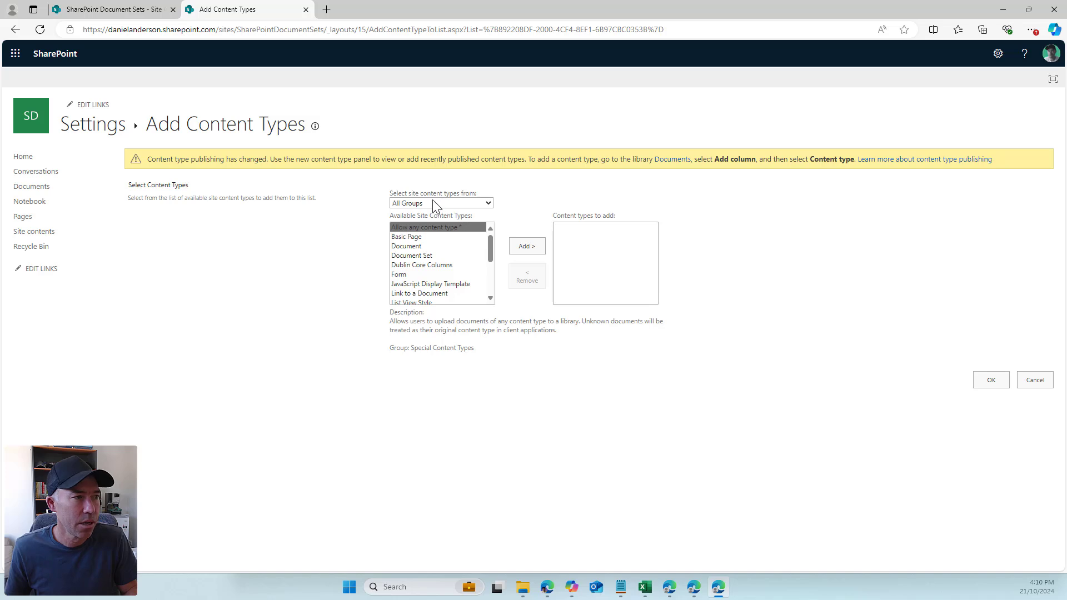
{"action": "left_click", "coordinate": [431, 202]}
{"action": "left_click", "coordinate": [430, 285]}
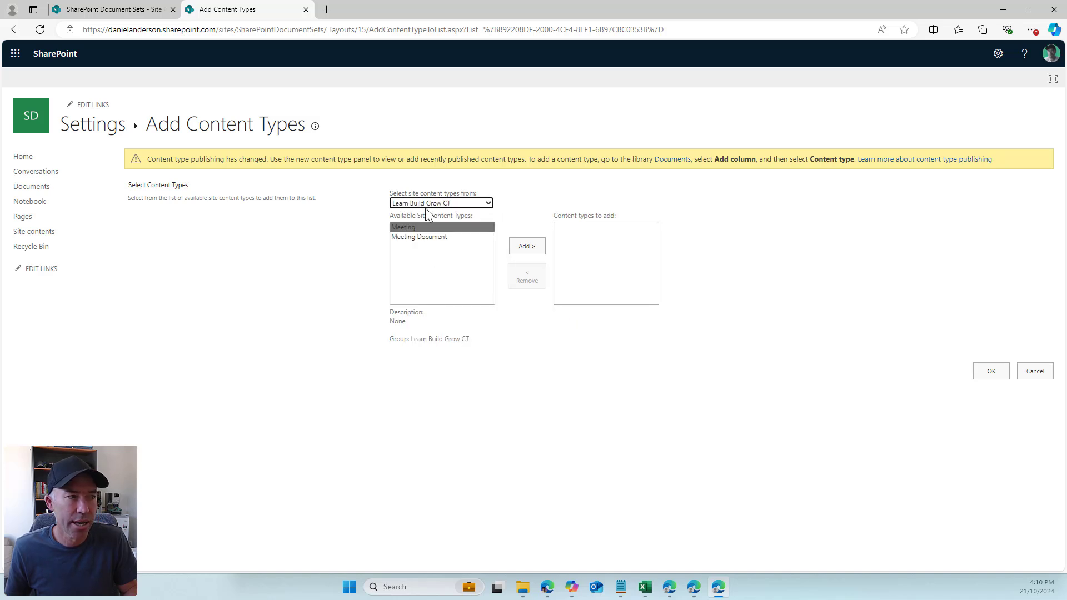
{"action": "left_click", "coordinate": [524, 245]}
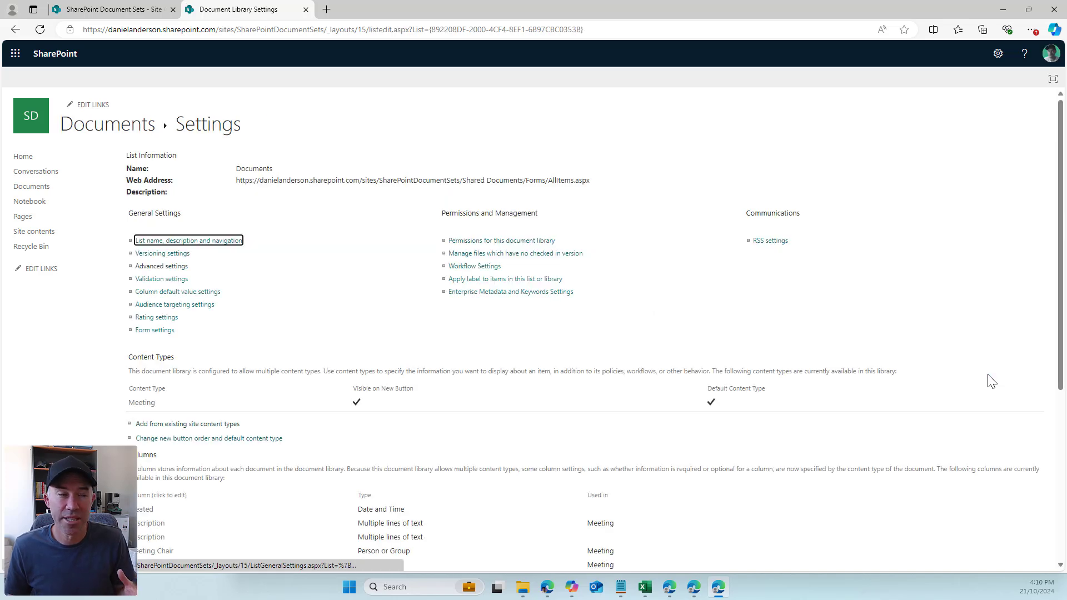
{"action": "left_click", "coordinate": [136, 129]}
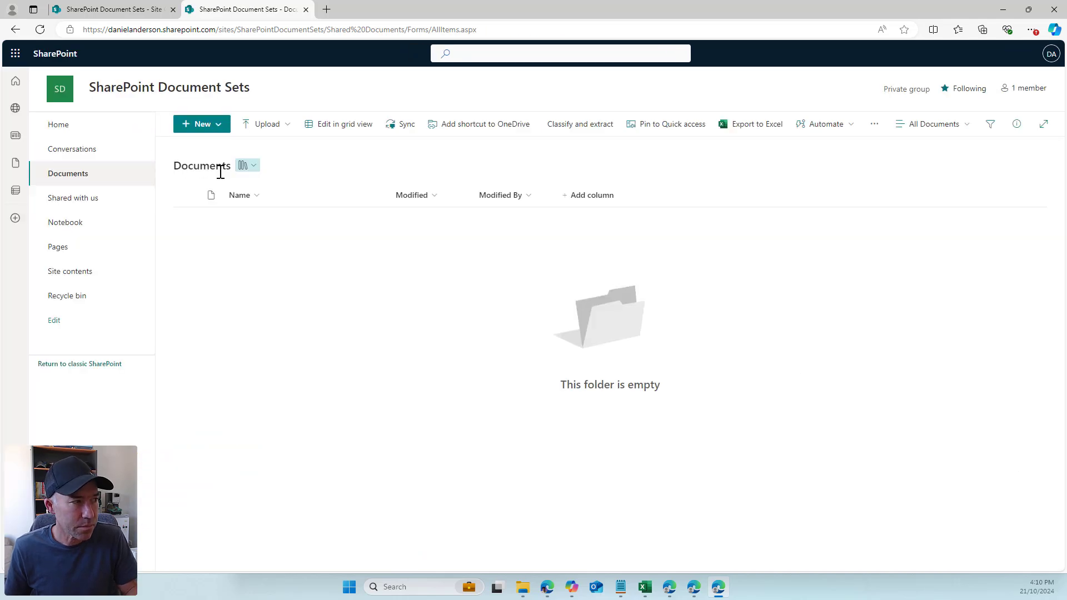
{"action": "left_click", "coordinate": [222, 129]}
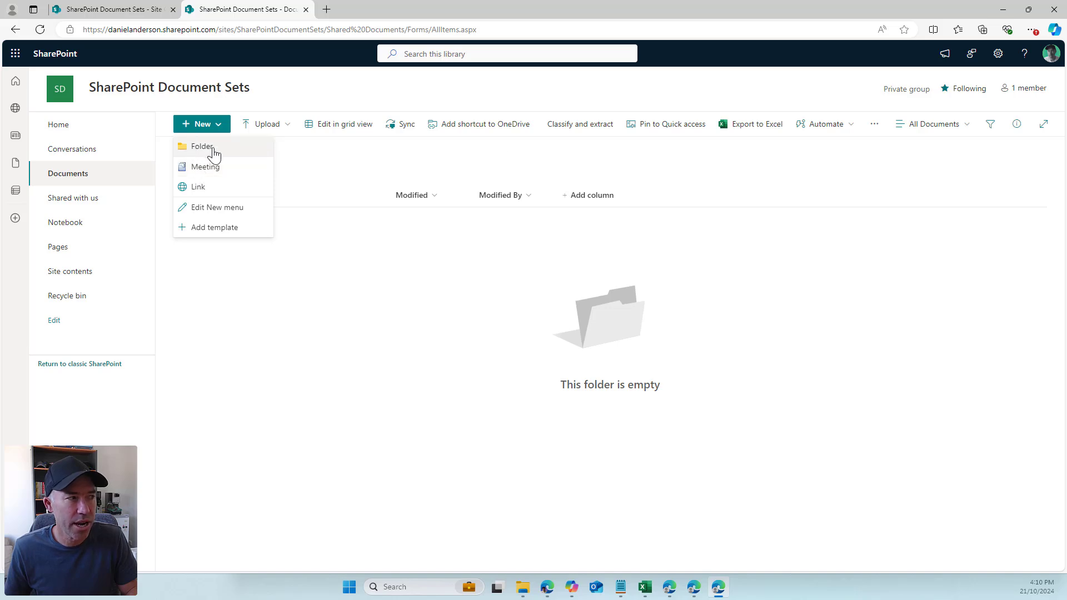
Open the advanced settings of the Documents library
{"action": "left_click", "coordinate": [998, 53]}
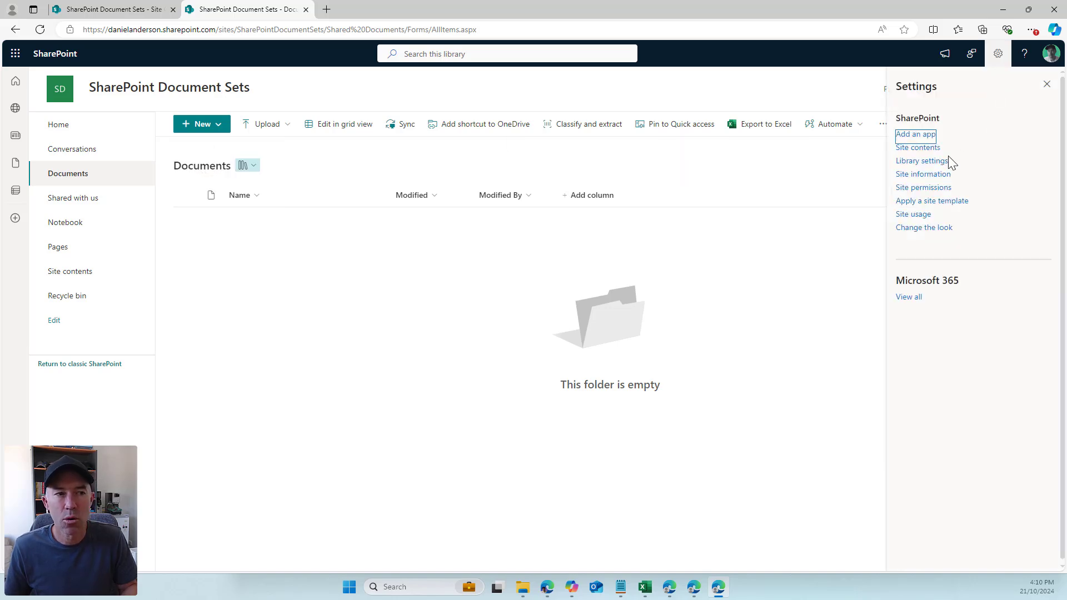
{"action": "left_click", "coordinate": [937, 168]}
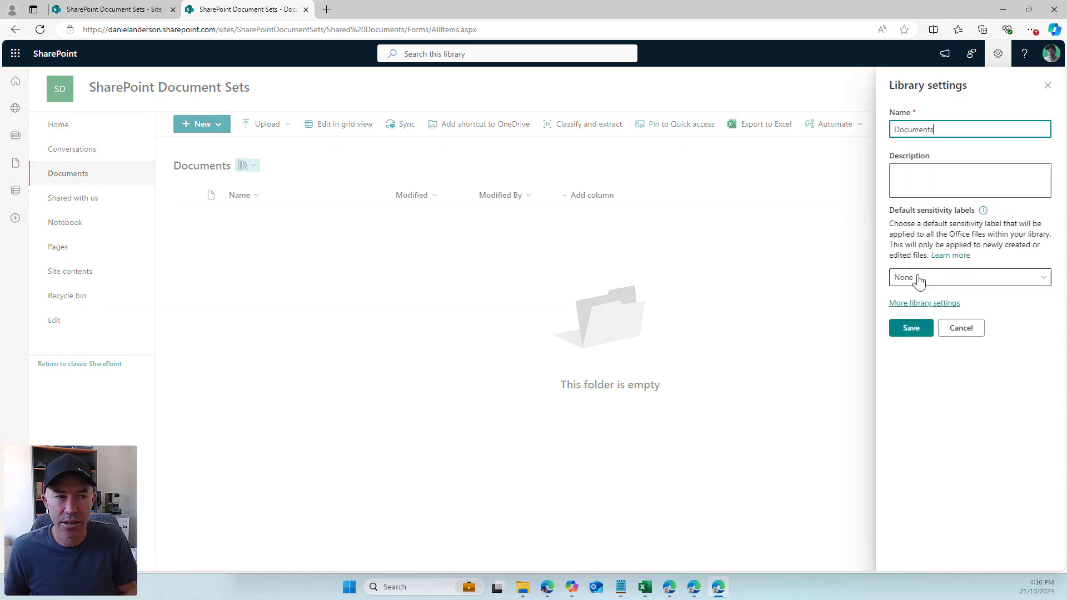
{"action": "left_click", "coordinate": [926, 304]}
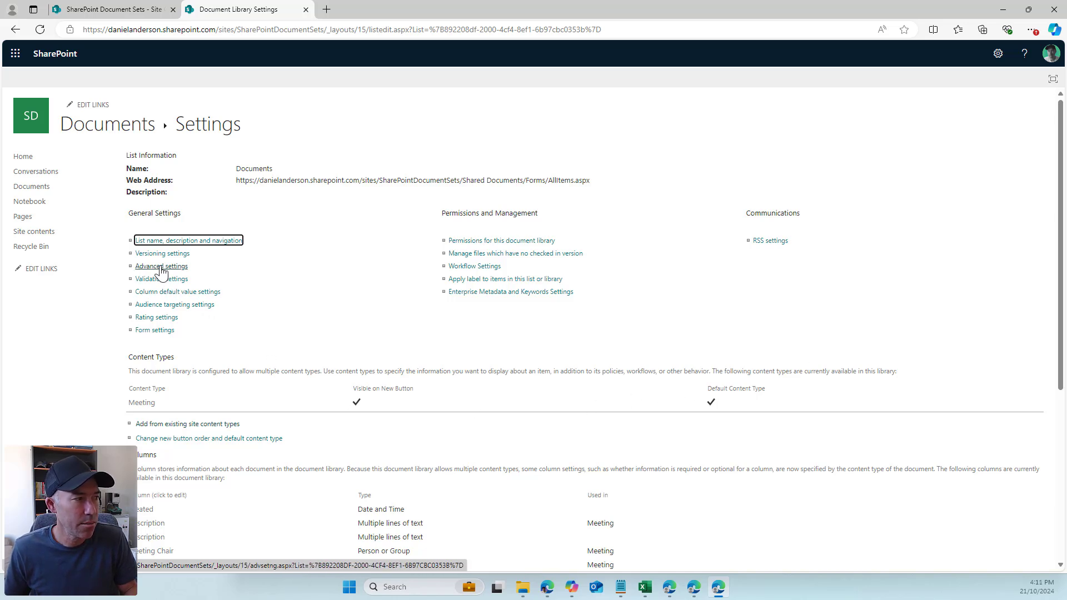
{"action": "left_click", "coordinate": [466, 295]}
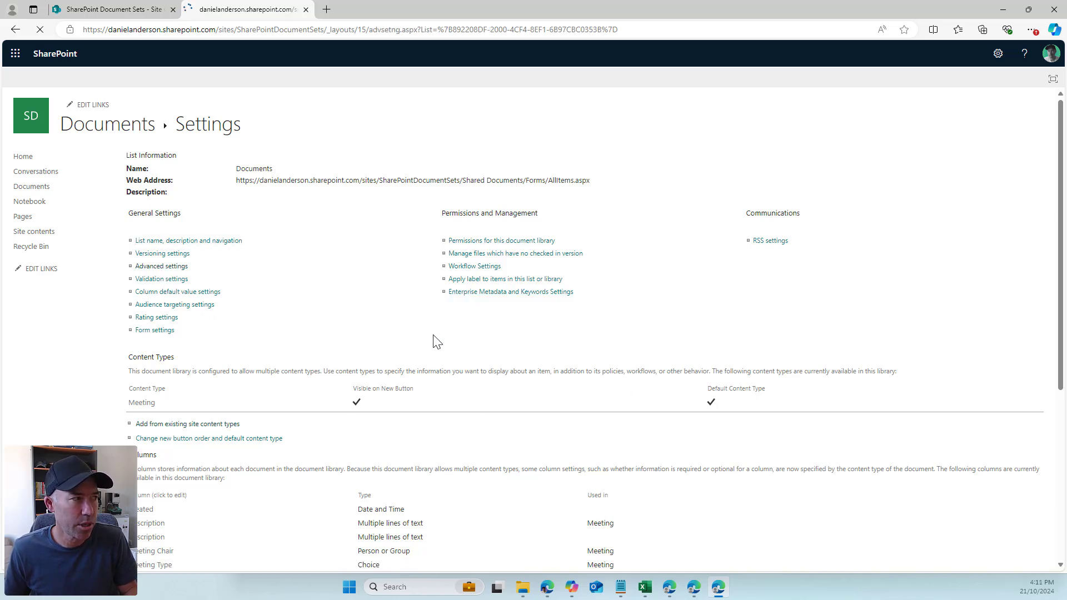
Set the option that makes the New Folder command available to No, and save the advanced settings
{"action": "scroll", "coordinate": [433, 341], "scroll_direction": "down", "scroll_amount": 2}
{"action": "scroll", "coordinate": [432, 341], "scroll_direction": "down", "scroll_amount": 4}
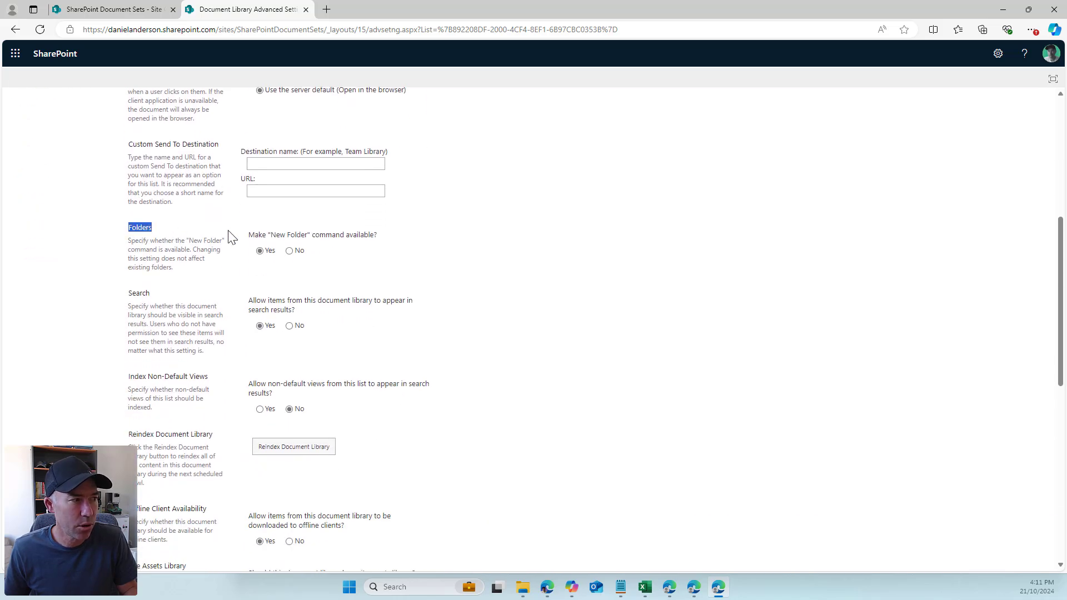
{"action": "left_click_drag", "start_coordinate": [249, 235], "coordinate": [360, 257]}
{"action": "left_click", "coordinate": [364, 259]}
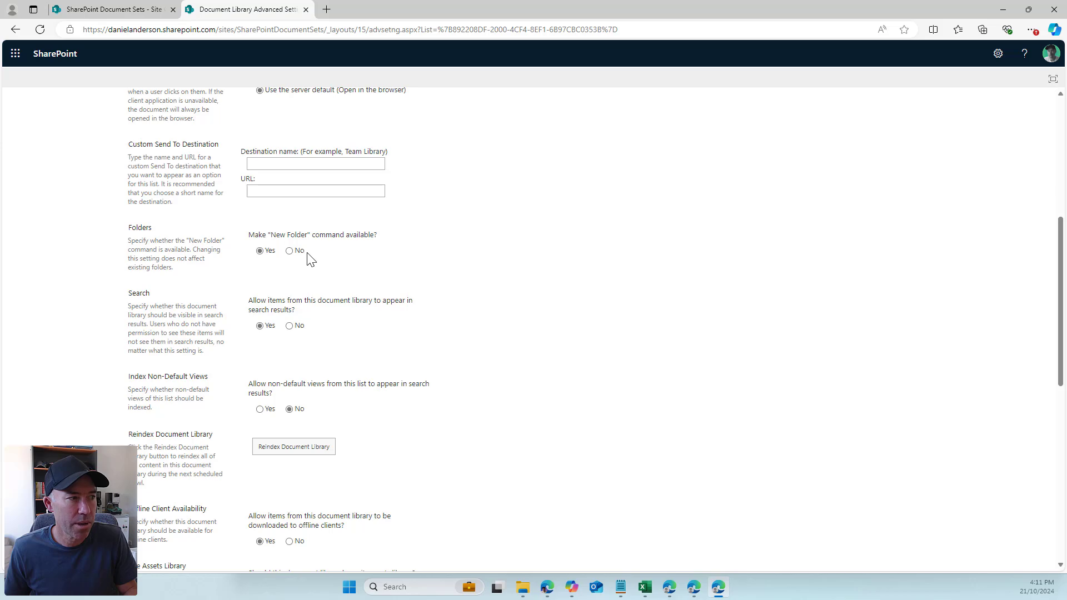
{"action": "left_click", "coordinate": [289, 251]}
{"action": "scroll", "coordinate": [631, 341], "scroll_direction": "down", "scroll_amount": 7}
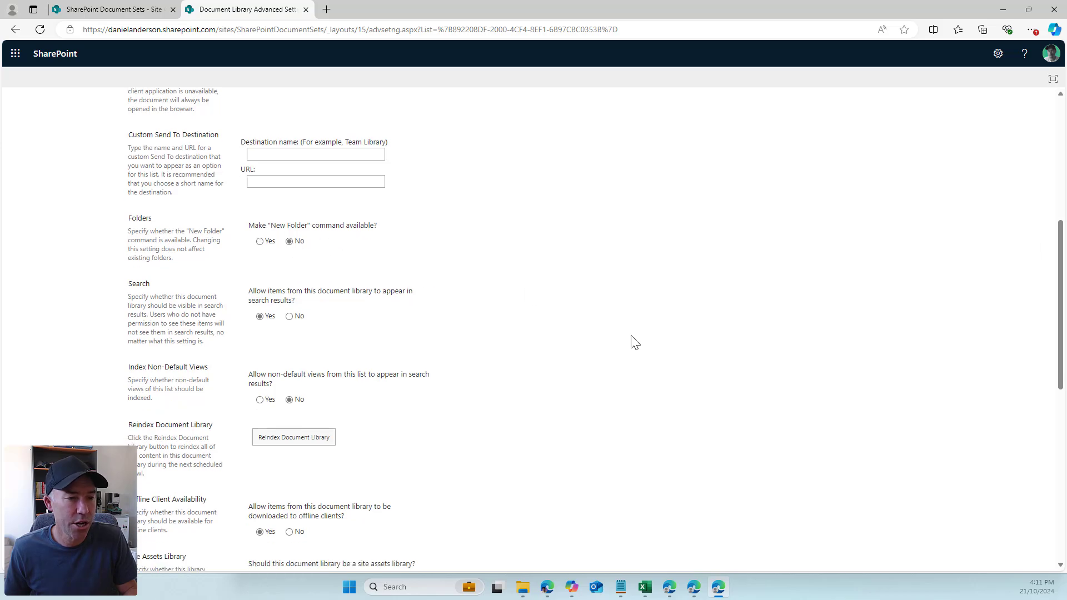
{"action": "scroll", "coordinate": [690, 355], "scroll_direction": "down", "scroll_amount": 2}
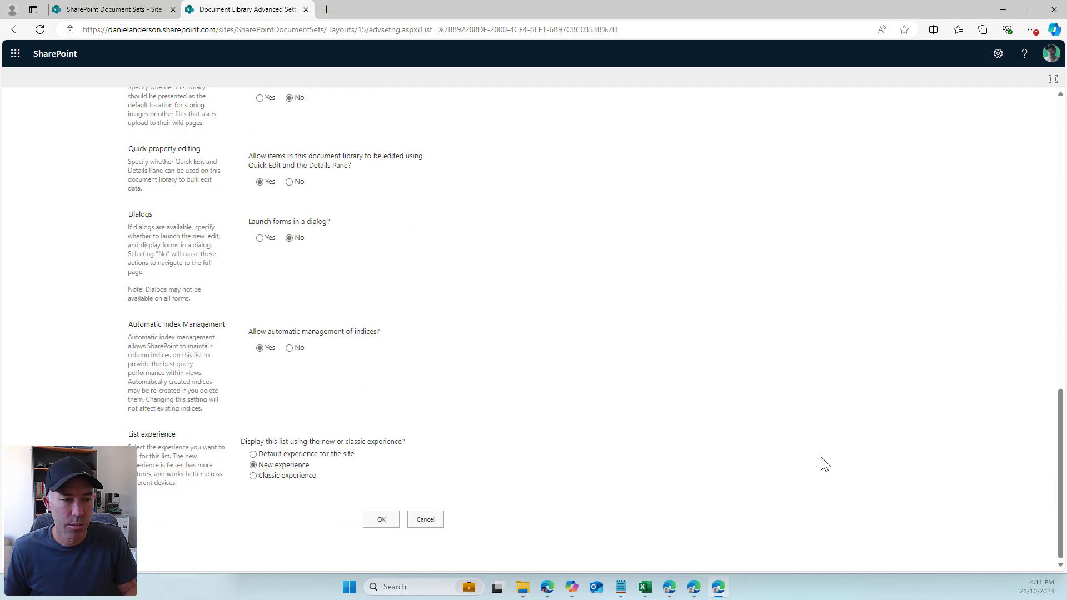
{"action": "left_click", "coordinate": [409, 519]}
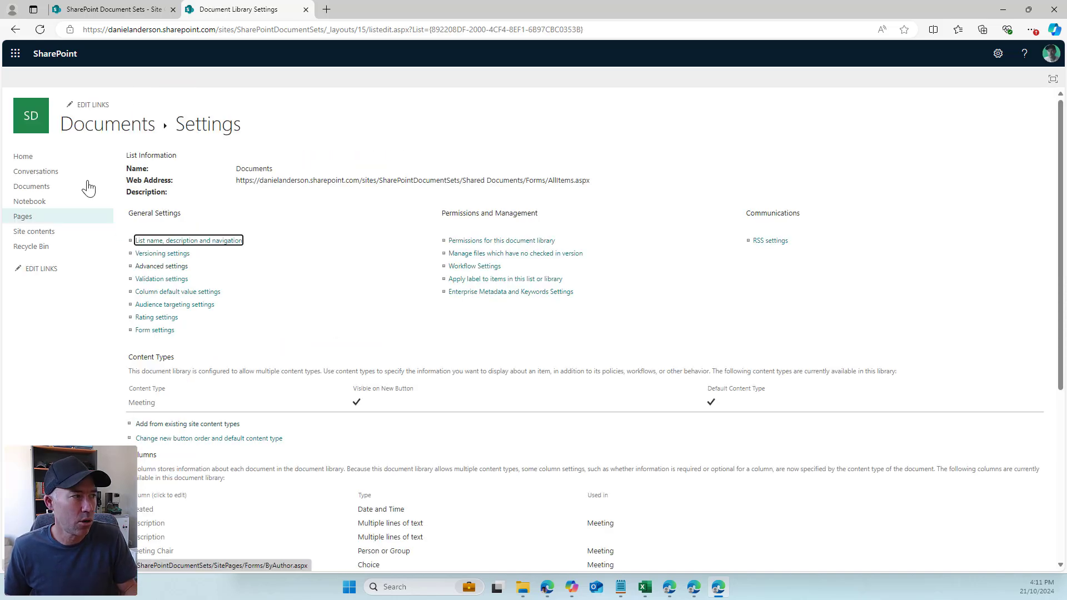
Start a new Meeting document set in the Documents library and name it Meeting Test
{"action": "left_click", "coordinate": [77, 139]}
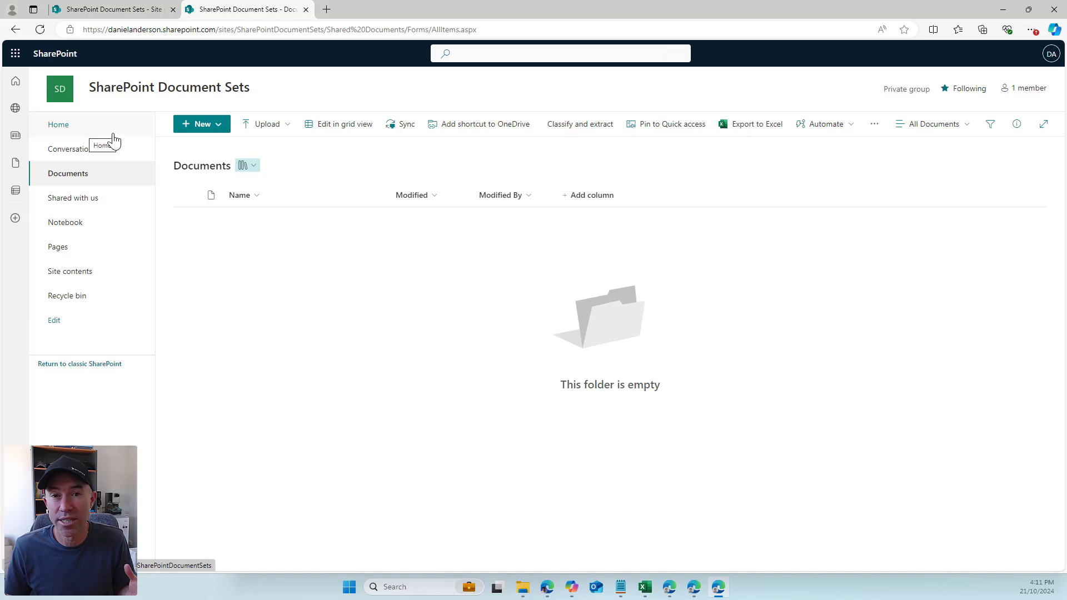
{"action": "left_click", "coordinate": [216, 127]}
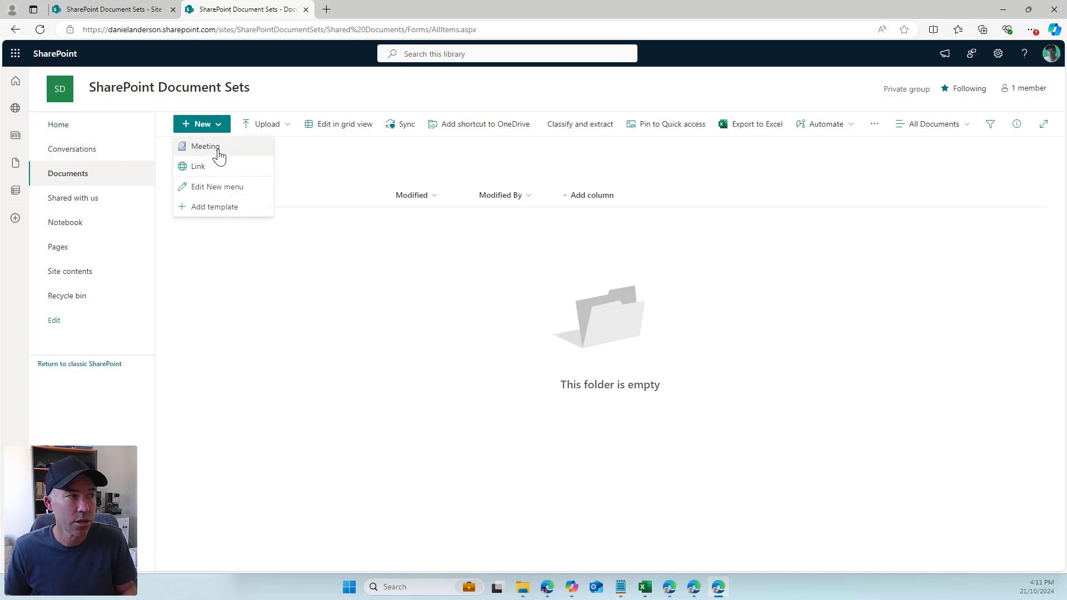
{"action": "left_click", "coordinate": [218, 147]}
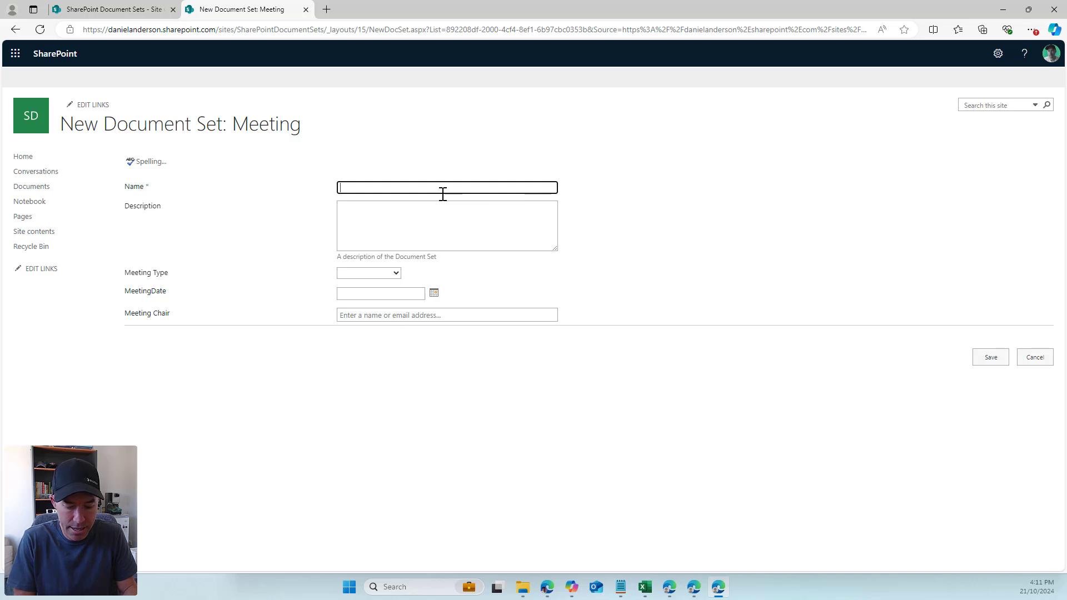
{"action": "type", "text": "Meeting"}
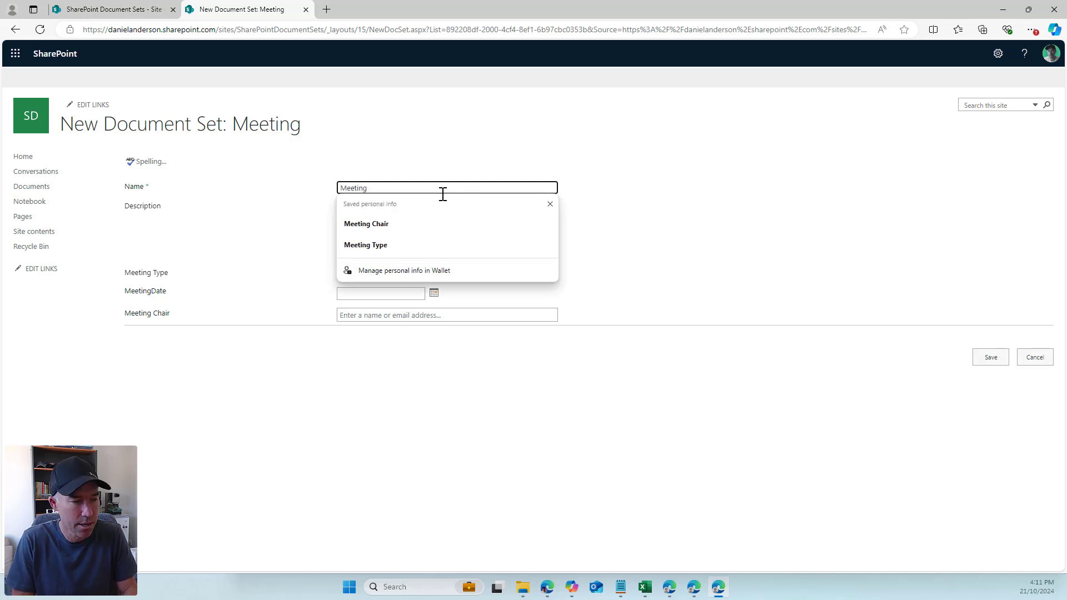
{"action": "type", "text": " Test"}
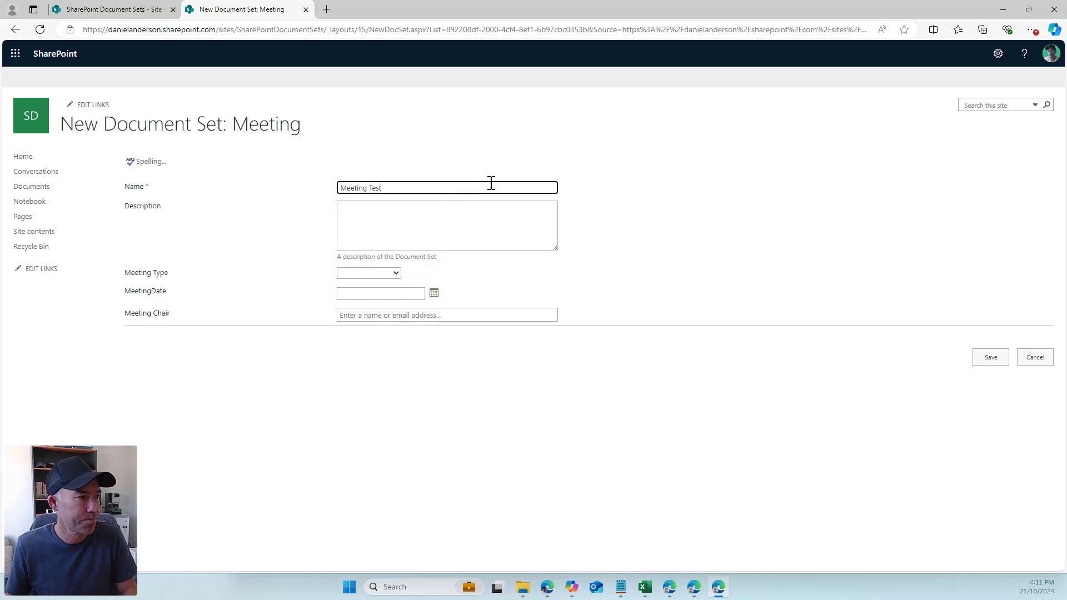
Set the new document set's Meeting Type to Status Update and its MeetingDate to 10/20/2024
{"action": "left_click", "coordinate": [383, 274]}
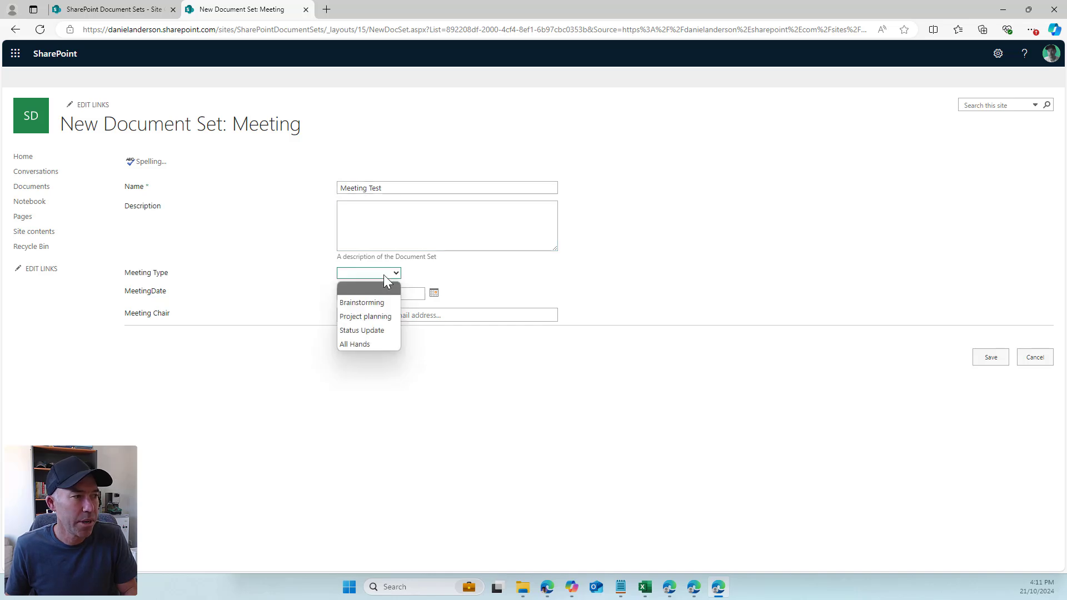
{"action": "left_click", "coordinate": [369, 330]}
{"action": "left_click", "coordinate": [435, 294]}
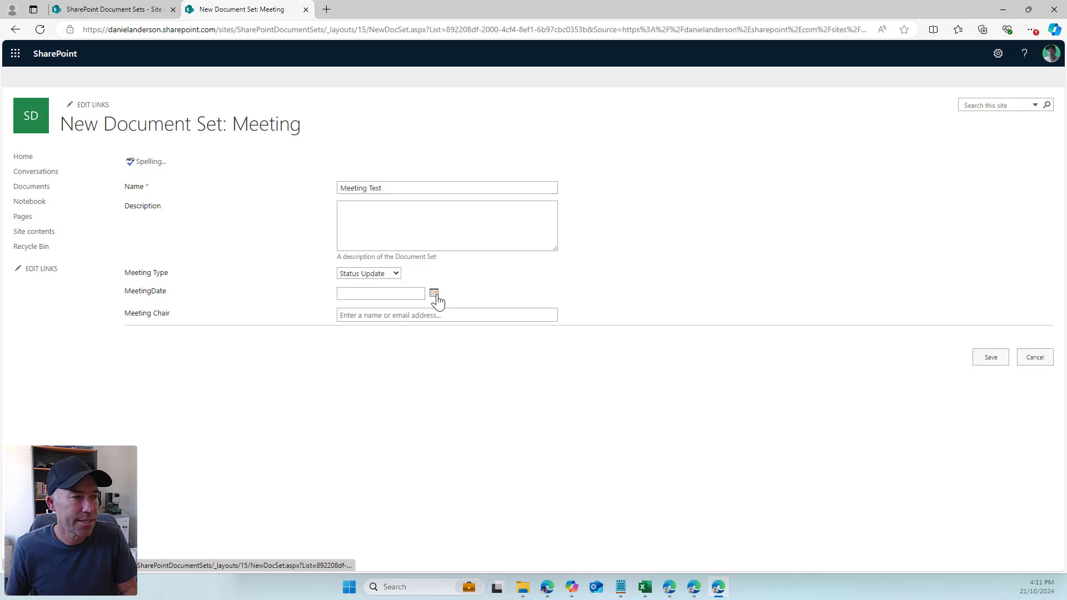
{"action": "left_click", "coordinate": [435, 293]}
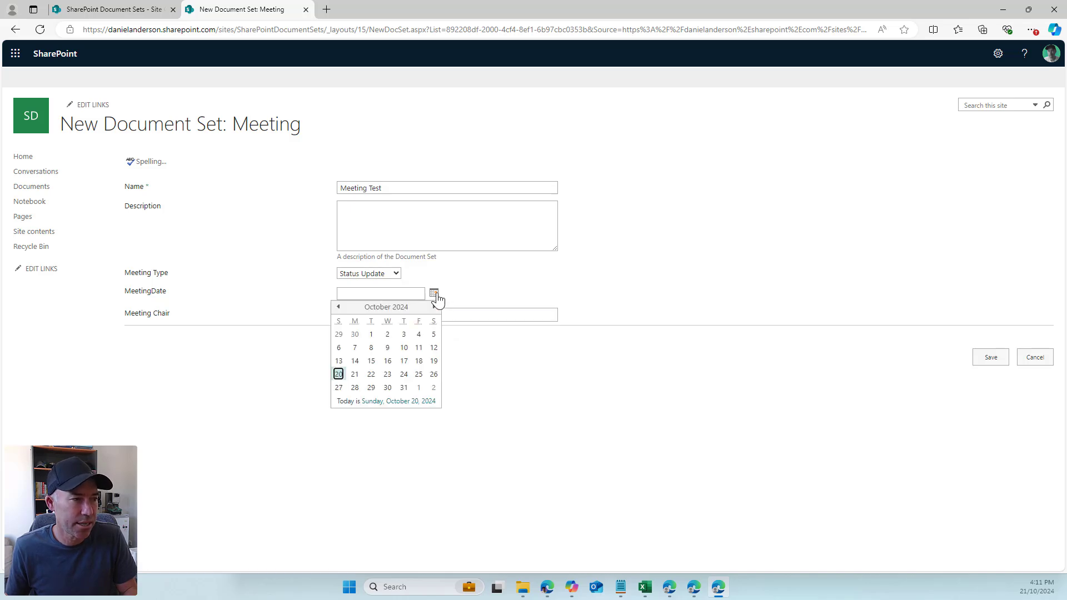
{"action": "left_click", "coordinate": [336, 375]}
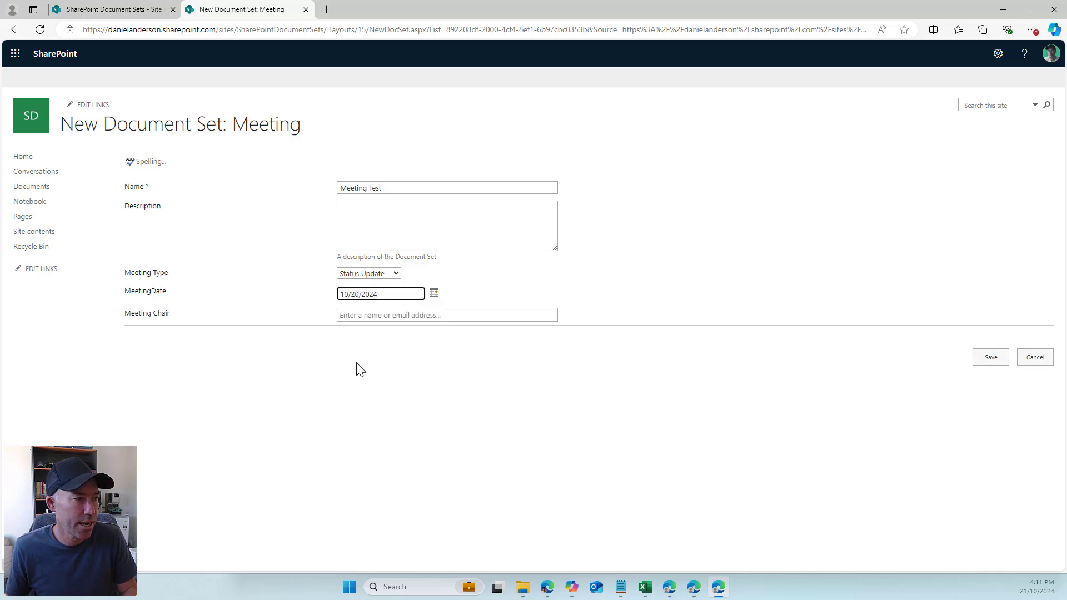
Enter the person's name as Meeting Chair and save the new document set
{"action": "left_click", "coordinate": [376, 315]}
{"action": "type", "text": "daniel"}
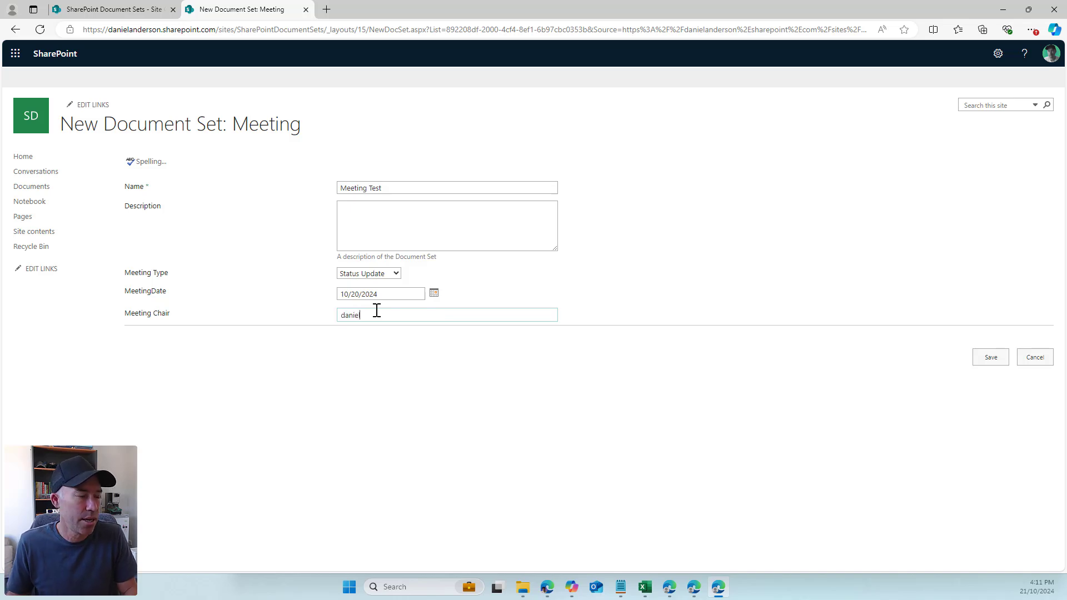
{"action": "left_click", "coordinate": [382, 355]}
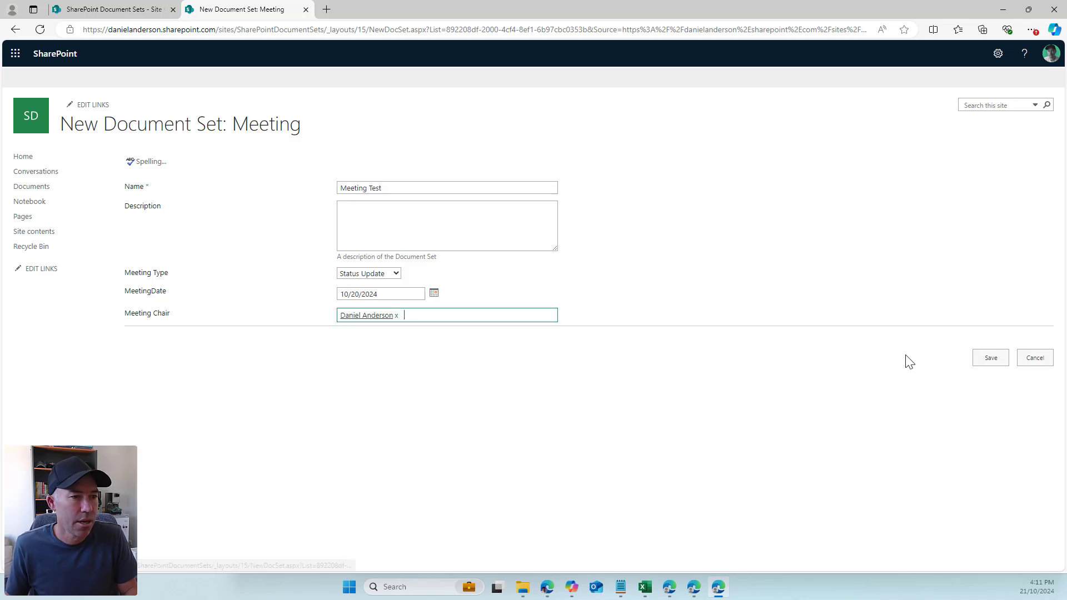
{"action": "left_click", "coordinate": [998, 359]}
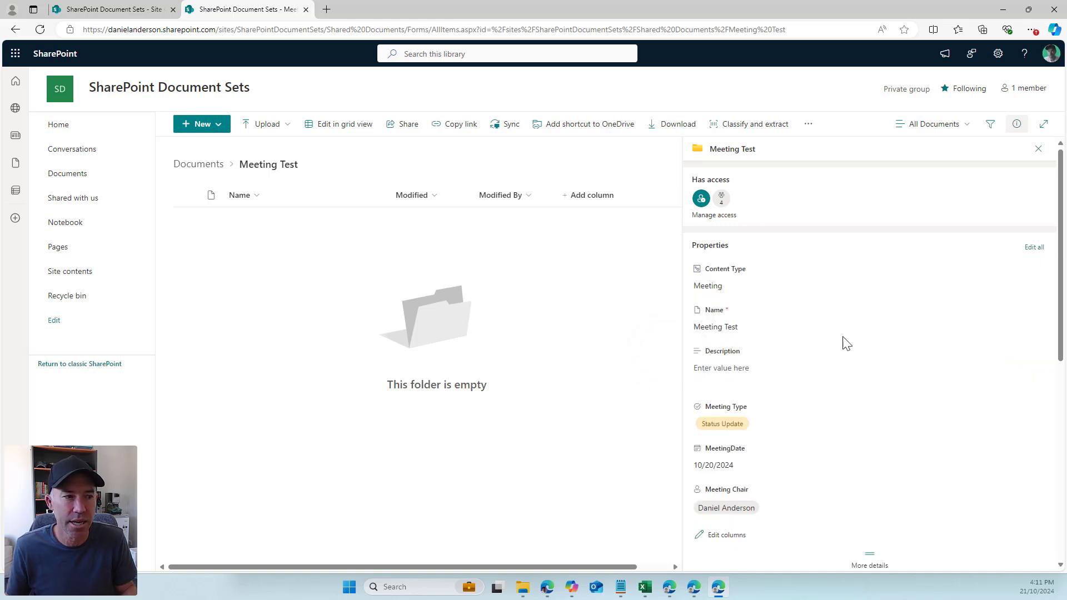
Narrow and close the details pane of Meeting Test, and check the options for new items inside the document set
{"action": "left_click_drag", "start_coordinate": [673, 355], "coordinate": [801, 356]}
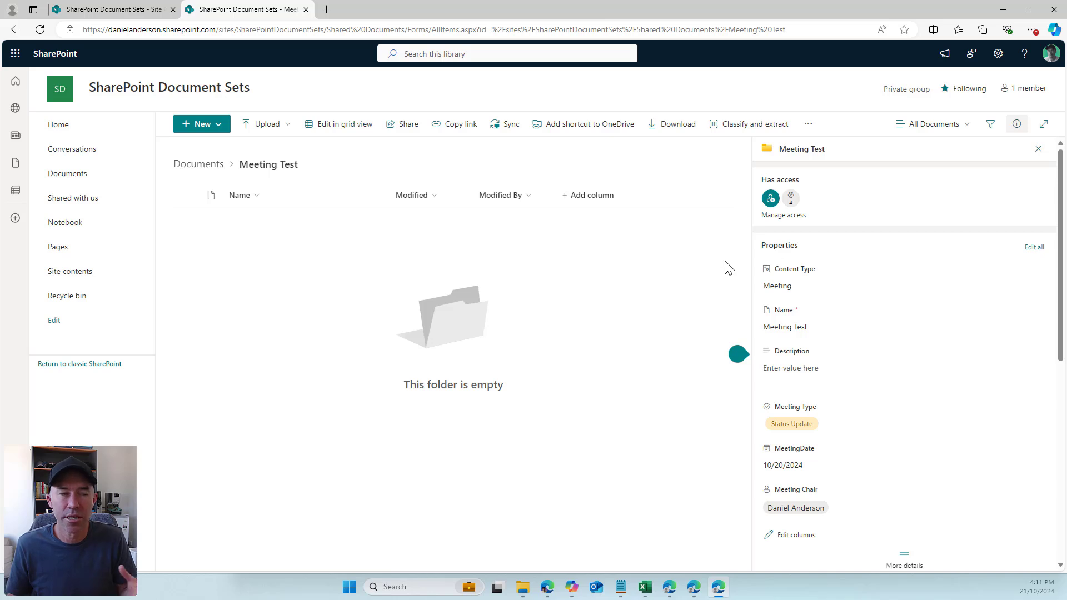
{"action": "left_click", "coordinate": [1039, 149]}
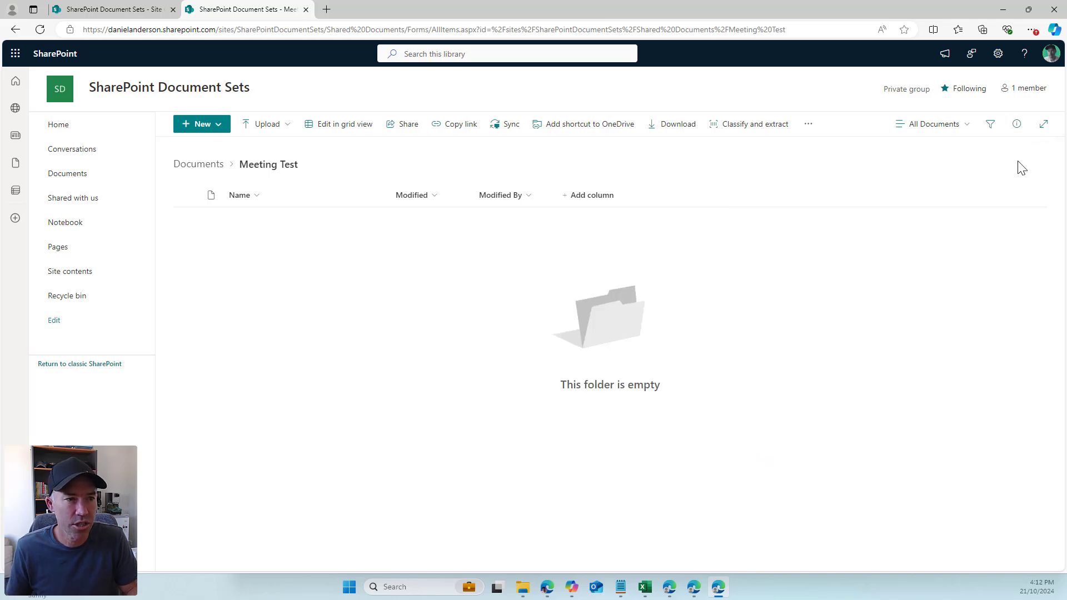
{"action": "left_click", "coordinate": [219, 128]}
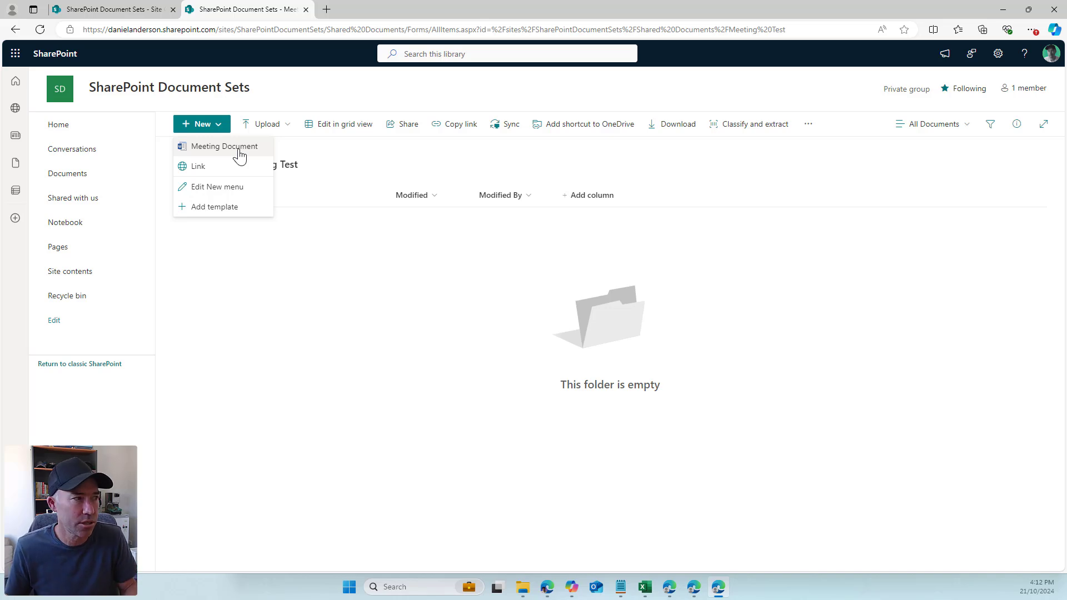
{"action": "left_click", "coordinate": [374, 152]}
Compare the options for new items at the root of the Documents library with those inside Meeting Test
{"action": "left_click", "coordinate": [189, 167]}
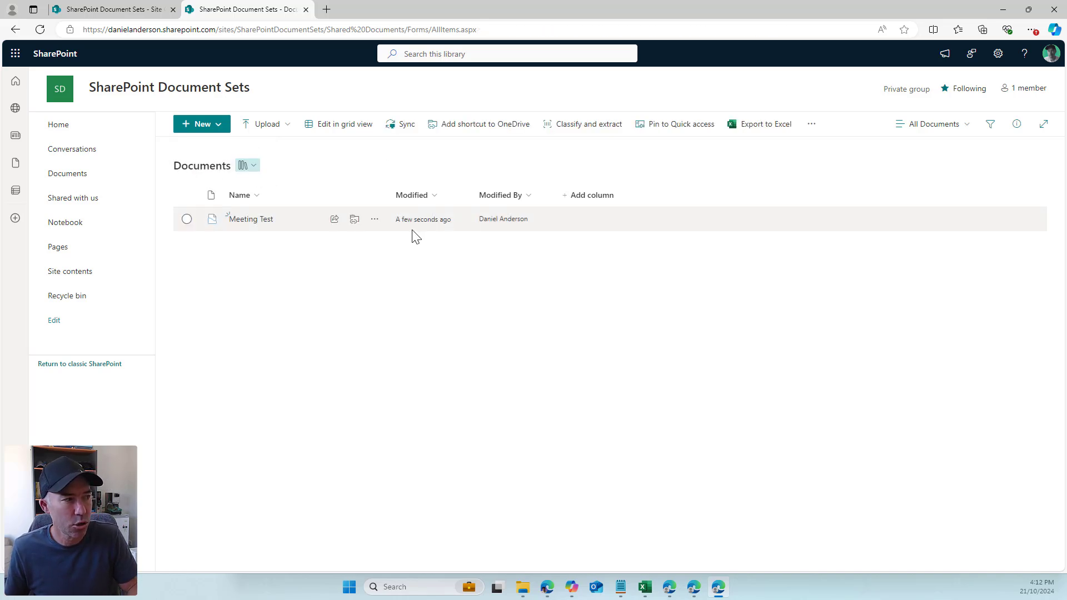
{"action": "left_click", "coordinate": [217, 126]}
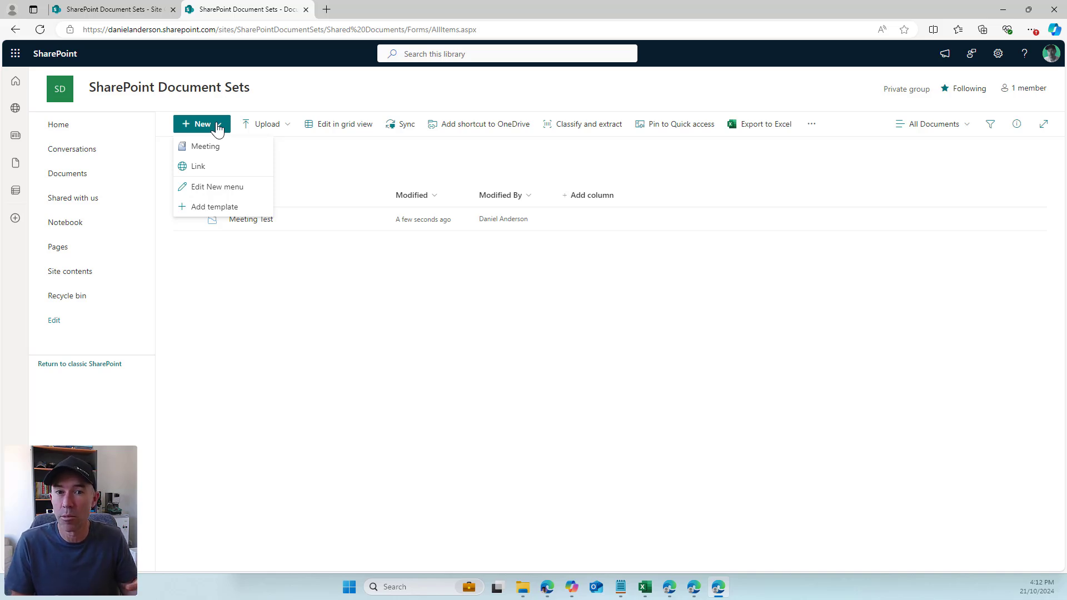
{"action": "left_click", "coordinate": [412, 174]}
{"action": "left_click", "coordinate": [252, 220]}
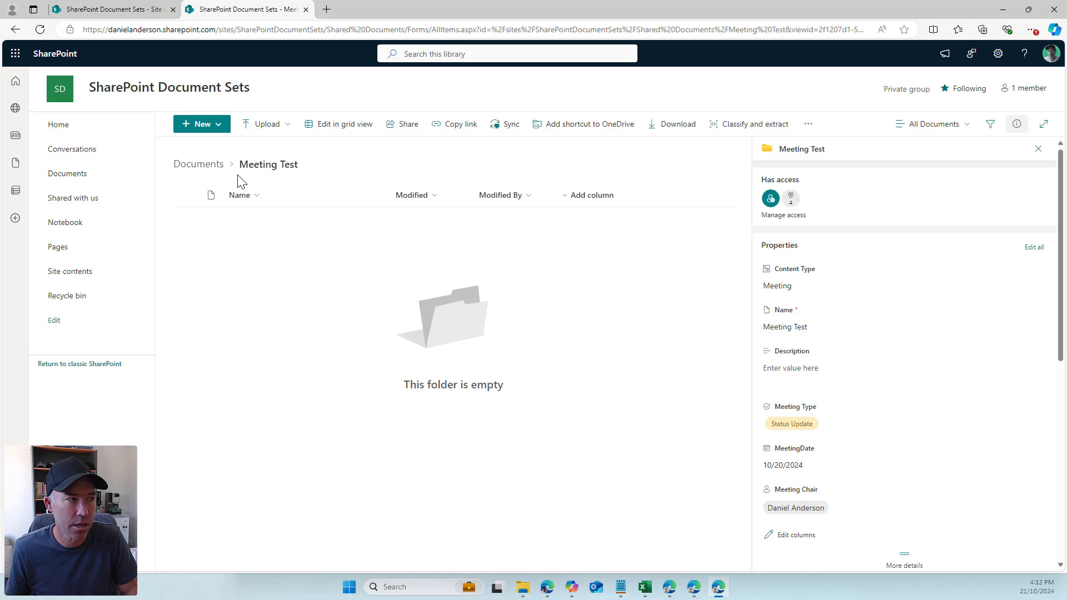
{"action": "left_click", "coordinate": [221, 126]}
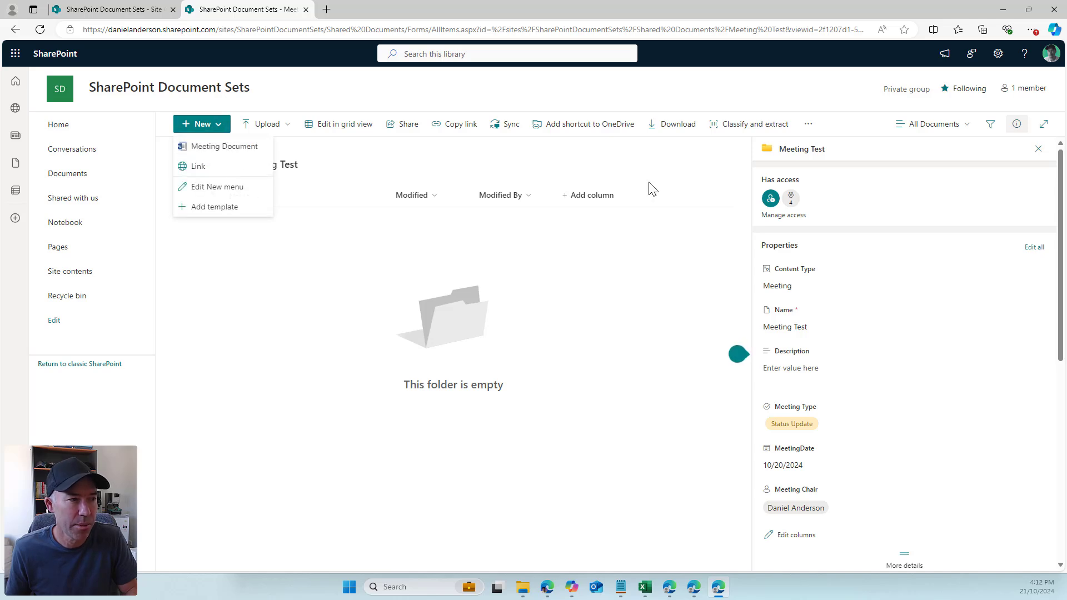
{"action": "left_click", "coordinate": [1038, 148]}
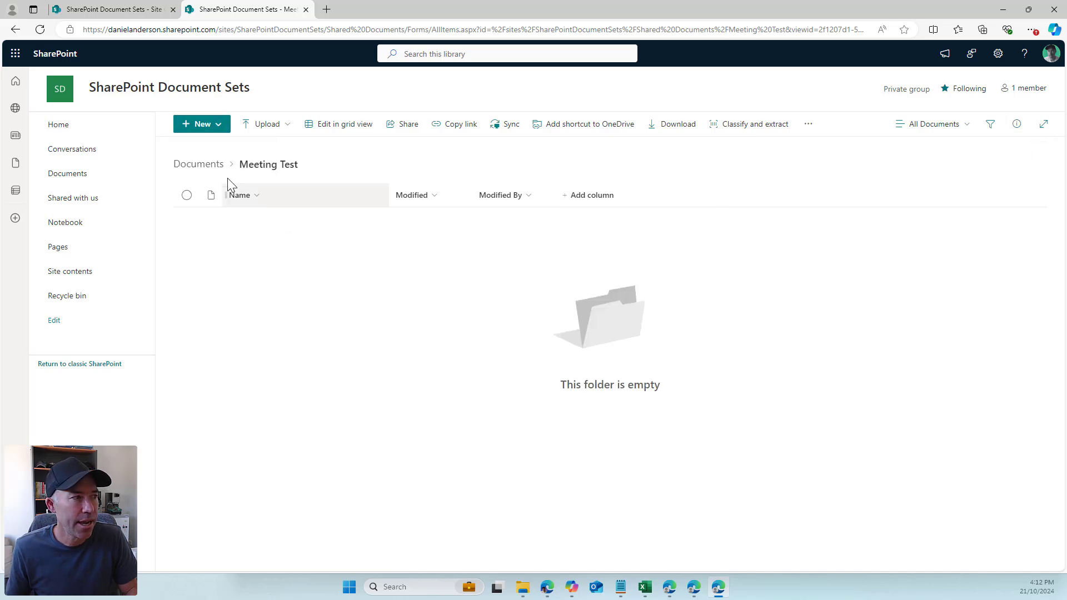
Upload QT 3001 Design Estimates.xlsx, Employment Offer Letter.docx, Proposal Template.pptx and Parts Requests September.xlsx from File Explorer into Meeting Test
{"action": "left_click", "coordinate": [198, 163]}
{"action": "left_click", "coordinate": [256, 220]}
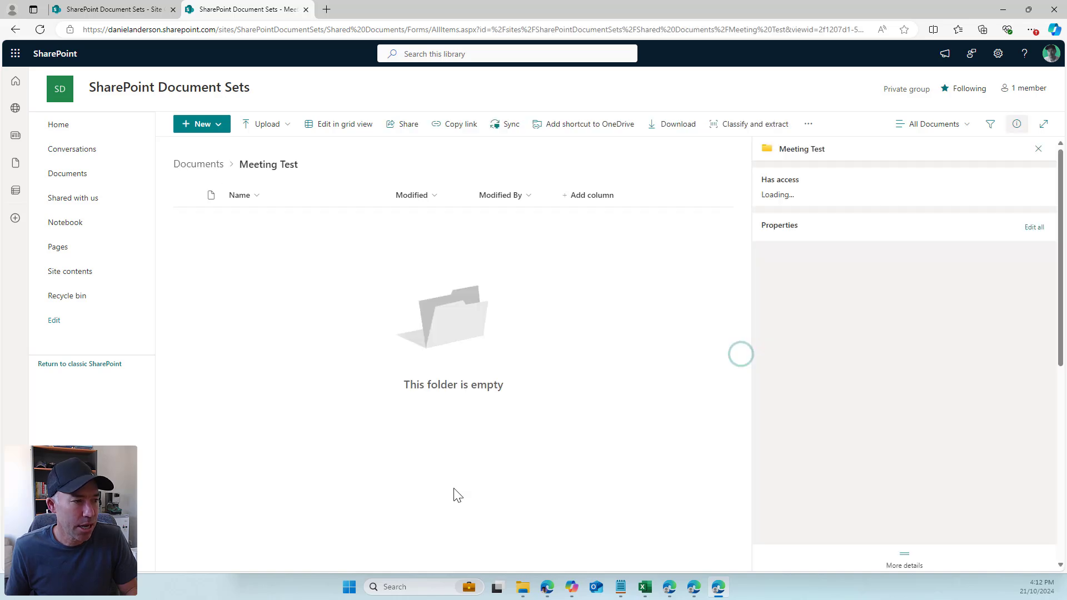
{"action": "left_click", "coordinate": [522, 586]}
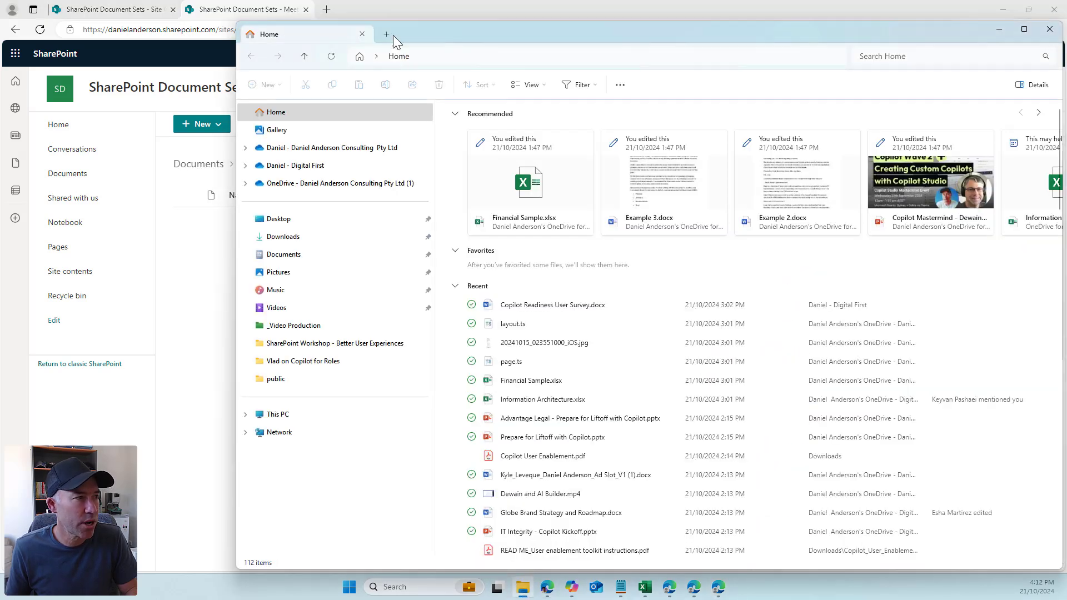
{"action": "left_click_drag", "start_coordinate": [392, 35], "coordinate": [1066, 35]}
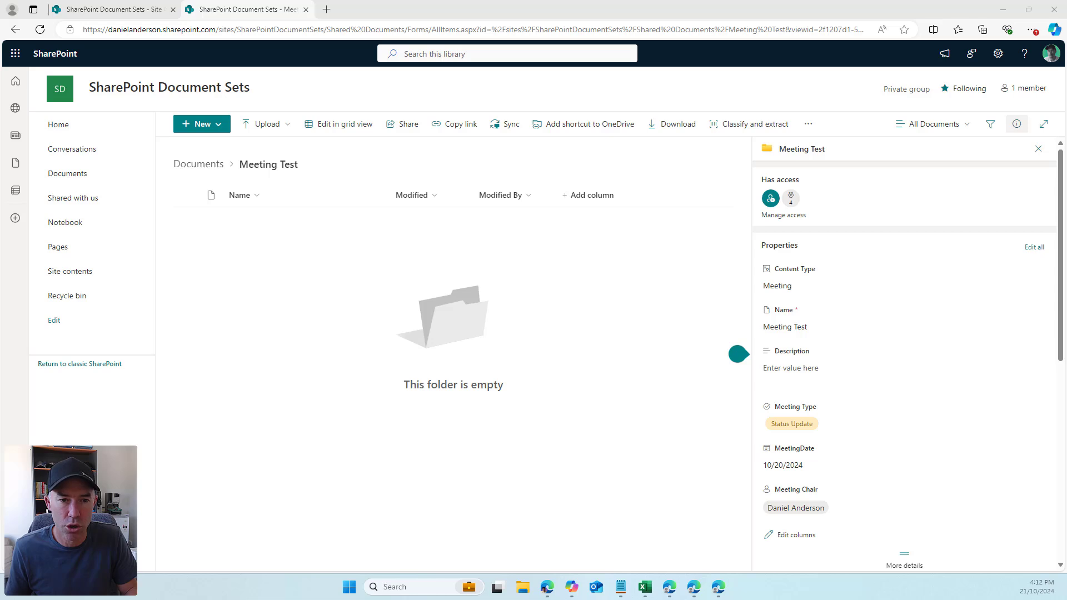
{"action": "left_click", "coordinate": [738, 354]}
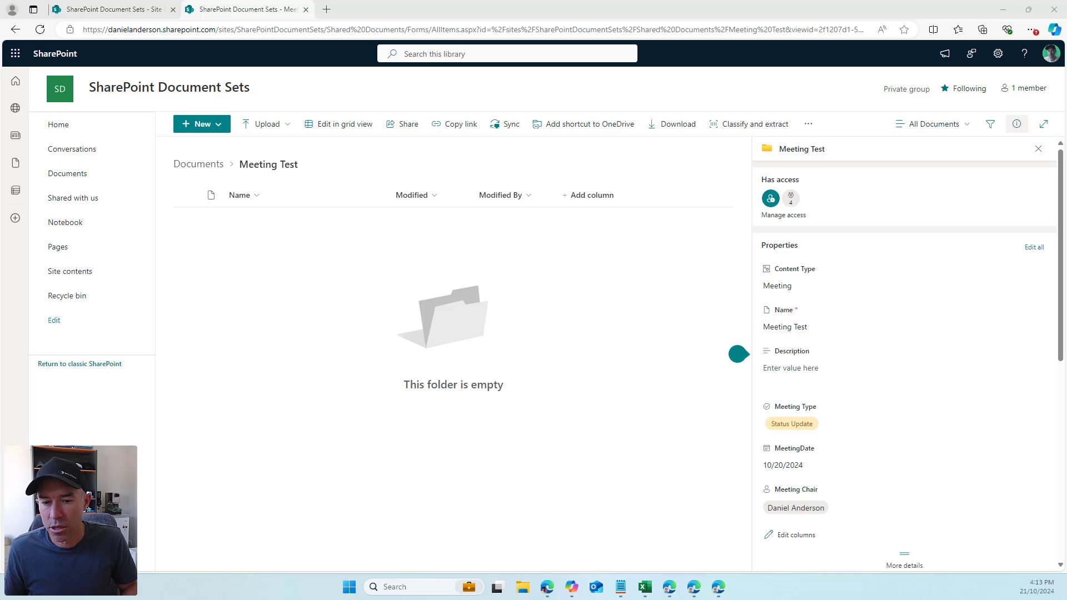
{"action": "left_click_drag", "start_coordinate": [847, 436], "coordinate": [448, 410]}
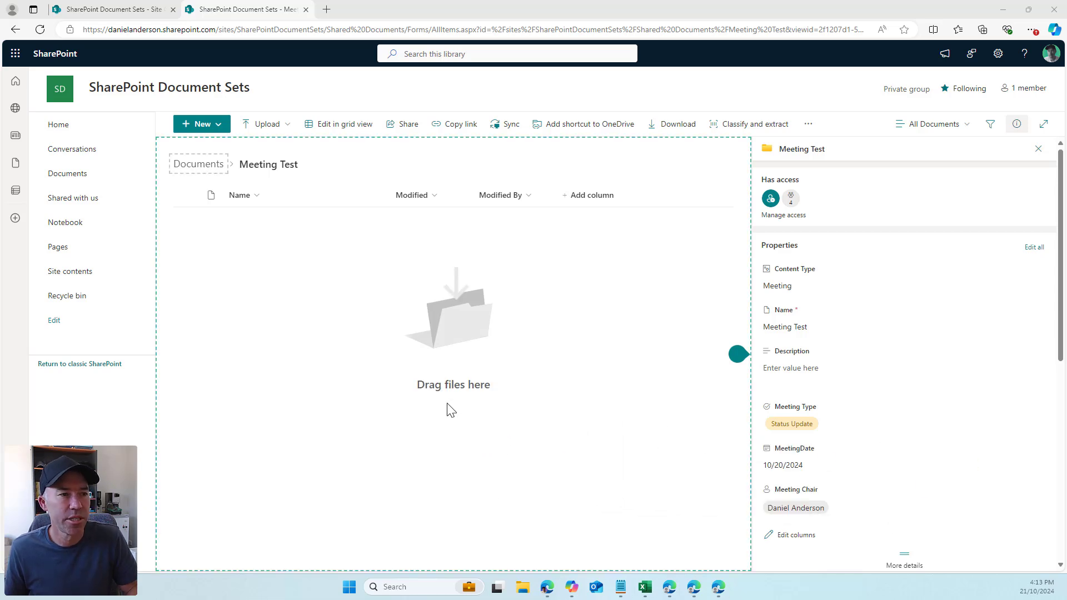
{"action": "left_click", "coordinate": [1038, 148]}
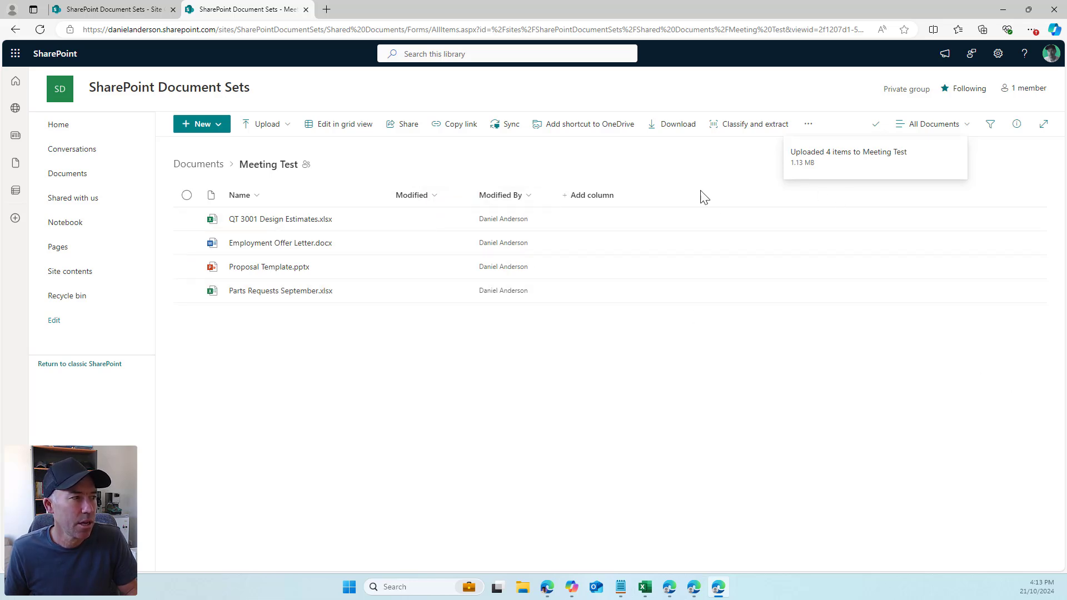
Show the Content Type column in the document view of Meeting Test
{"action": "left_click", "coordinate": [605, 195]}
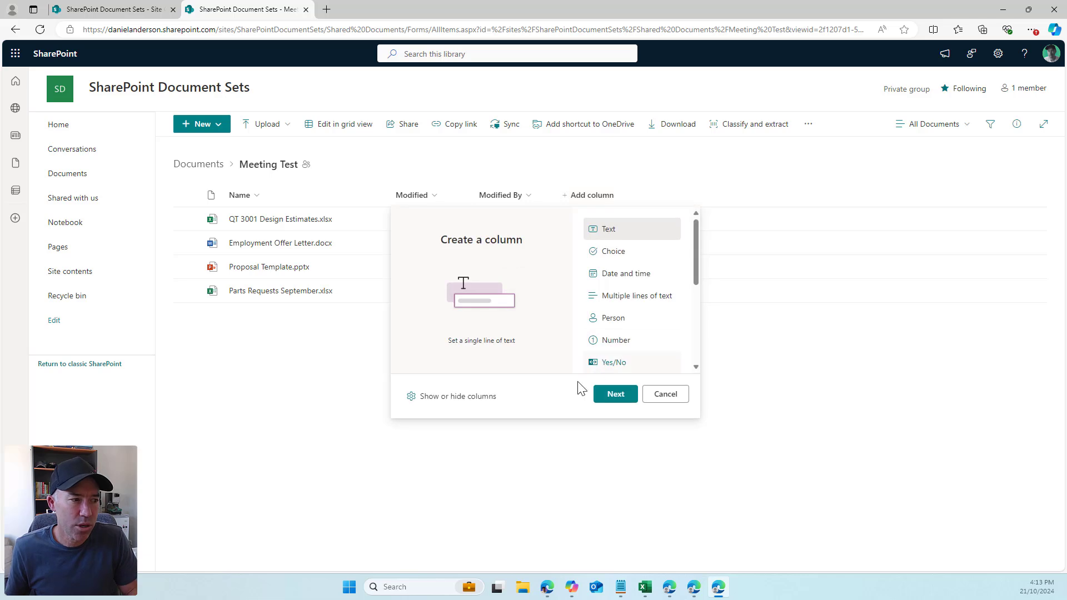
{"action": "left_click", "coordinate": [468, 399]}
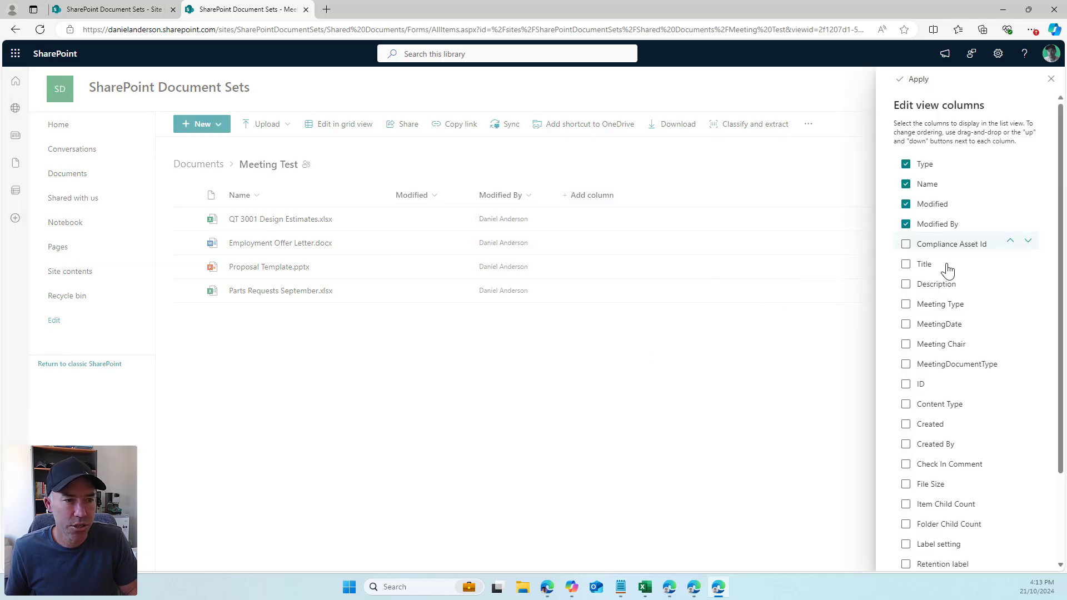
{"action": "scroll", "coordinate": [959, 320], "scroll_direction": "down", "scroll_amount": 2}
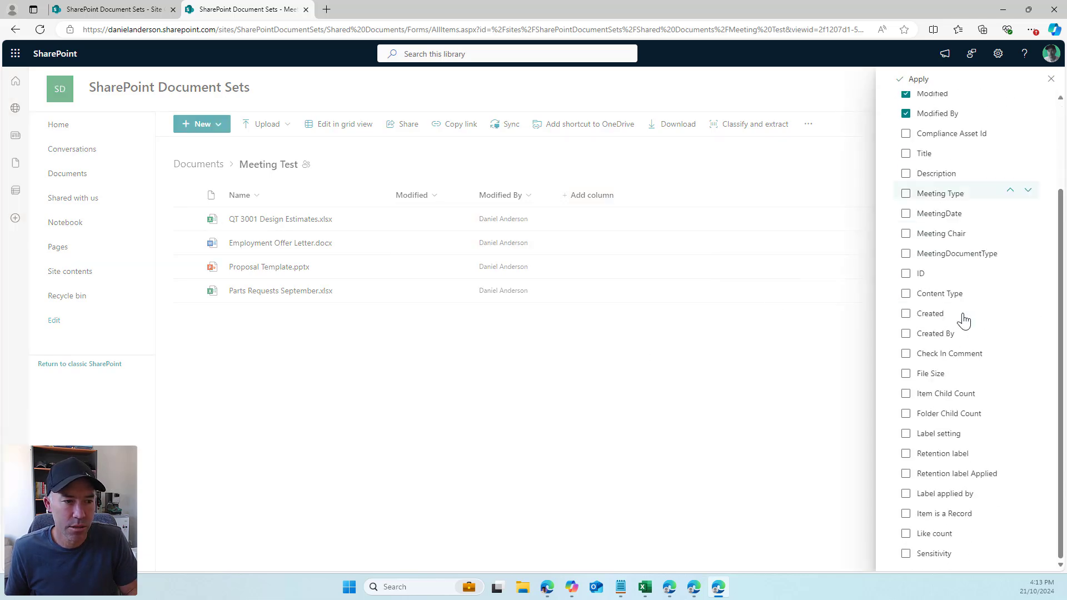
{"action": "left_click", "coordinate": [904, 294]}
{"action": "left_click", "coordinate": [912, 80]}
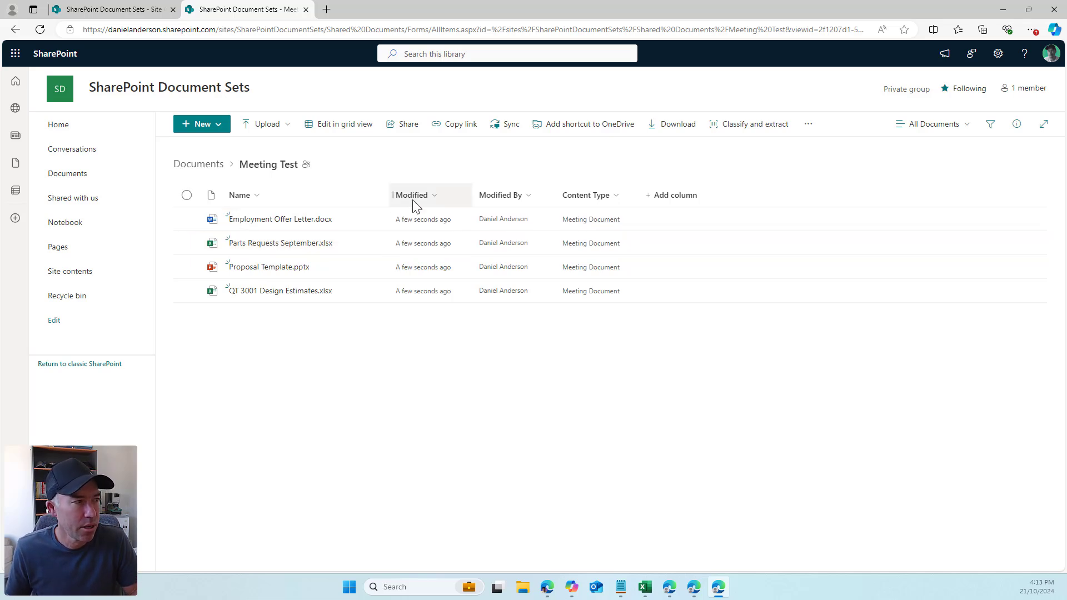
At the root of the Documents library, hide Modified, Modified By and Content Type, and show Meeting Type, MeetingDate and Meeting Chair
{"action": "left_click", "coordinate": [177, 164]}
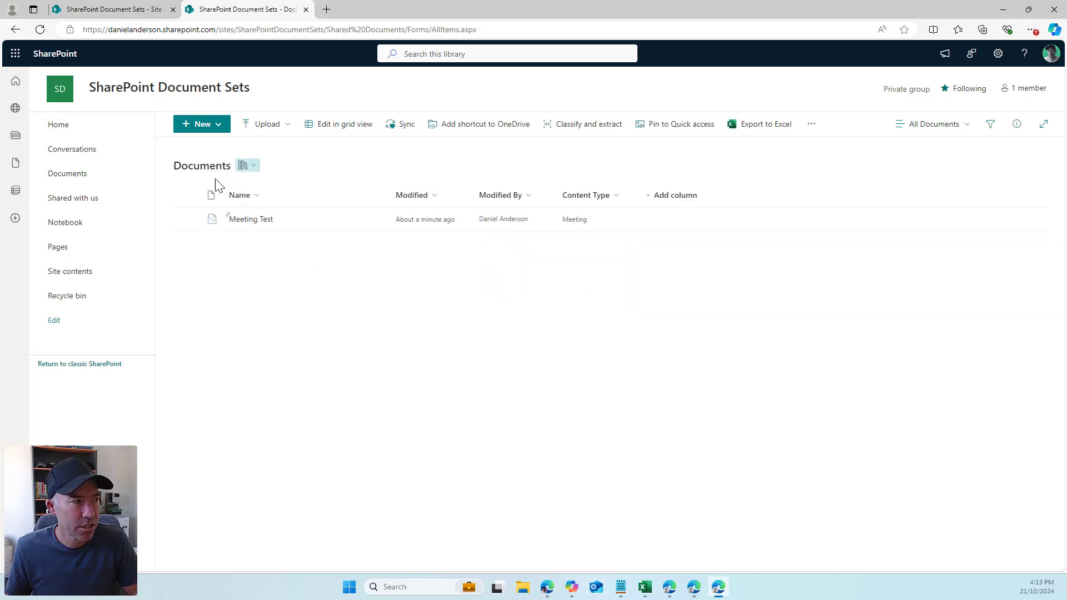
{"action": "left_click", "coordinate": [668, 205]}
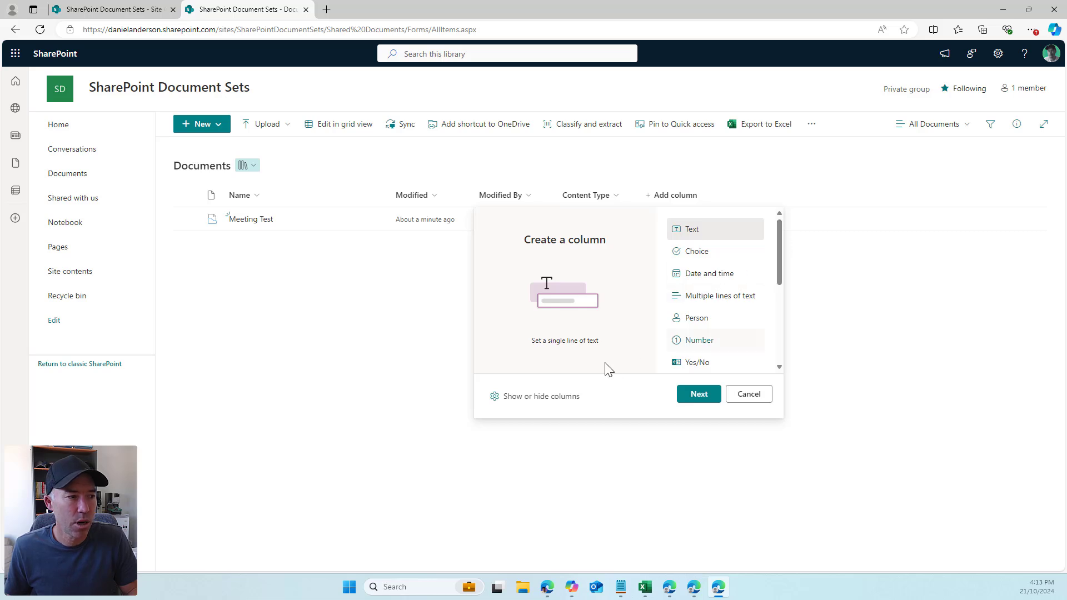
{"action": "left_click", "coordinate": [541, 395]}
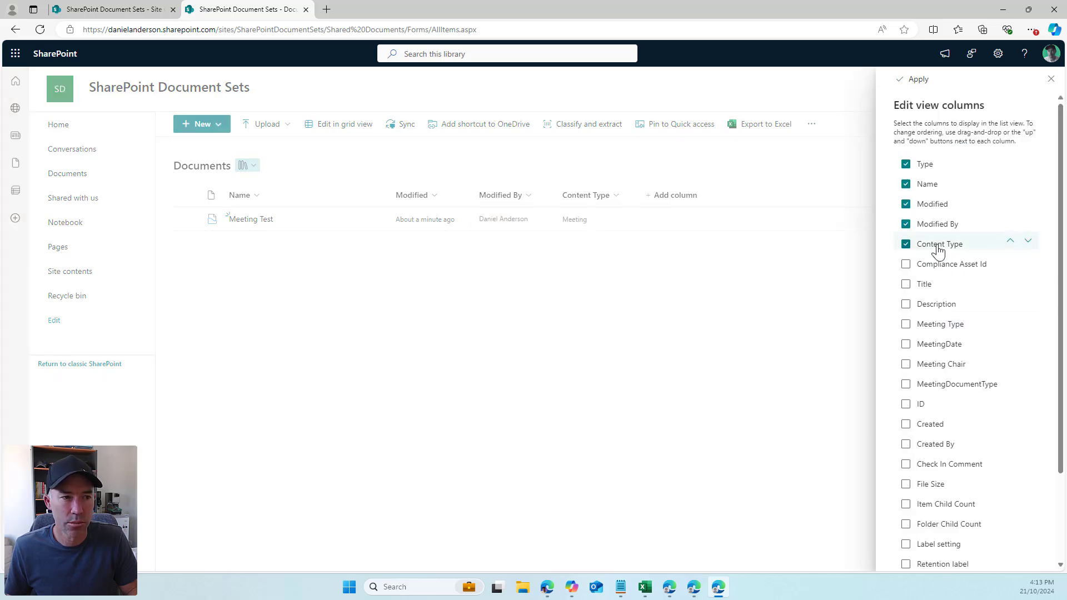
{"action": "left_click", "coordinate": [906, 224]}
{"action": "left_click", "coordinate": [906, 204]}
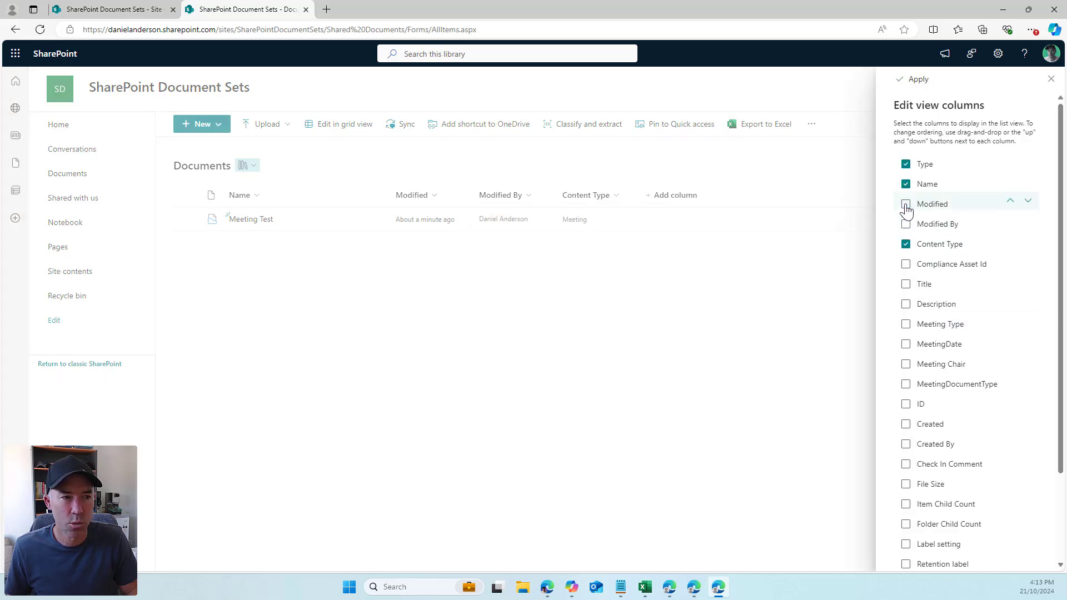
{"action": "left_click", "coordinate": [905, 246]}
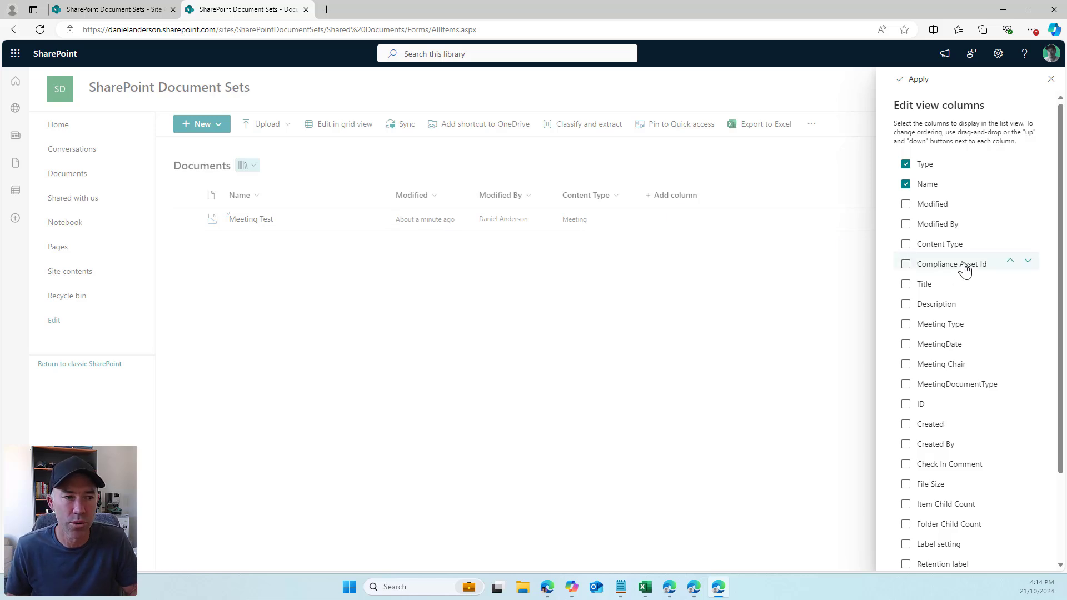
{"action": "left_click", "coordinate": [906, 346]}
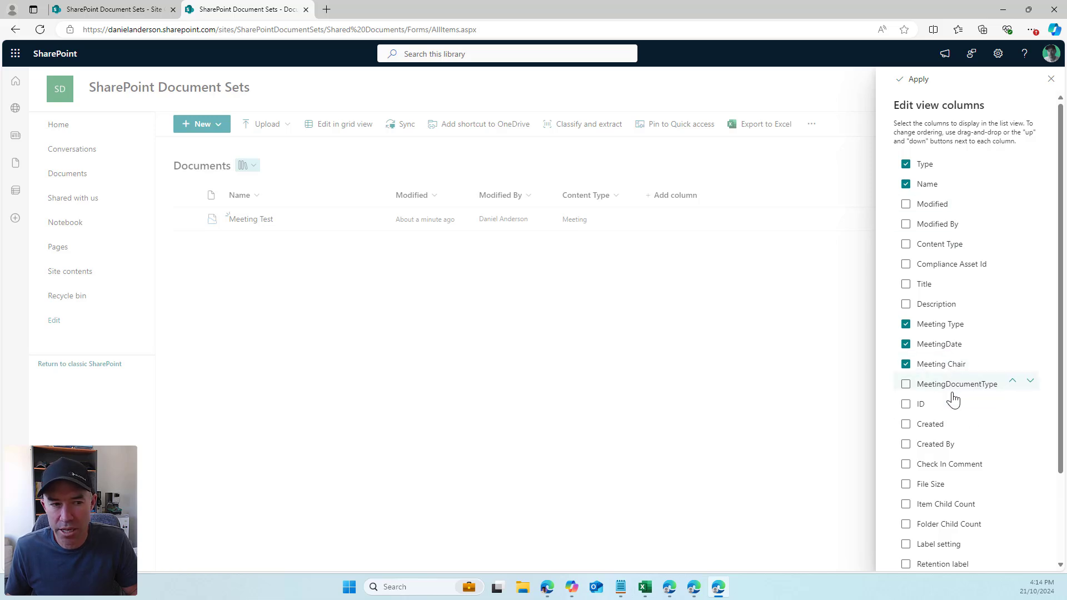
{"action": "left_click", "coordinate": [917, 80]}
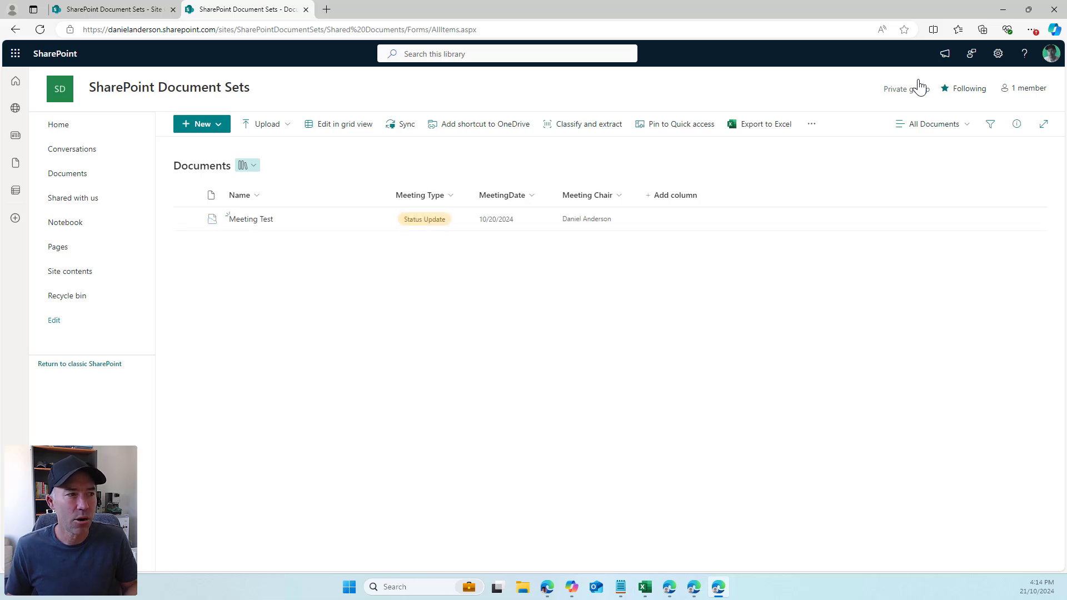
Turn on profile photos for the Meeting Chair column and widen the Meeting Type and MeetingDate columns
{"action": "left_click", "coordinate": [620, 195]}
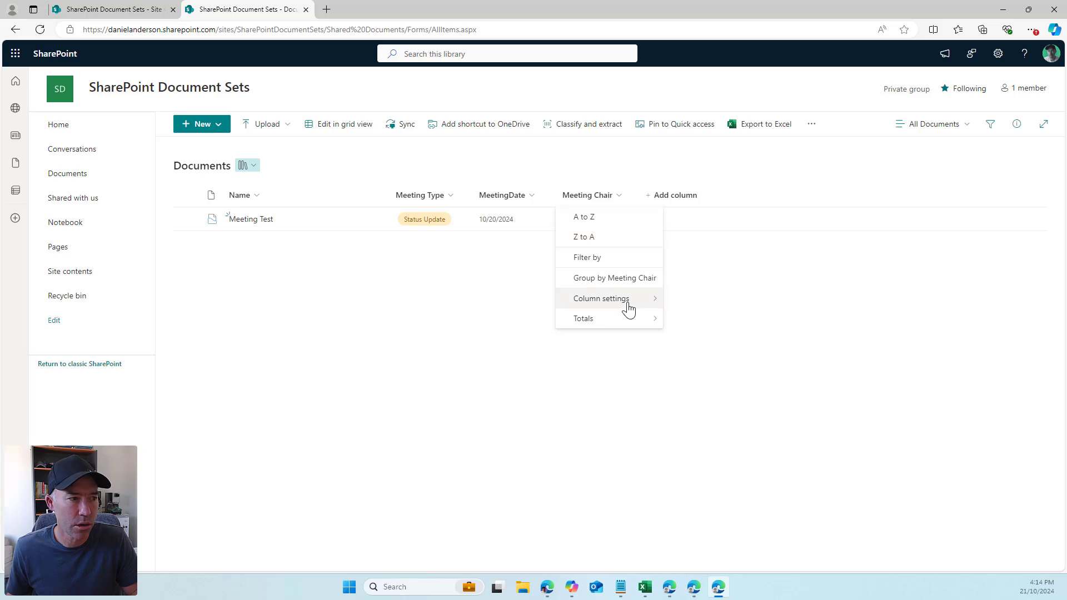
{"action": "mouse_move", "coordinate": [653, 303]}
{"action": "left_click", "coordinate": [697, 301]}
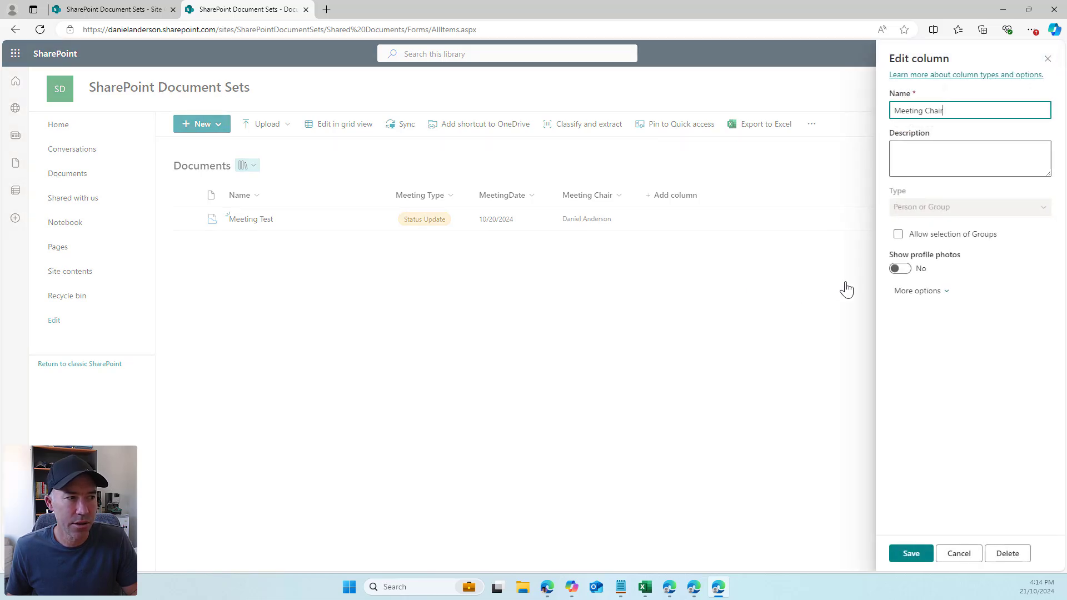
{"action": "left_click", "coordinate": [903, 271]}
{"action": "left_click", "coordinate": [917, 553]}
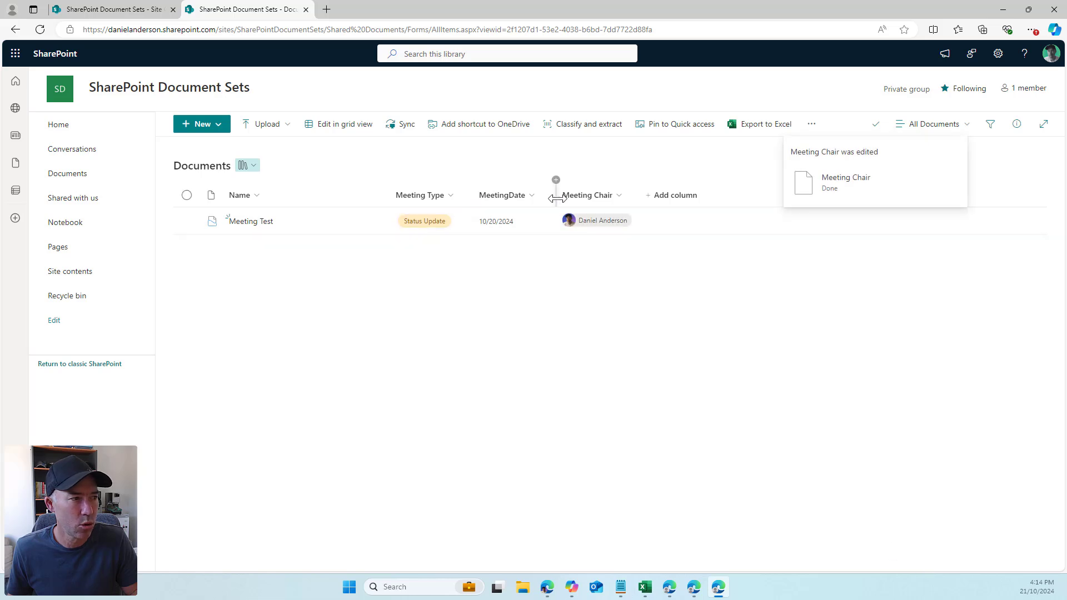
{"action": "mouse_move", "coordinate": [490, 206]}
{"action": "left_mouse_down"}
{"action": "mouse_move", "coordinate": [522, 202]}
{"action": "mouse_move", "coordinate": [511, 205]}
{"action": "left_mouse_up"}
Set the site's regional settings to time zone (UTC+10:00) Canberra, Melbourne, Sydney and locale English (Australia)
{"action": "left_click", "coordinate": [998, 53]}
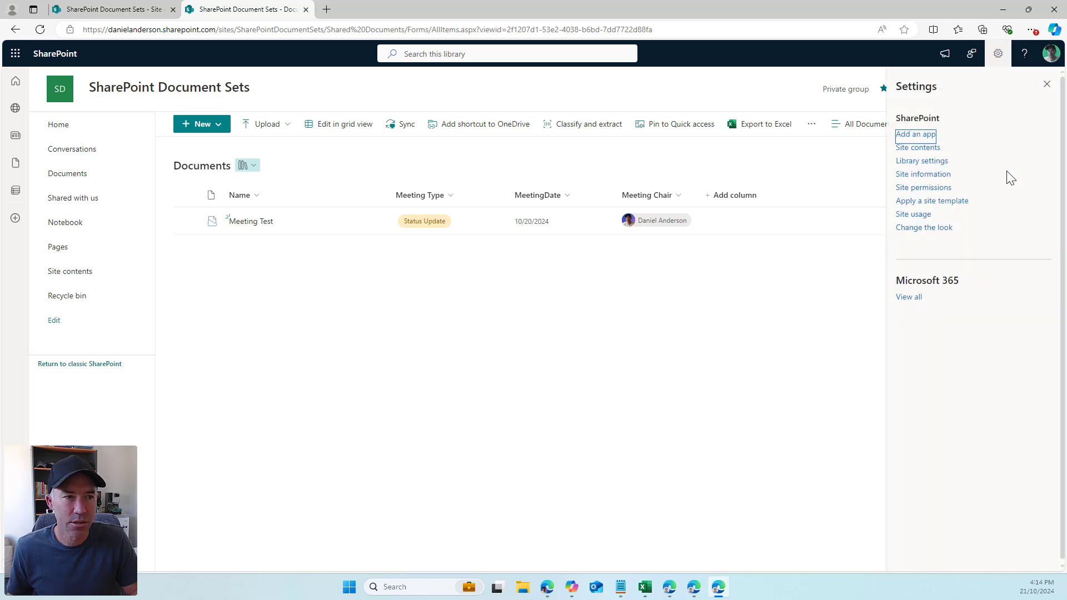
{"action": "left_click", "coordinate": [923, 175]}
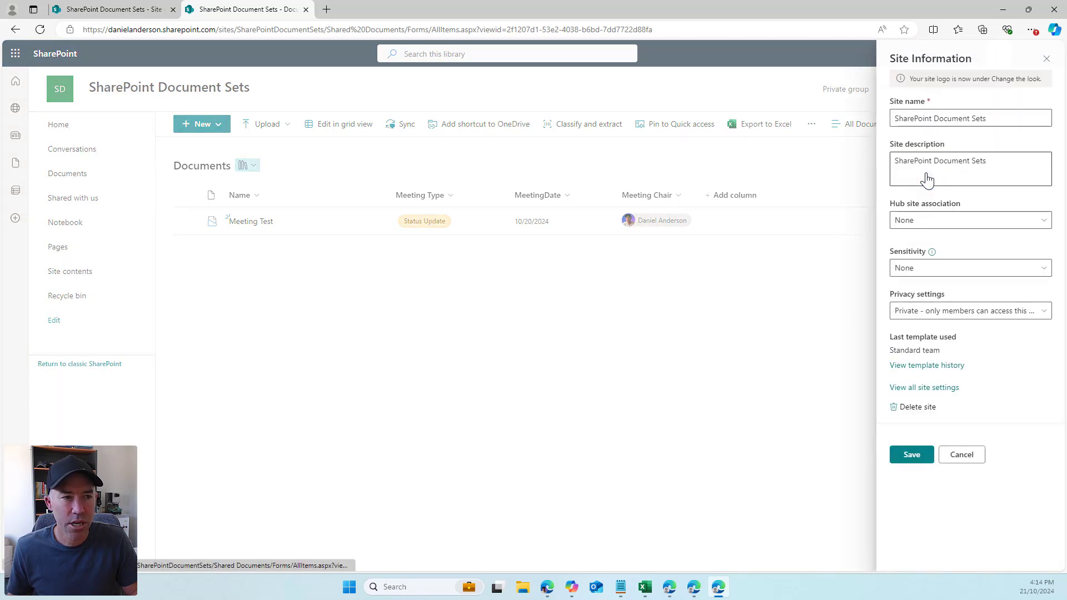
{"action": "left_click", "coordinate": [933, 389]}
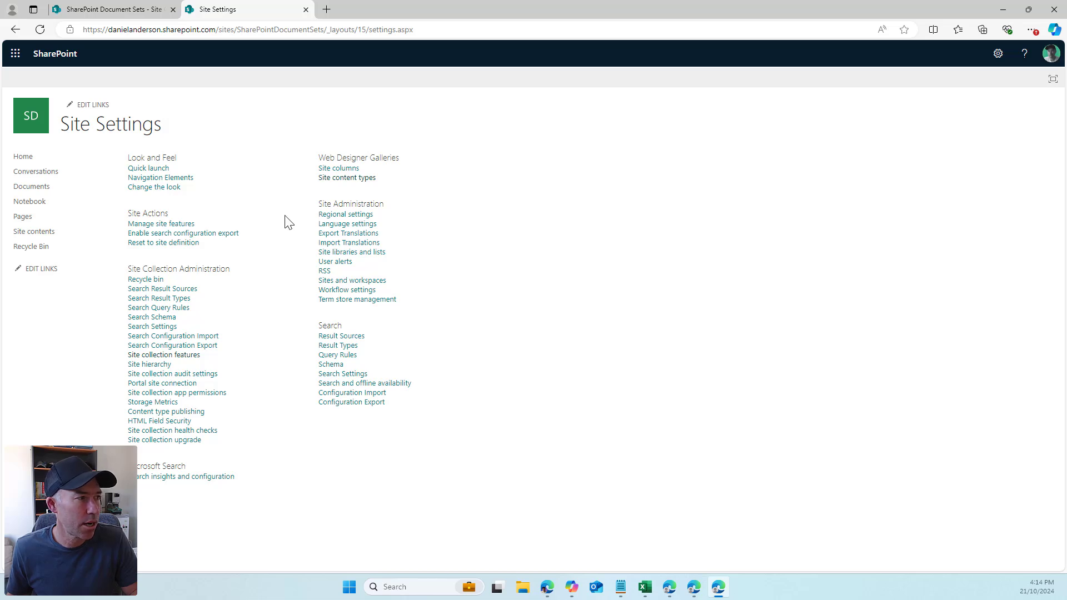
{"action": "left_click", "coordinate": [336, 216]}
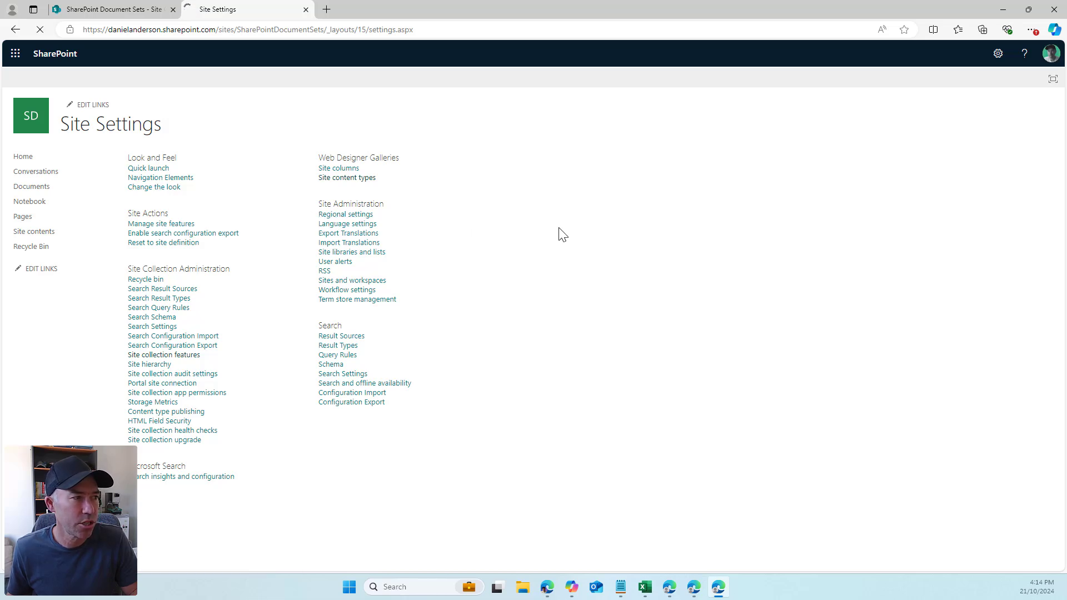
{"action": "left_click", "coordinate": [491, 193]}
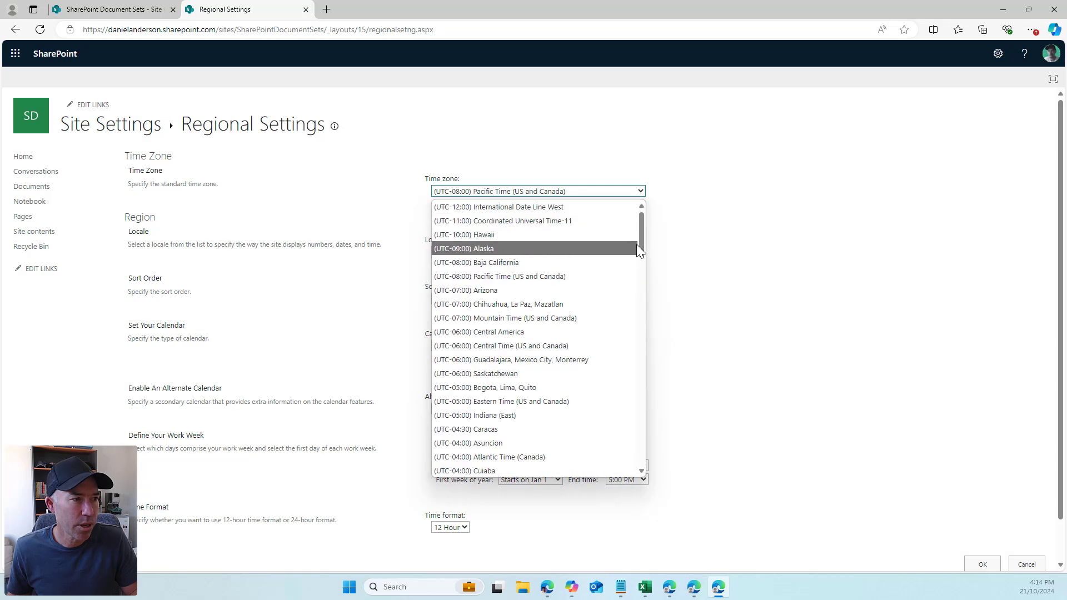
{"action": "left_click_drag", "start_coordinate": [638, 224], "coordinate": [626, 424]}
{"action": "left_click", "coordinate": [539, 273]}
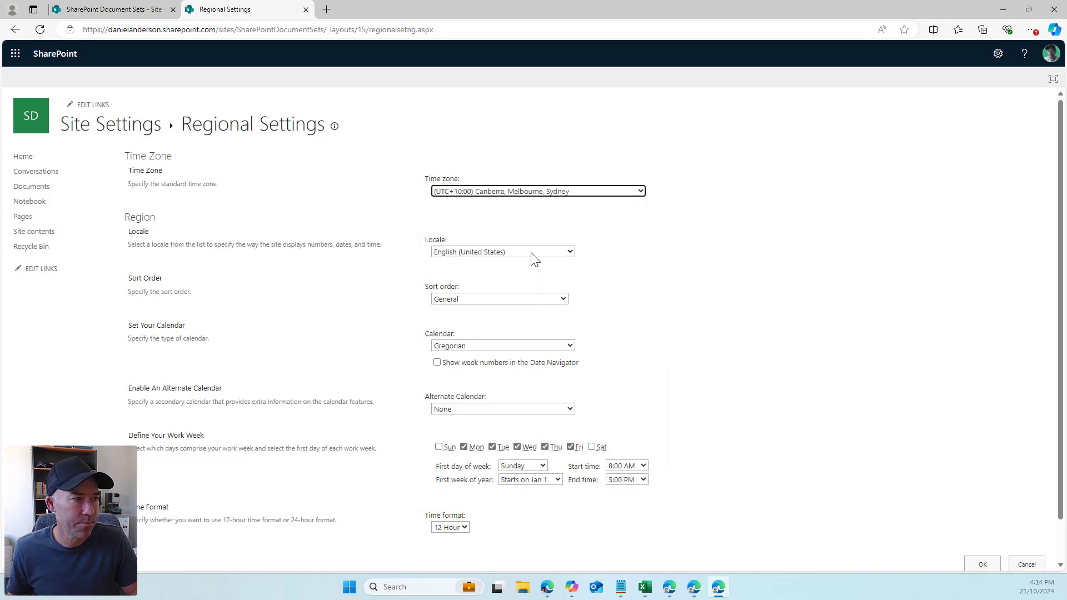
{"action": "left_click", "coordinate": [532, 253]}
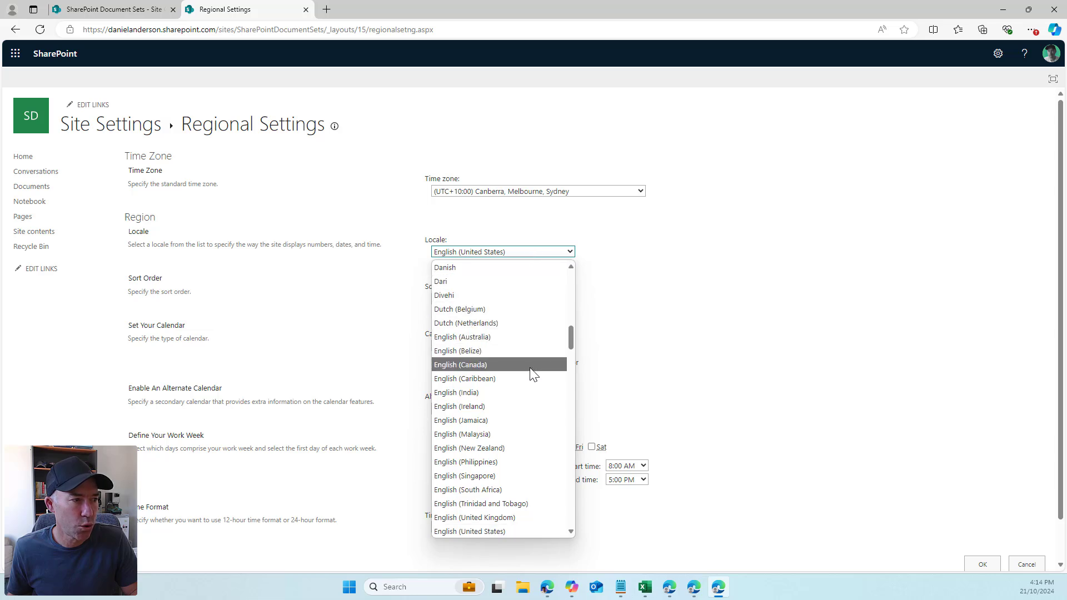
{"action": "left_click", "coordinate": [555, 337]}
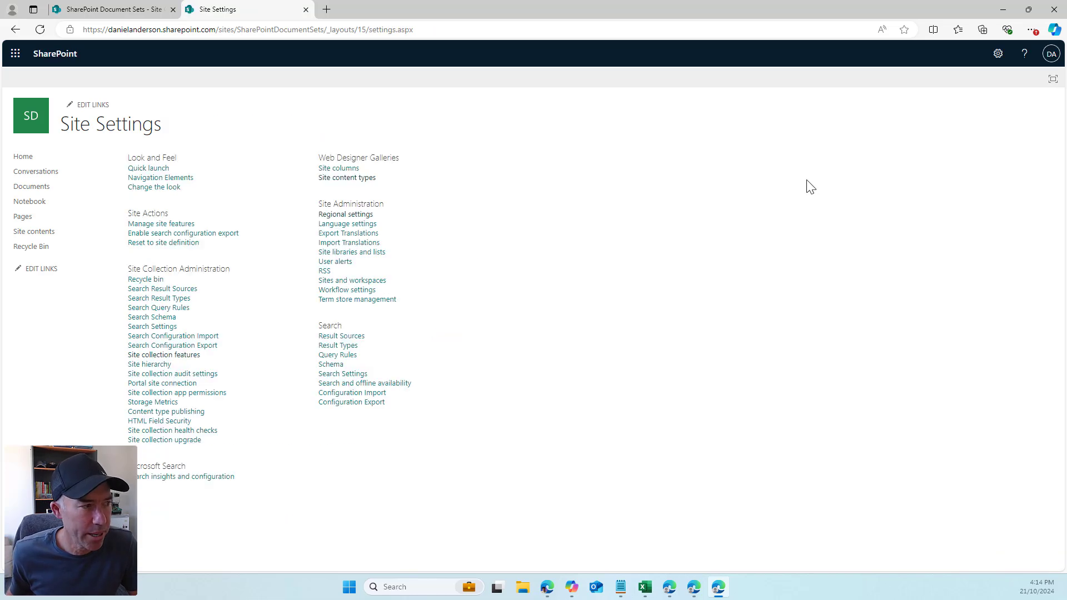
Return to the site's Documents library and open the Meeting Test document set
{"action": "left_click", "coordinate": [54, 191]}
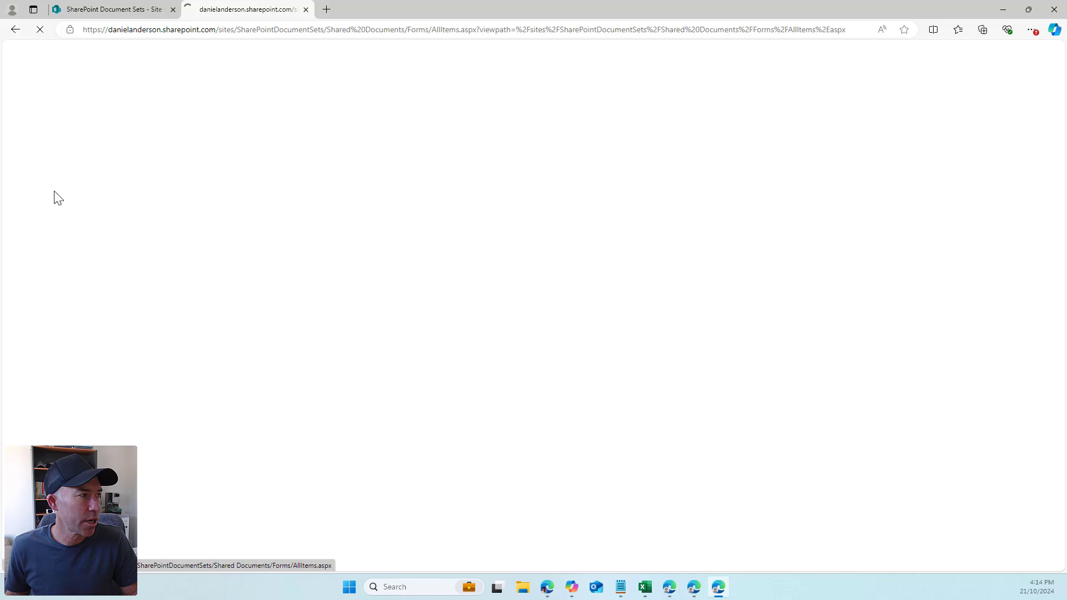
{"action": "left_click", "coordinate": [112, 14]}
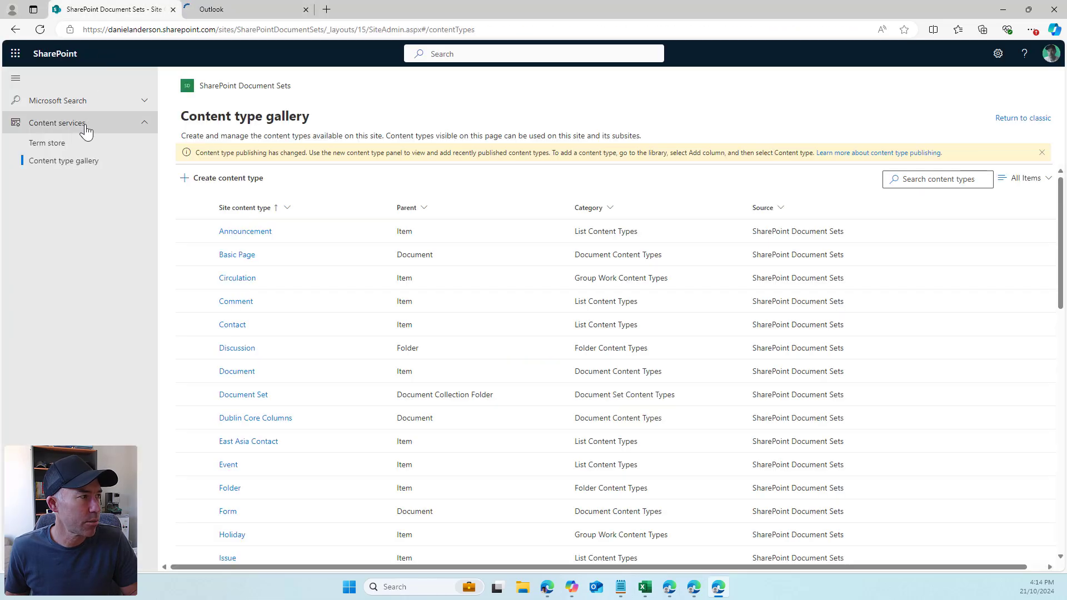
{"action": "left_click", "coordinate": [210, 84]}
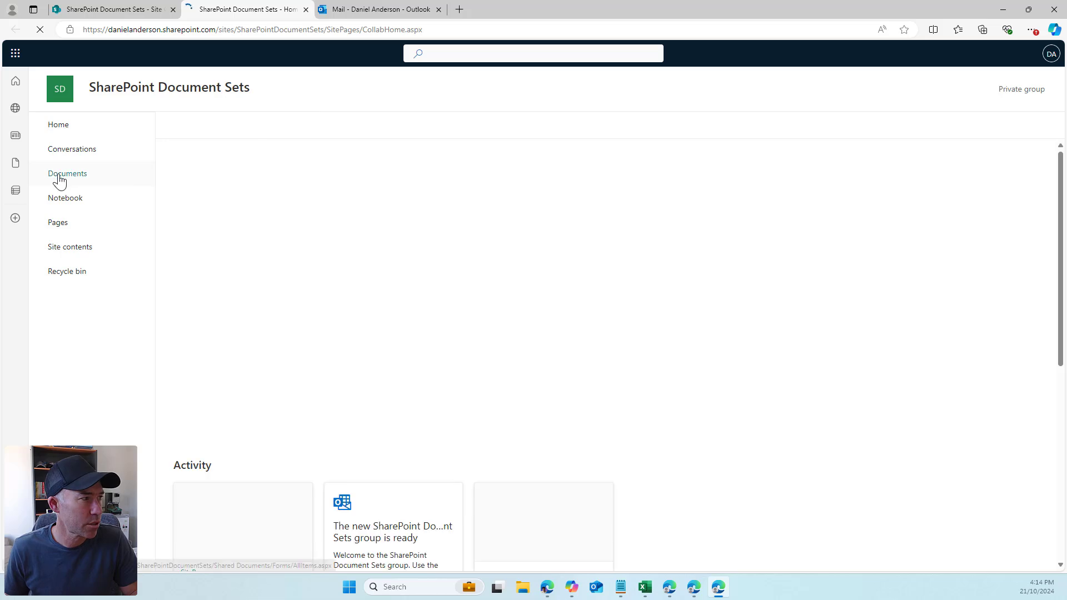
{"action": "left_click", "coordinate": [60, 181]}
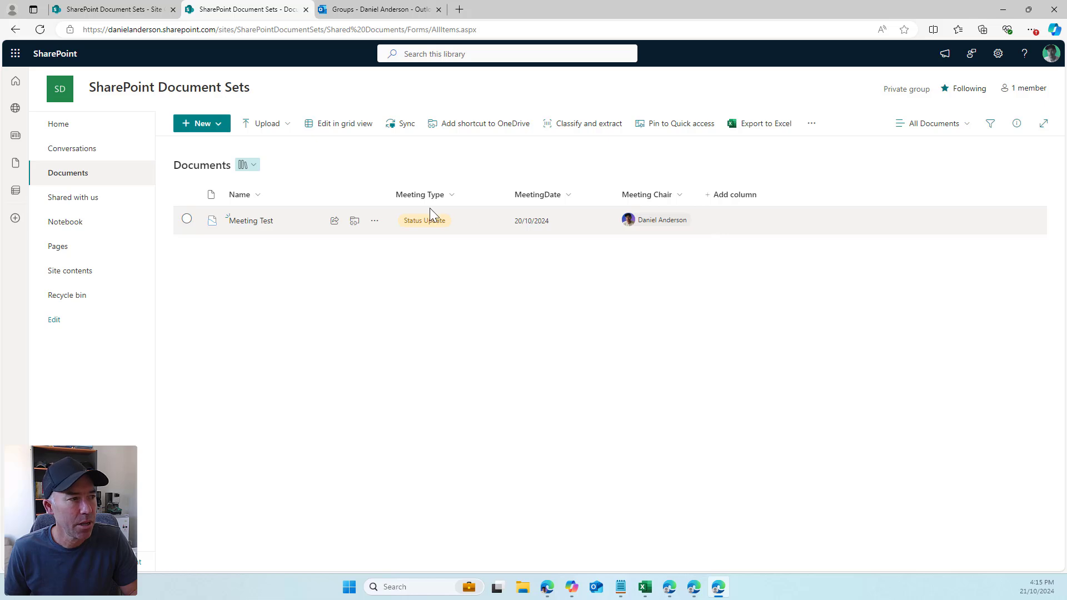
{"action": "left_click", "coordinate": [254, 221]}
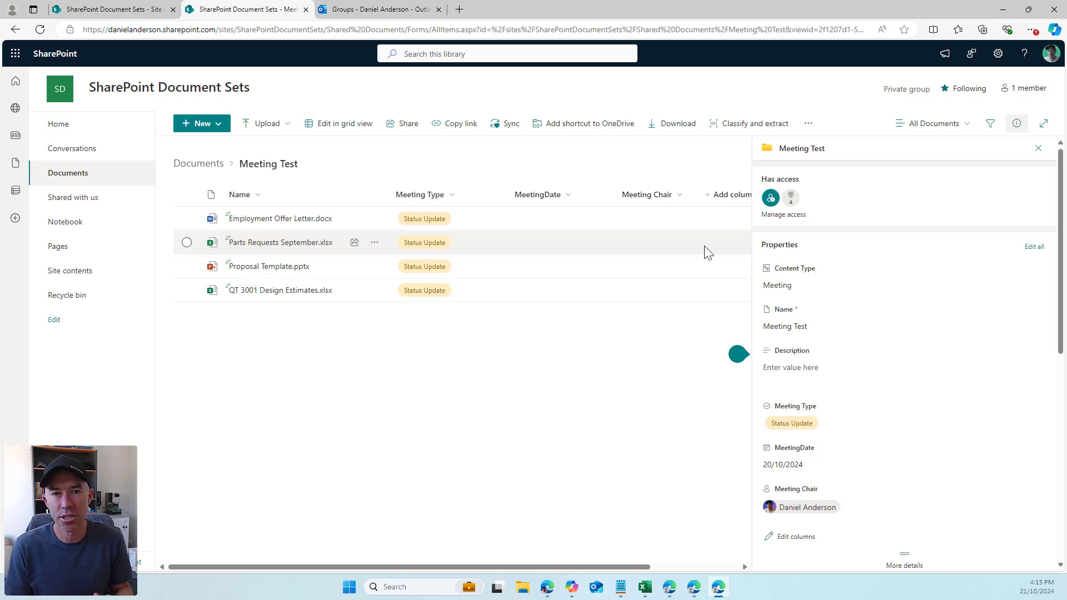
Create a public list view named Inside Document Set and close the details pane of Meeting Test
{"action": "left_click", "coordinate": [945, 126]}
{"action": "left_click", "coordinate": [937, 228]}
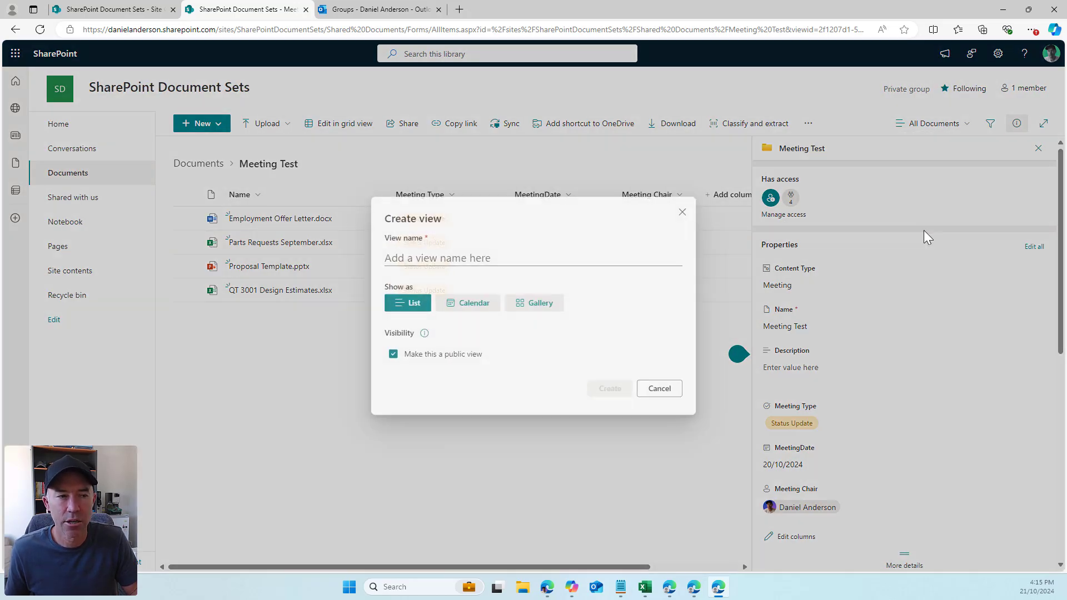
{"action": "left_click", "coordinate": [490, 258]}
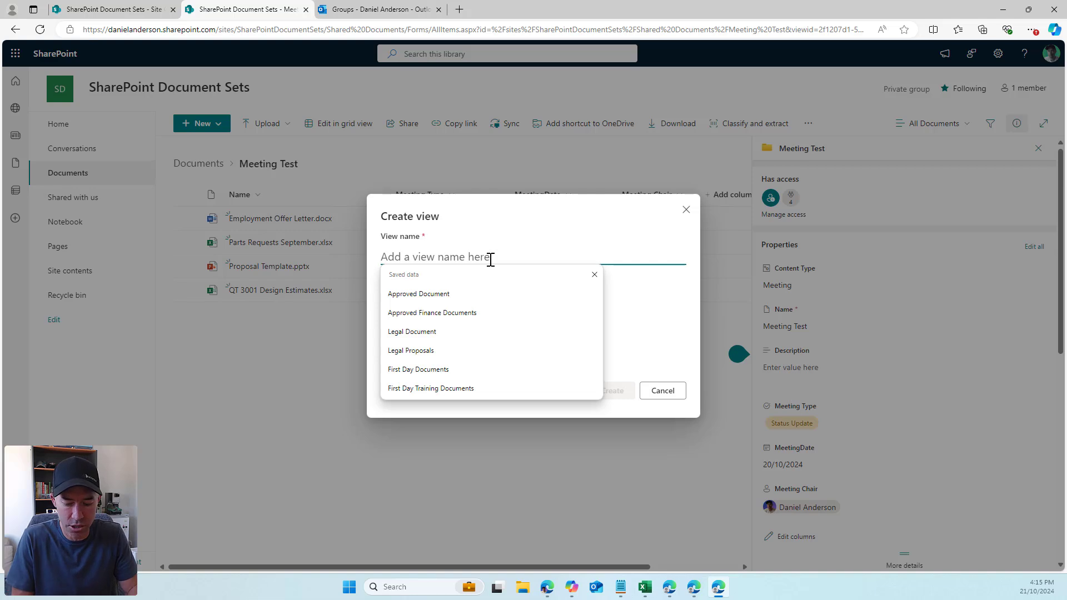
{"action": "type", "text": "Inside Document Set"}
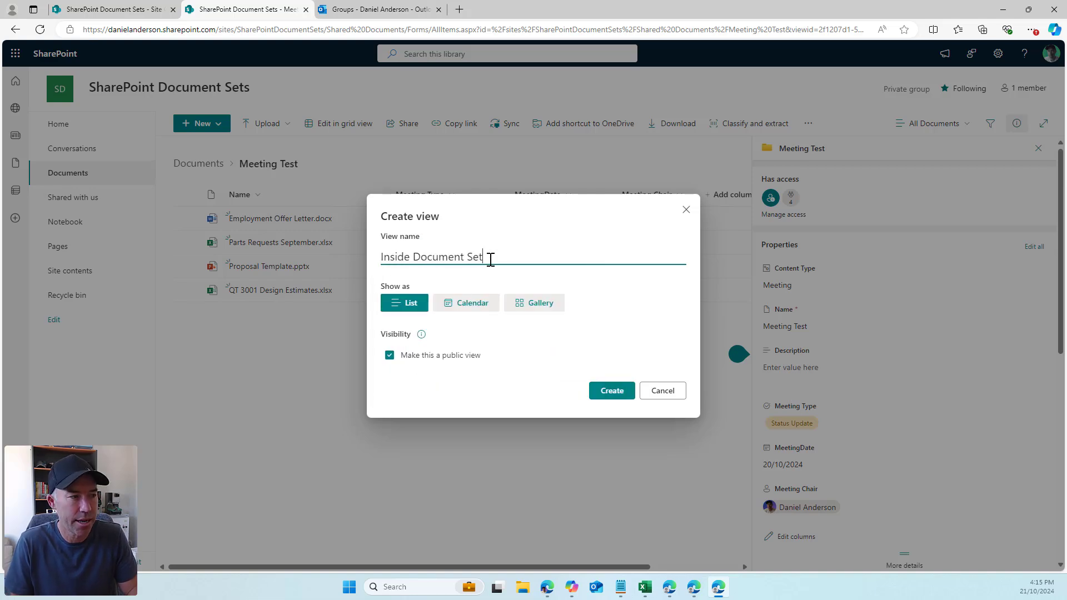
{"action": "left_click", "coordinate": [613, 394]}
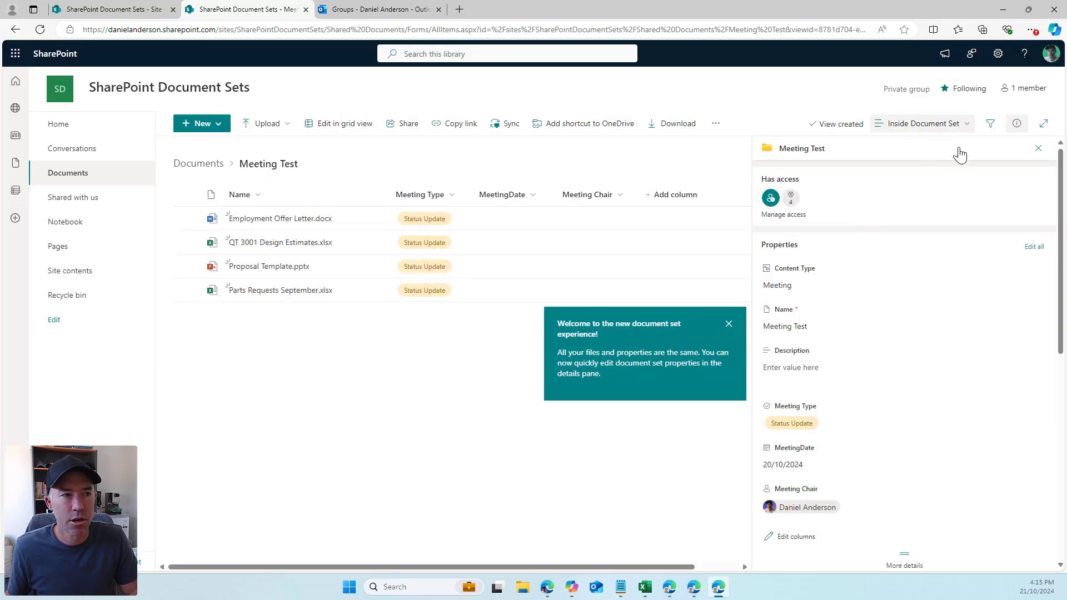
{"action": "left_click", "coordinate": [1038, 149]}
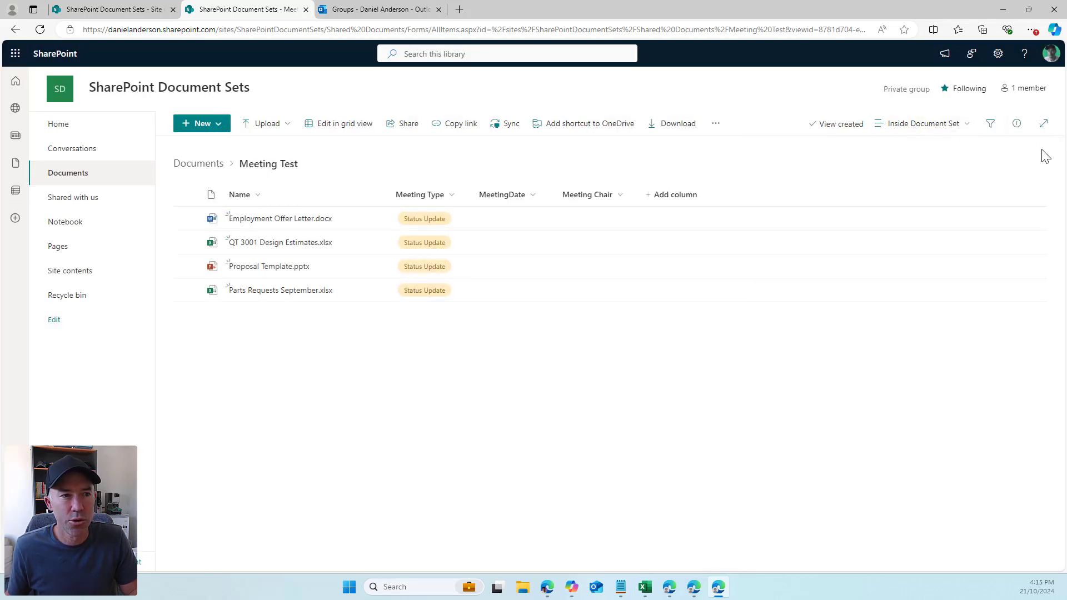
Hide the Meeting Type, MeetingDate and Meeting Chair columns in the Inside Document Set view
{"action": "left_click", "coordinate": [453, 196]}
{"action": "left_click", "coordinate": [621, 221]}
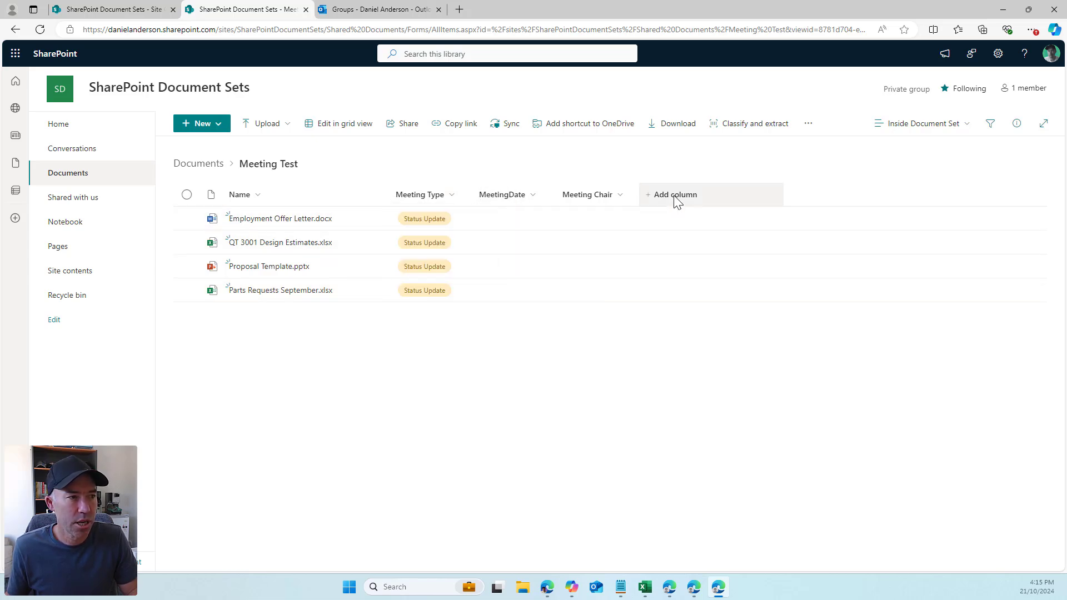
{"action": "left_click", "coordinate": [677, 200]}
{"action": "left_click", "coordinate": [573, 397]}
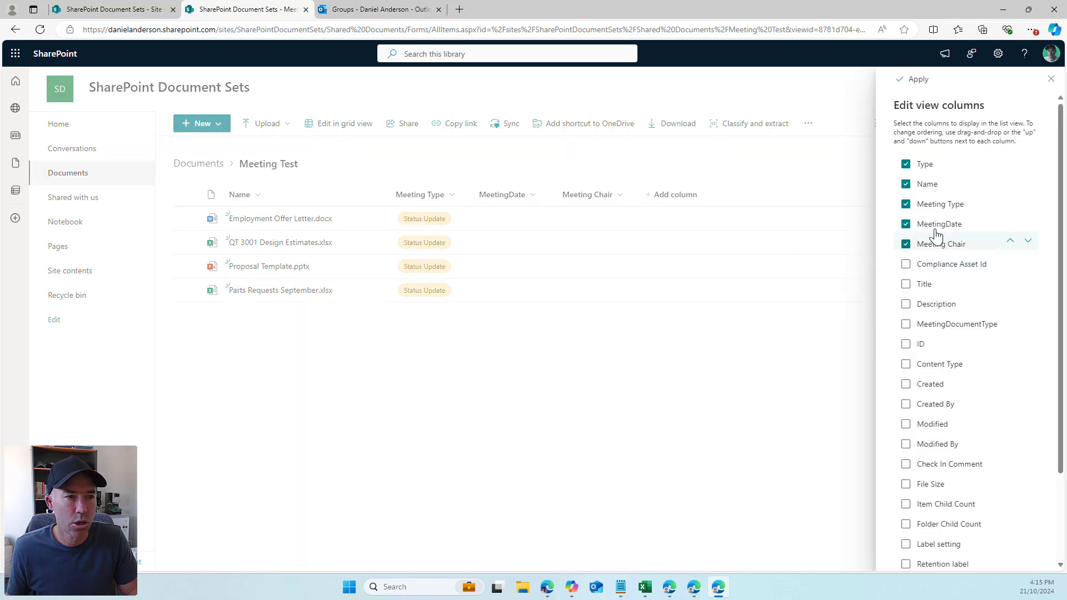
{"action": "left_click", "coordinate": [933, 204]}
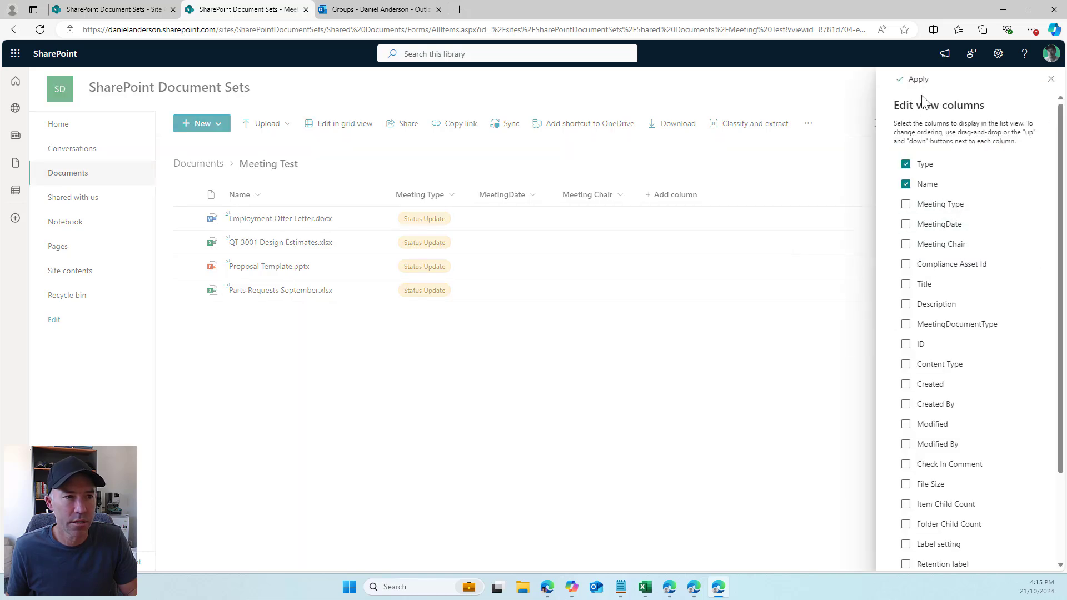
{"action": "left_click", "coordinate": [904, 80]}
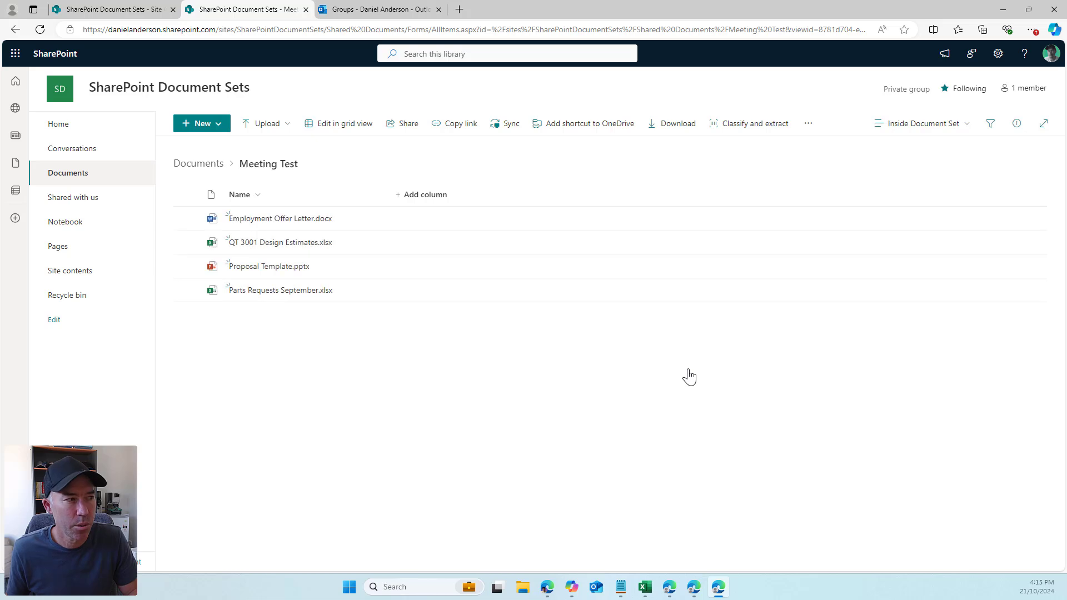
Compare the Meeting Test contents in the All Documents view and return to the Inside Document Set view
{"action": "left_click", "coordinate": [916, 129]}
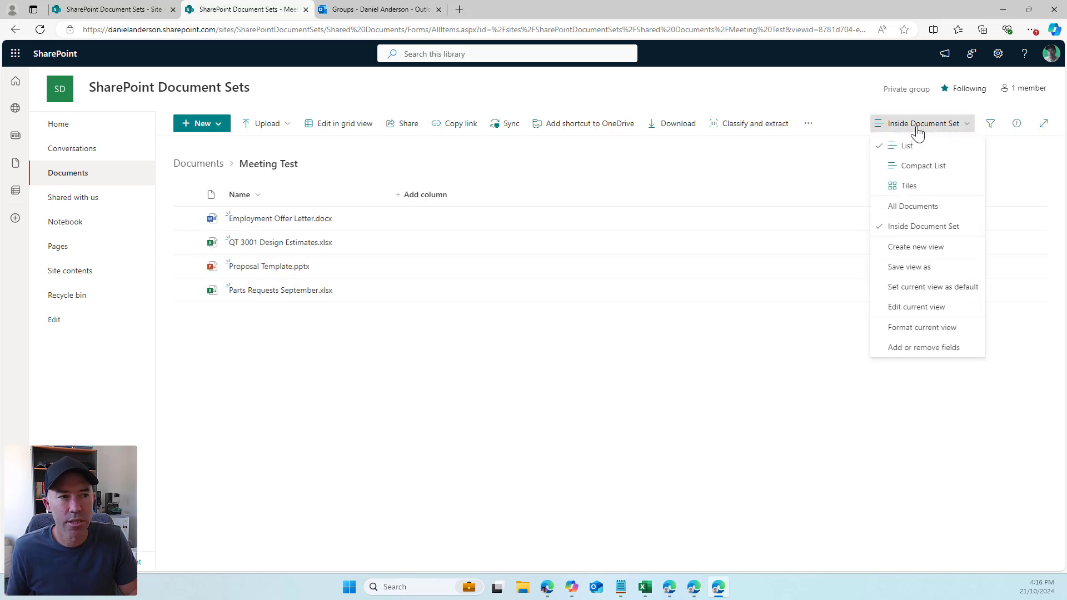
{"action": "left_click", "coordinate": [916, 207]}
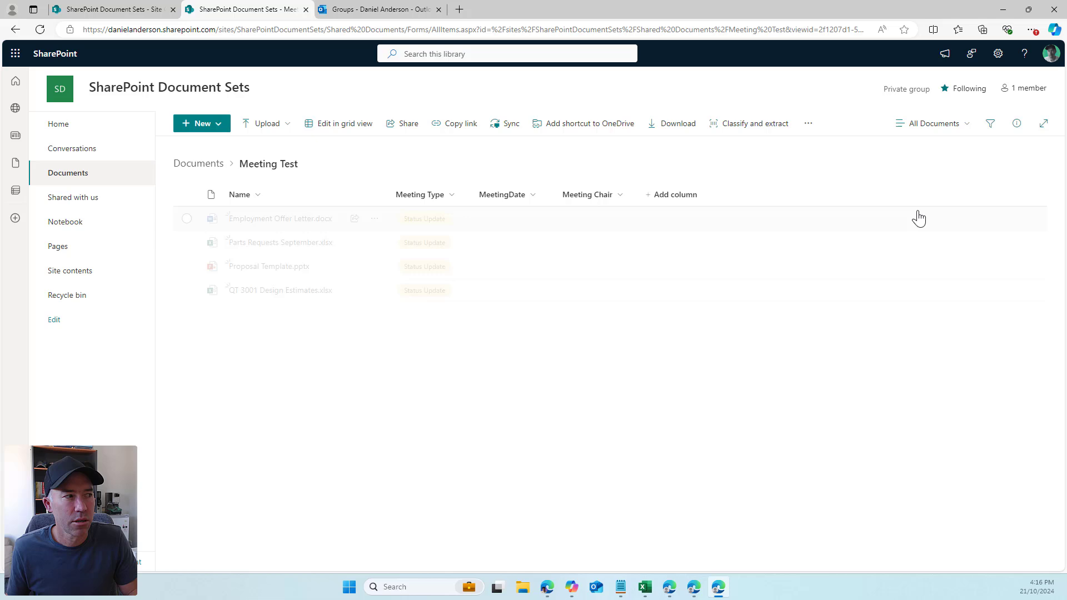
{"action": "left_click", "coordinate": [933, 135]}
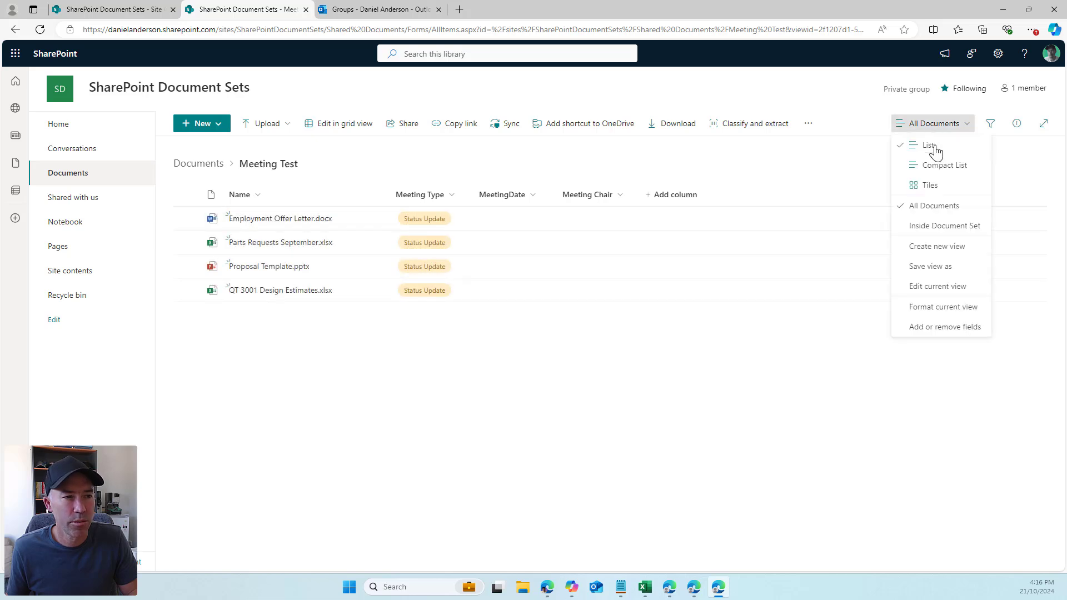
{"action": "left_click", "coordinate": [944, 226]}
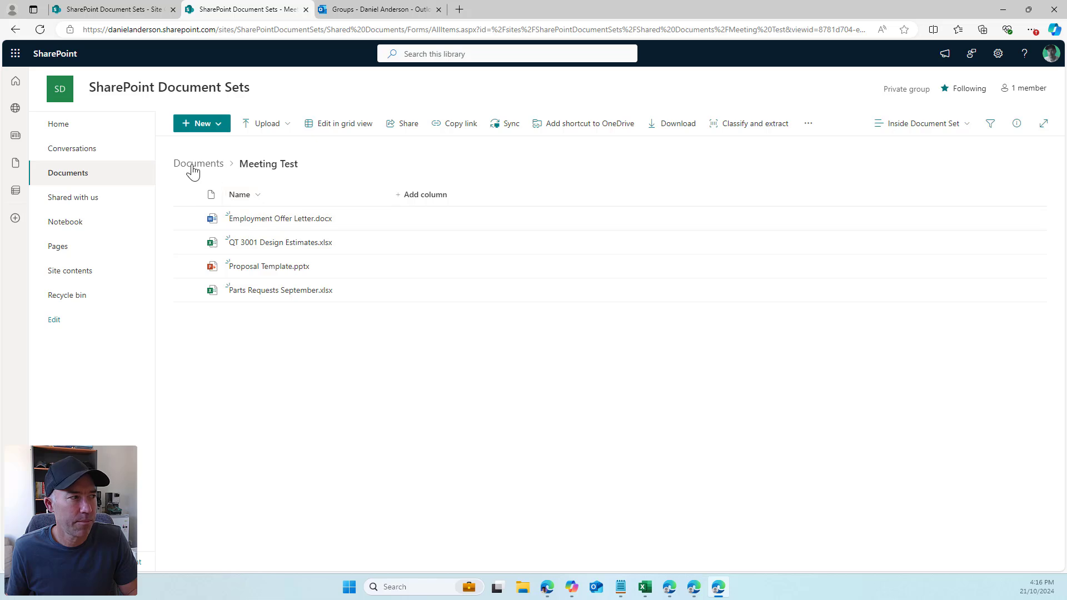
Open the Document Set settings of the Meeting content type from the Documents library's full settings
{"action": "left_click", "coordinate": [998, 53]}
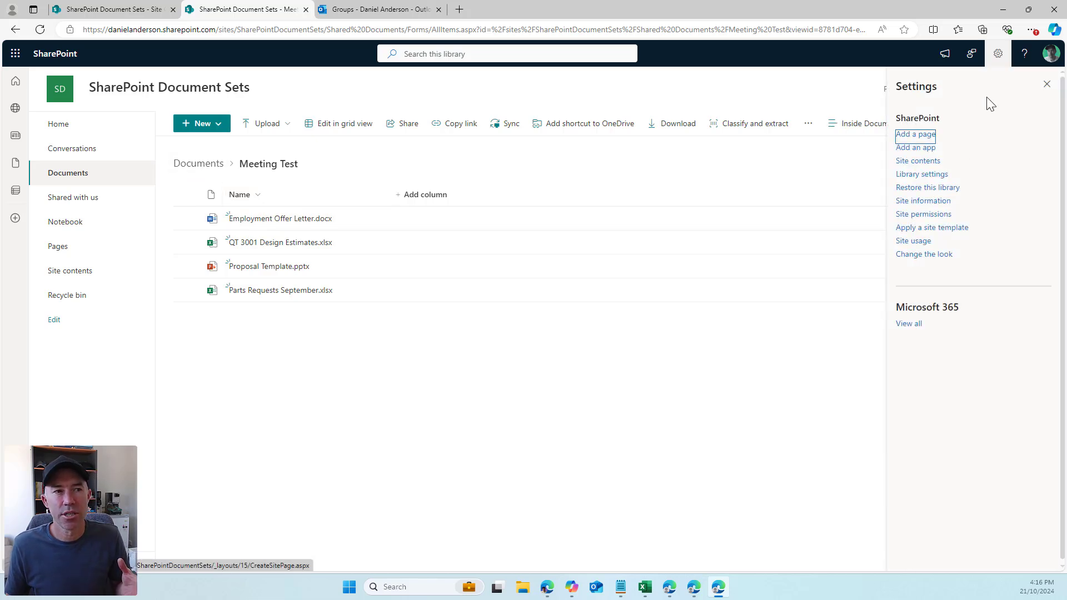
{"action": "left_click", "coordinate": [926, 175]}
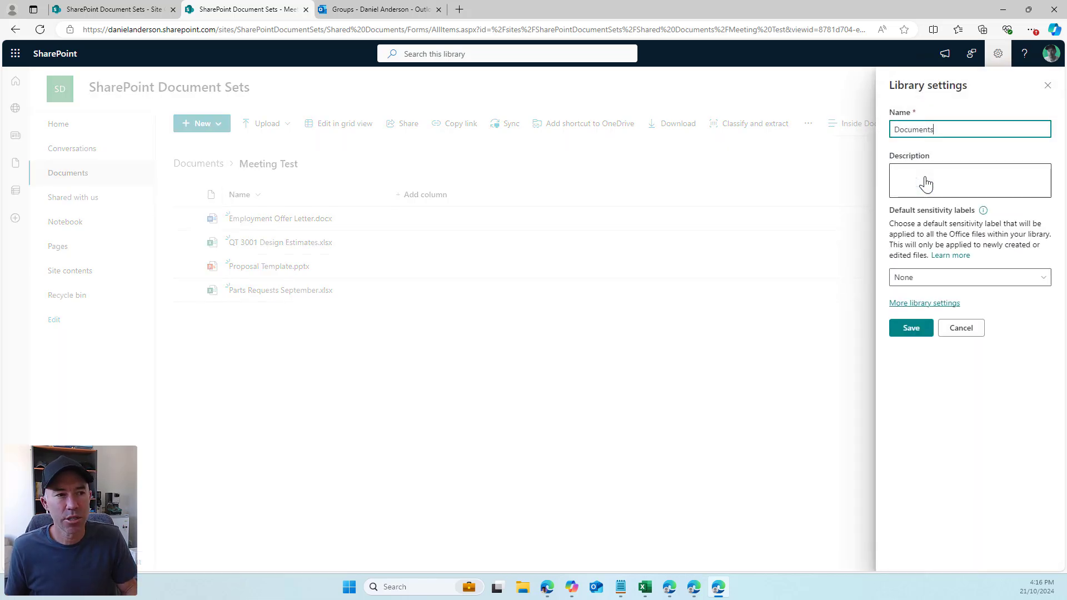
{"action": "left_click", "coordinate": [915, 306]}
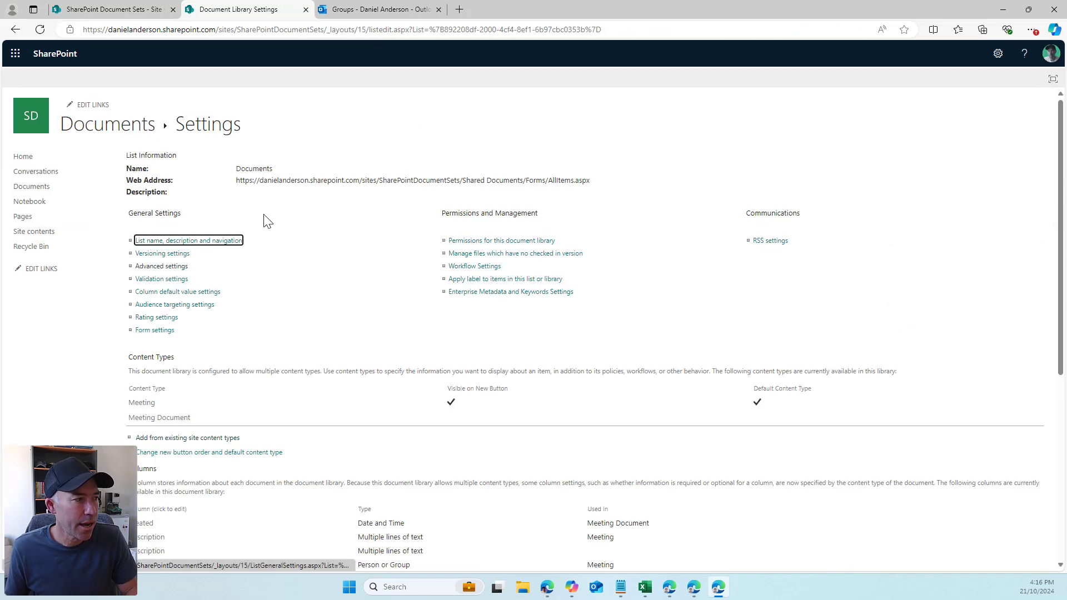
{"action": "scroll", "coordinate": [266, 221], "scroll_direction": "down", "scroll_amount": 2}
{"action": "left_click", "coordinate": [142, 292]}
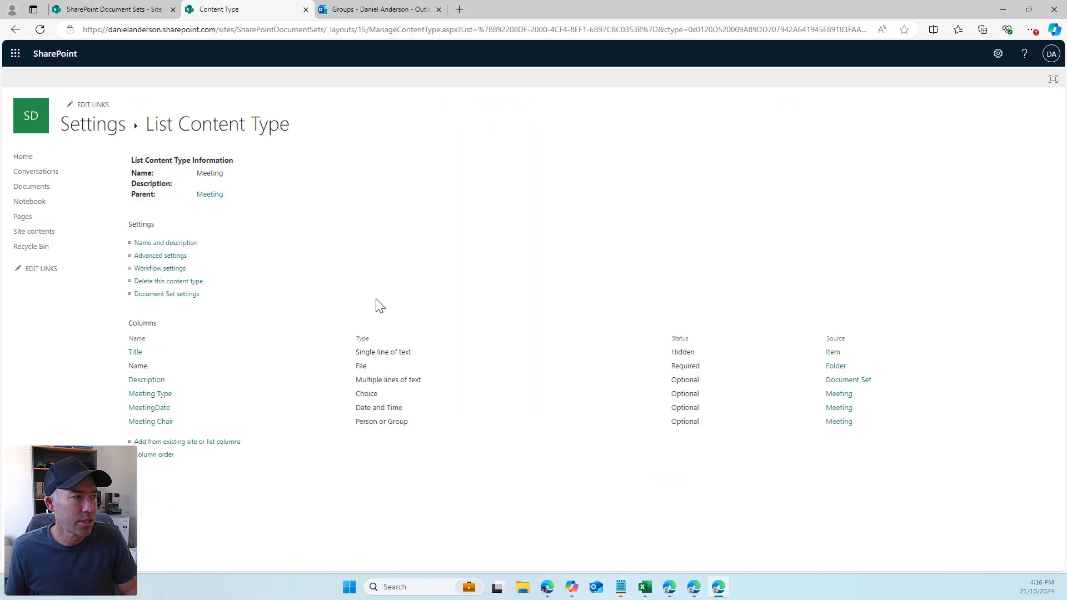
{"action": "left_click", "coordinate": [178, 294]}
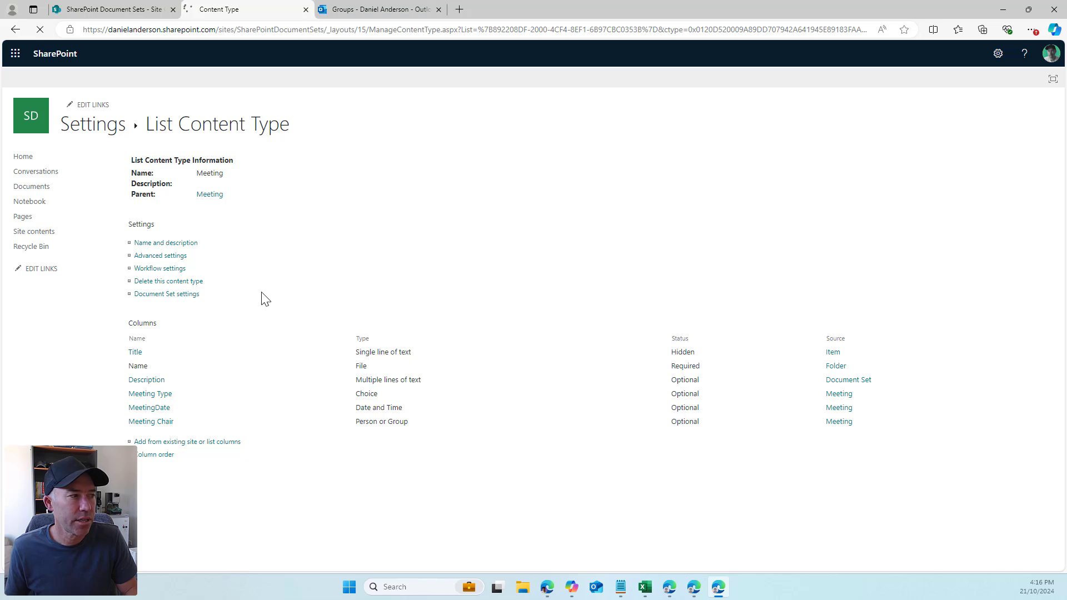
Set the document set's Welcome Page View to Inside Document Set and save the settings
{"action": "scroll", "coordinate": [300, 294], "scroll_direction": "down", "scroll_amount": 6}
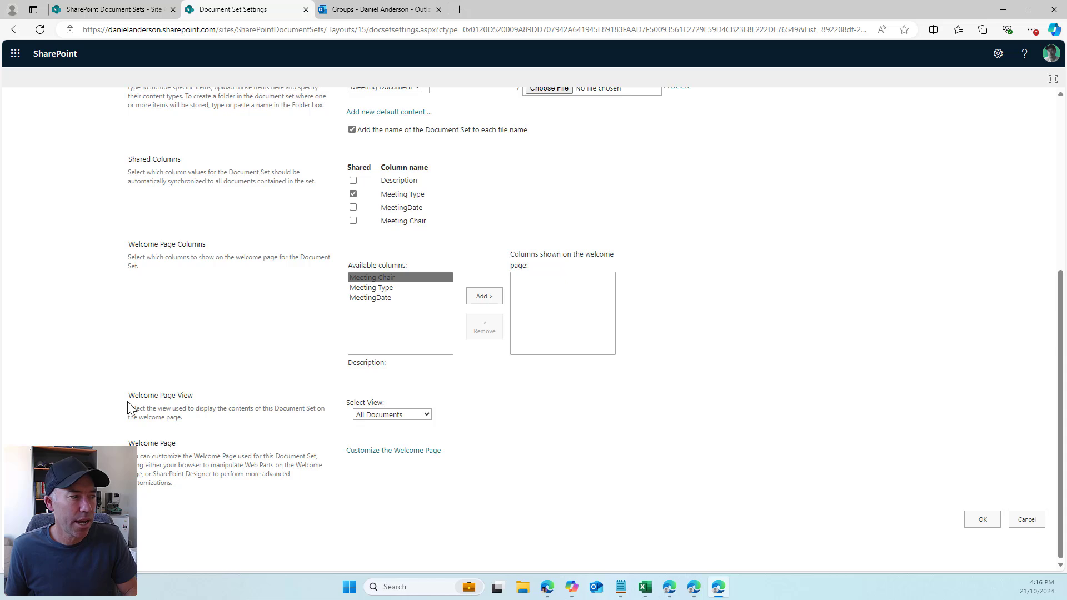
{"action": "left_click_drag", "start_coordinate": [128, 401], "coordinate": [261, 401]}
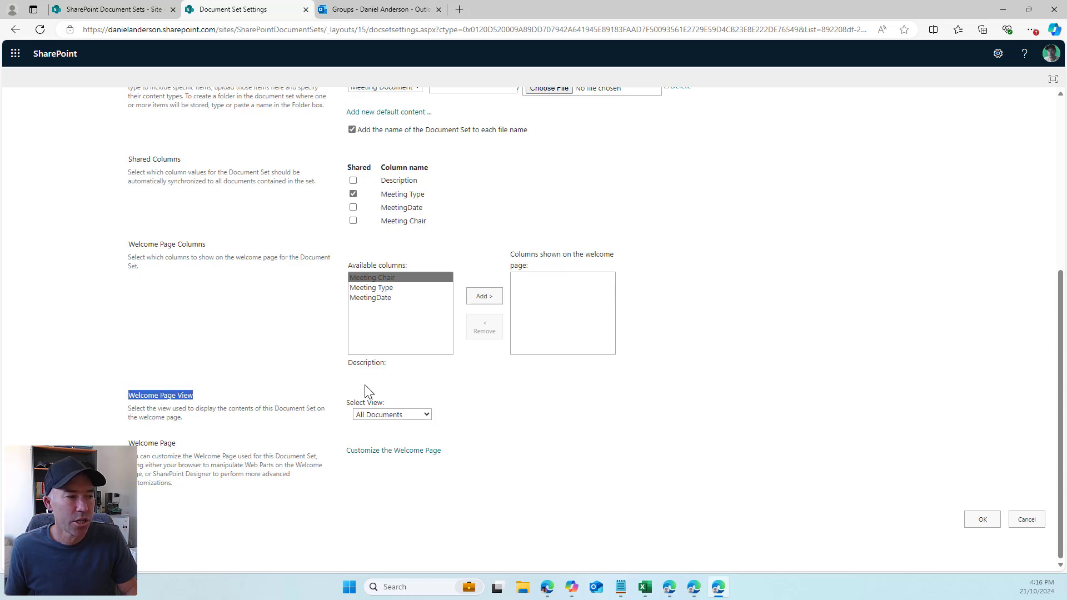
{"action": "left_click", "coordinate": [379, 416]}
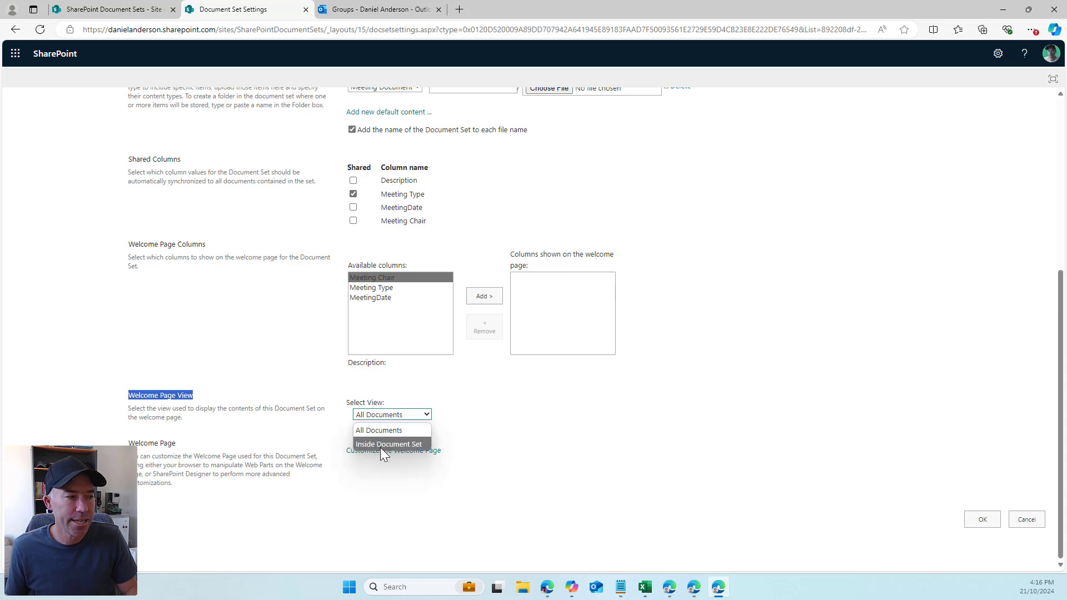
{"action": "left_click", "coordinate": [381, 445]}
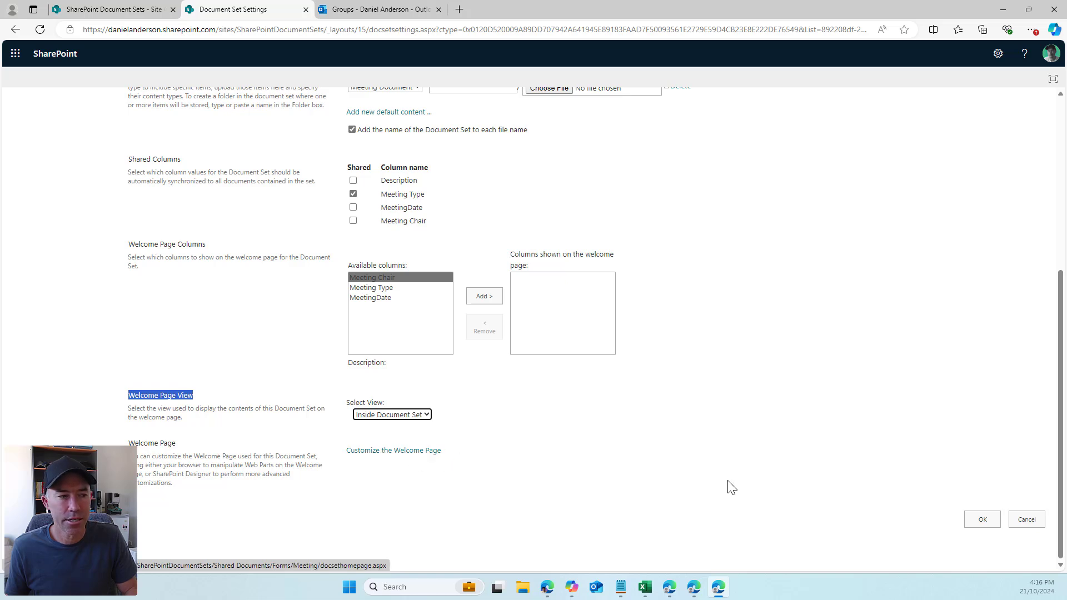
{"action": "left_click", "coordinate": [997, 524]}
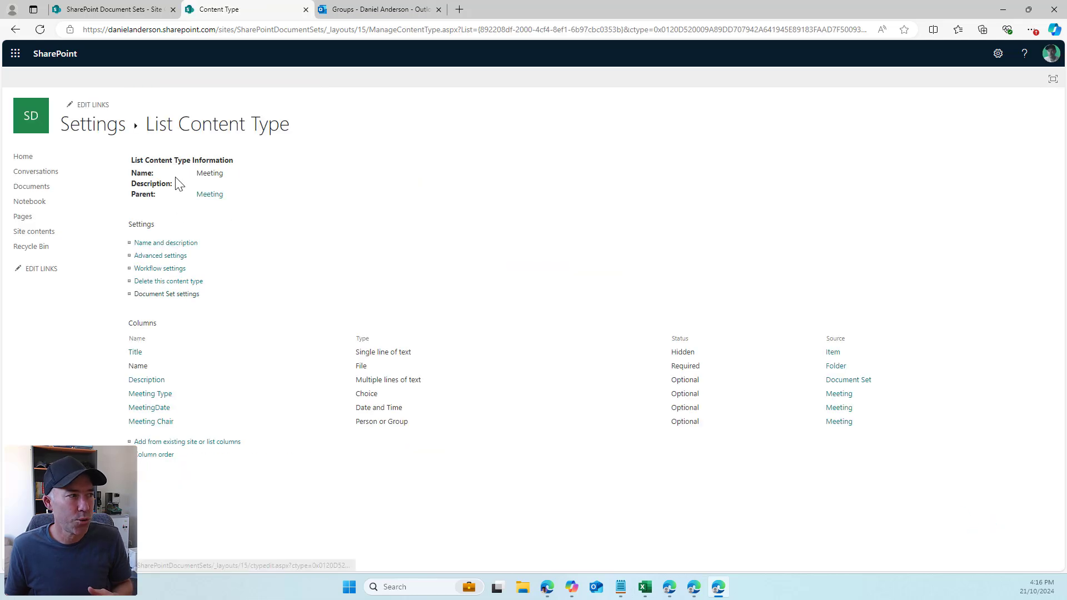
Return to the Documents library, reload it and open the Meeting Test document set
{"action": "left_click", "coordinate": [84, 129]}
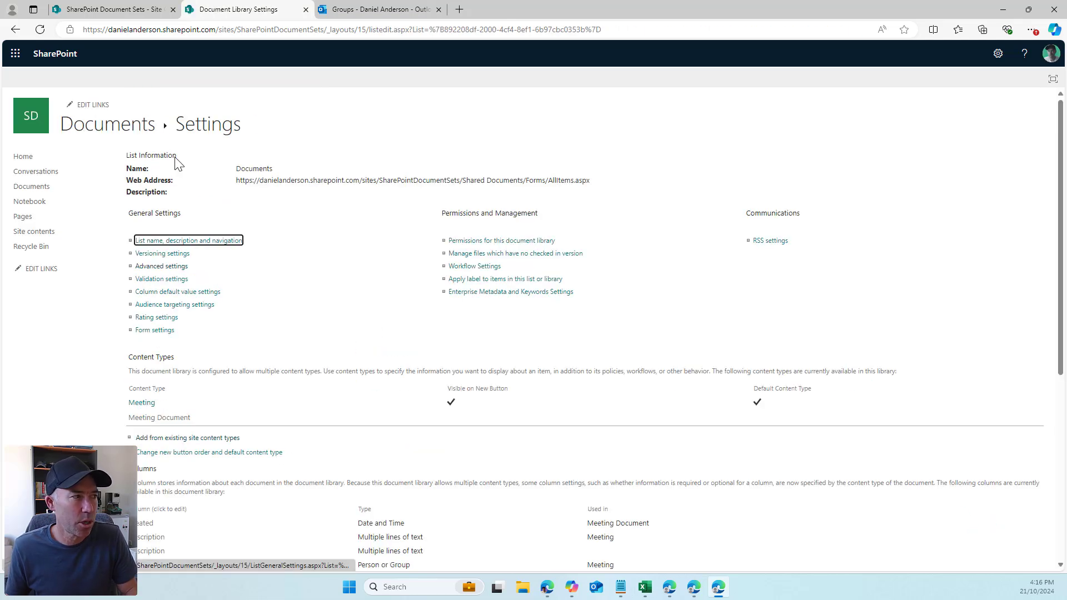
{"action": "left_click", "coordinate": [128, 134]}
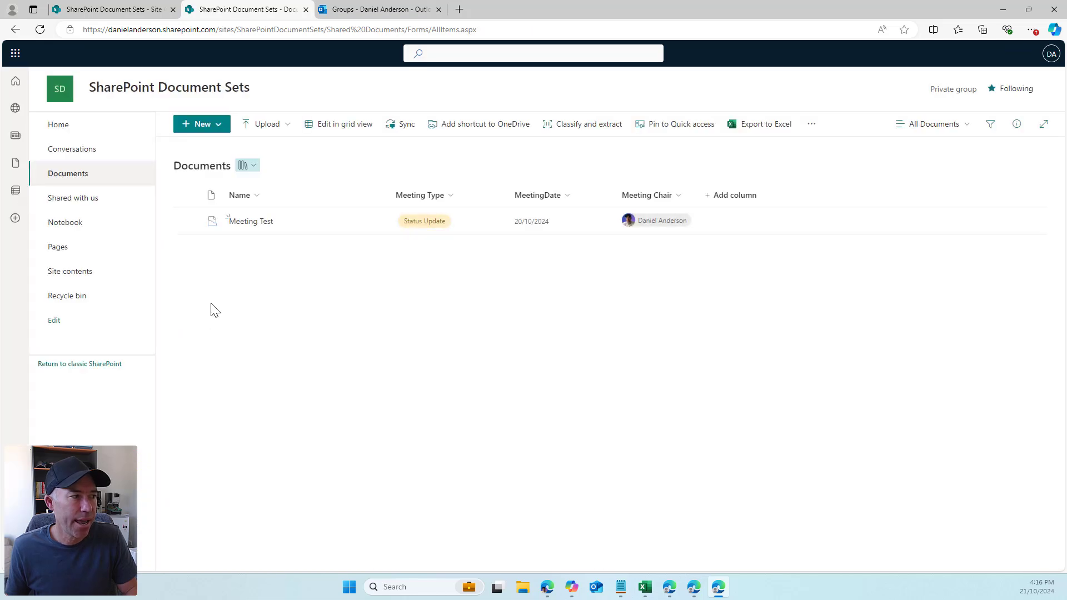
{"action": "left_click", "coordinate": [43, 30]}
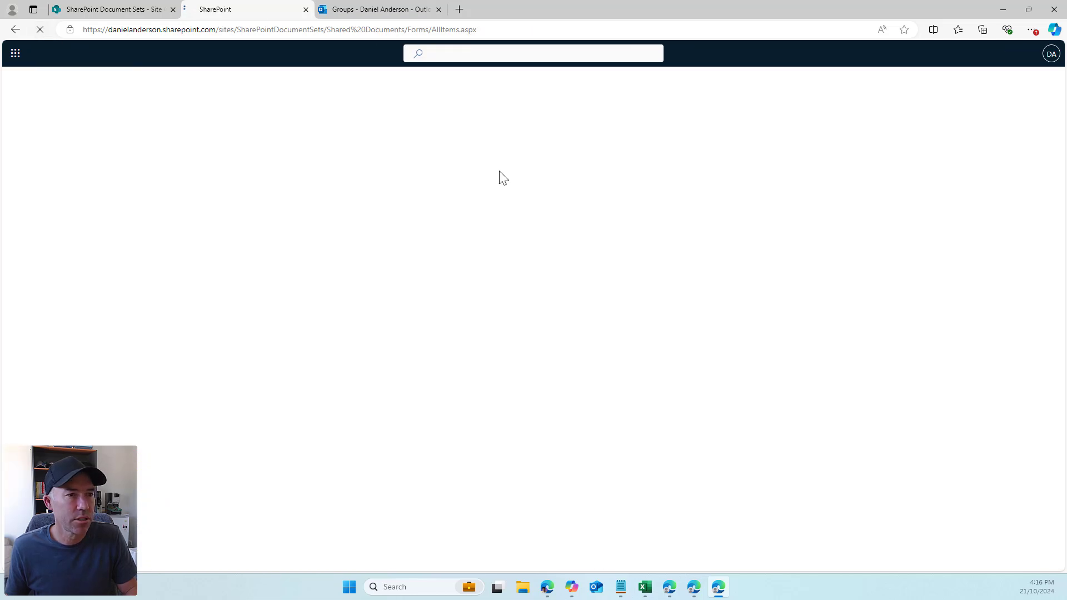
{"action": "left_click", "coordinate": [251, 225]}
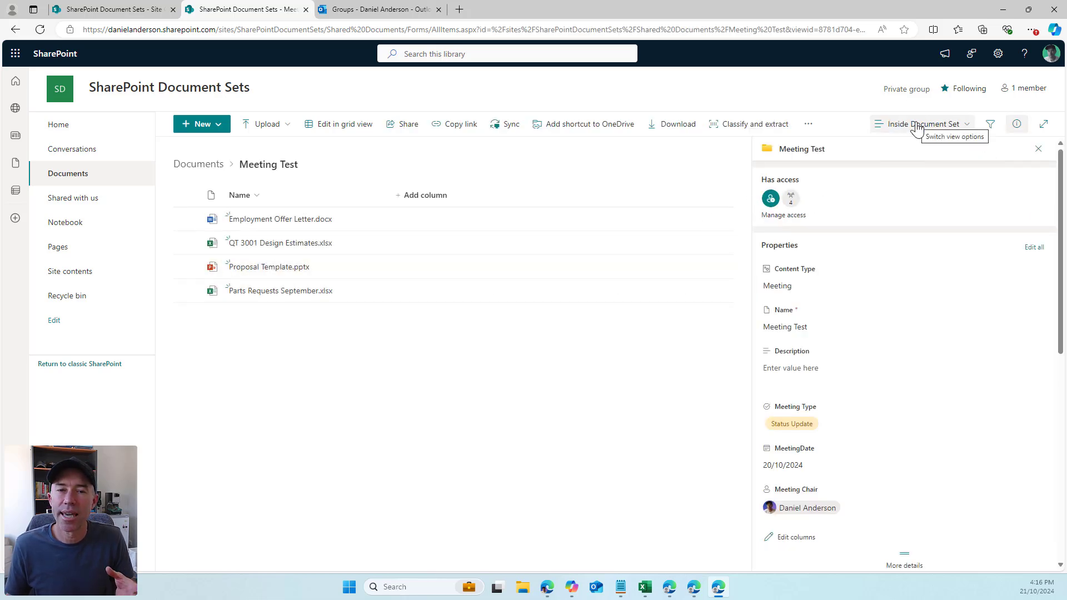
Compare the views used at the library root and inside Meeting Test by moving between the two levels
{"action": "left_click", "coordinate": [193, 168]}
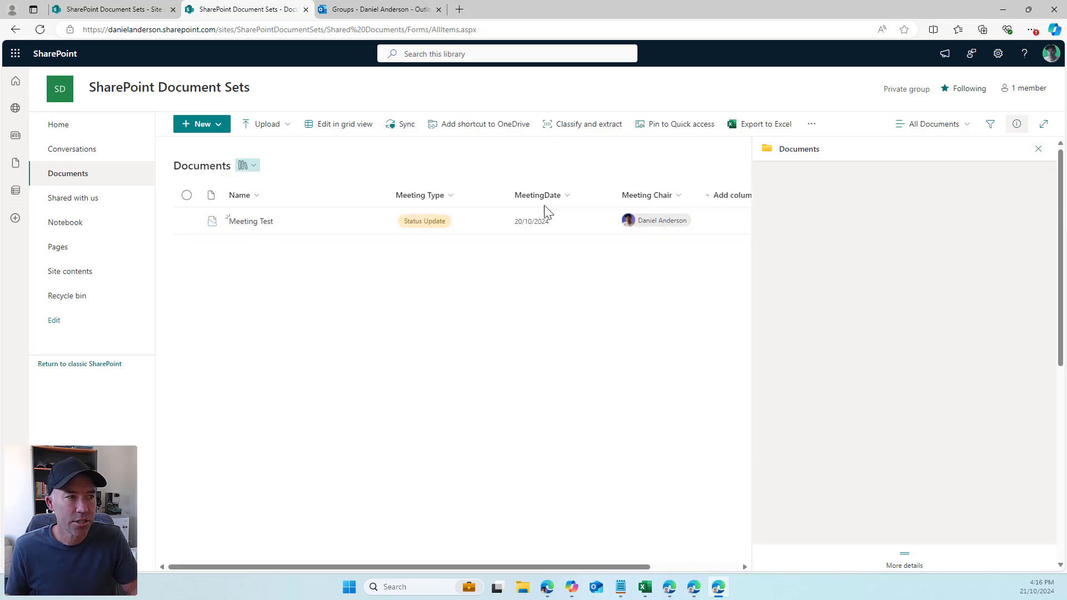
{"action": "left_click", "coordinate": [249, 221]}
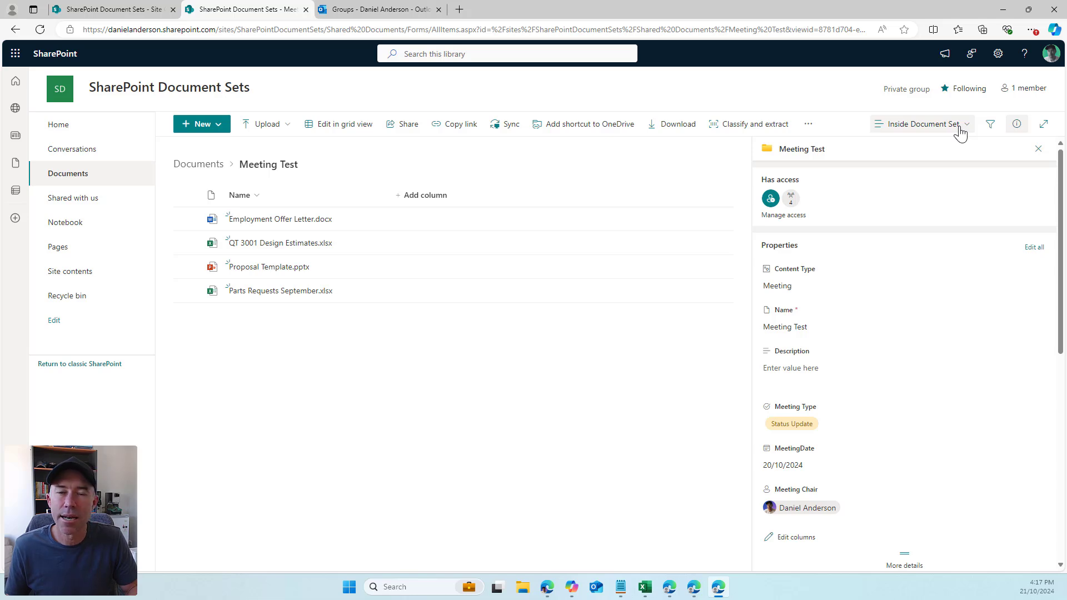
{"action": "left_click", "coordinate": [203, 164]}
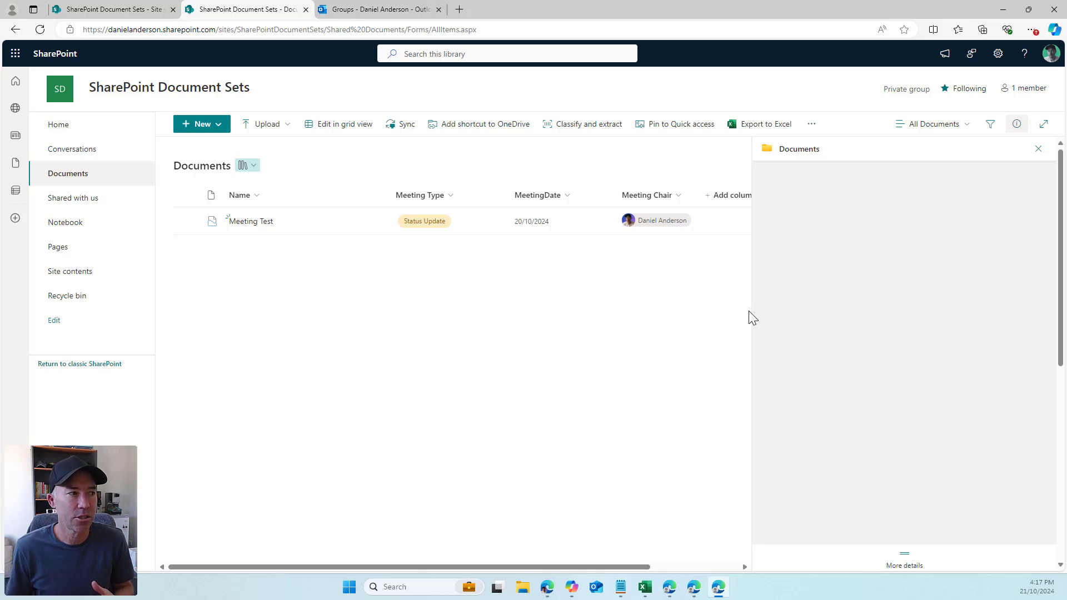
Open Meeting Test and show the MeetingDocumentType column in its Inside Document Set view
{"action": "left_click", "coordinate": [250, 221]}
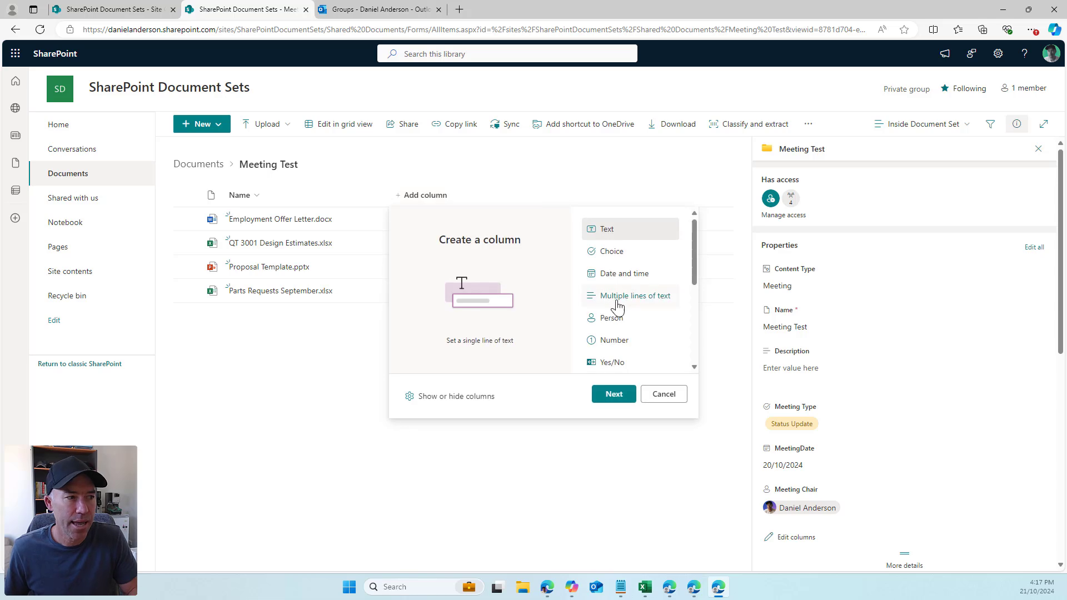
{"action": "left_click_drag", "start_coordinate": [694, 236], "coordinate": [692, 315]}
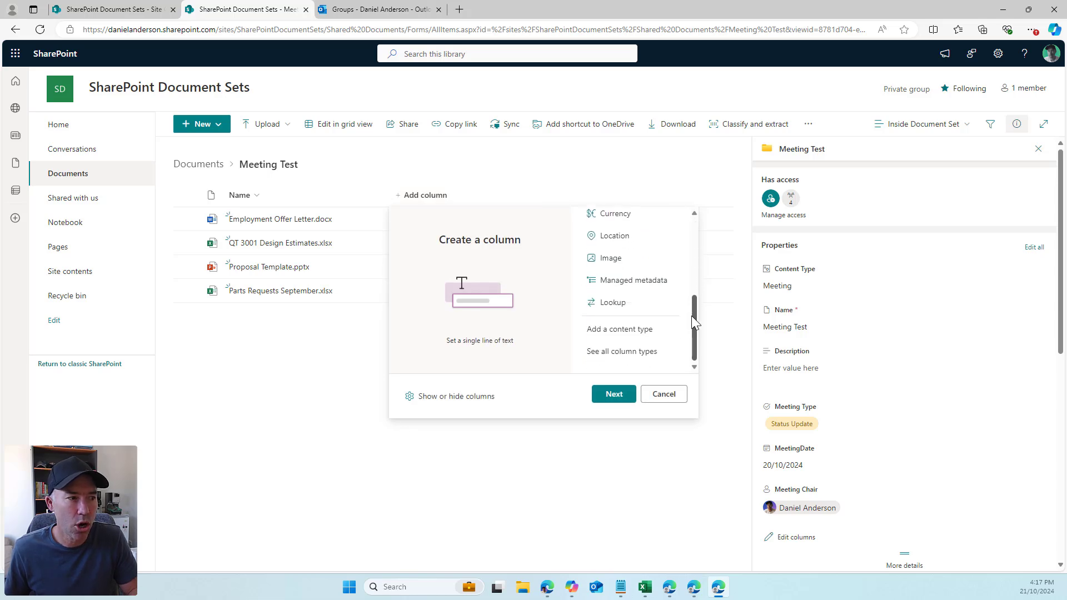
{"action": "left_click", "coordinate": [483, 397]}
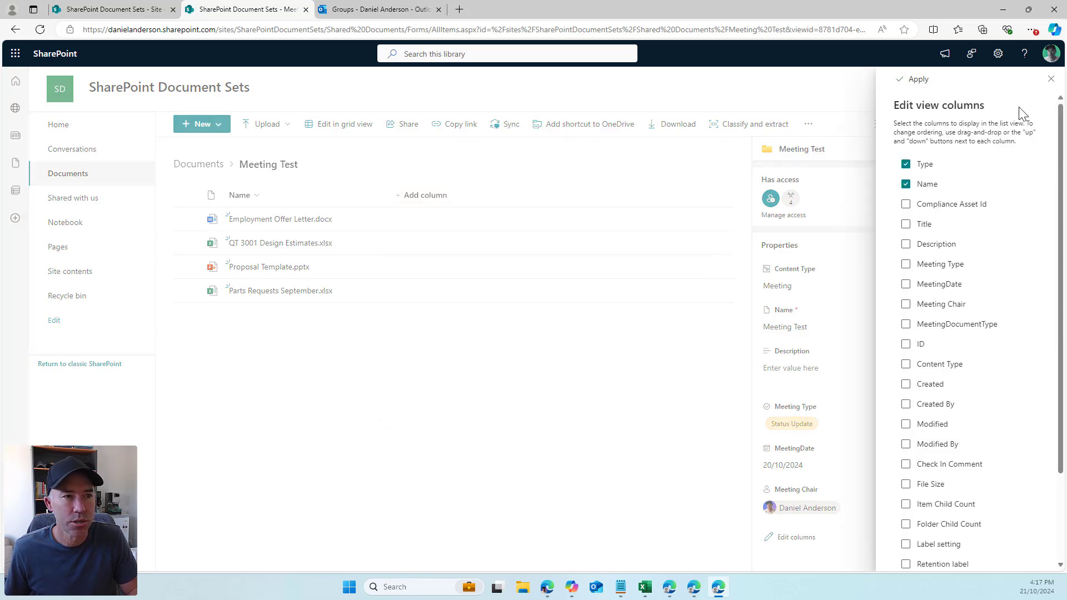
{"action": "left_click", "coordinate": [951, 326]}
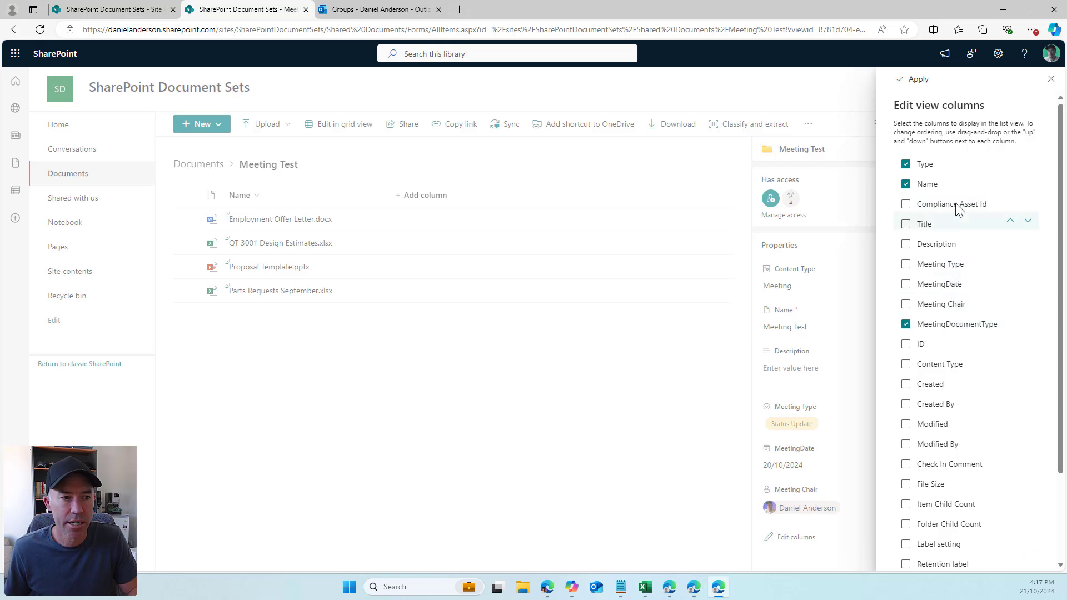
{"action": "left_click", "coordinate": [916, 80]}
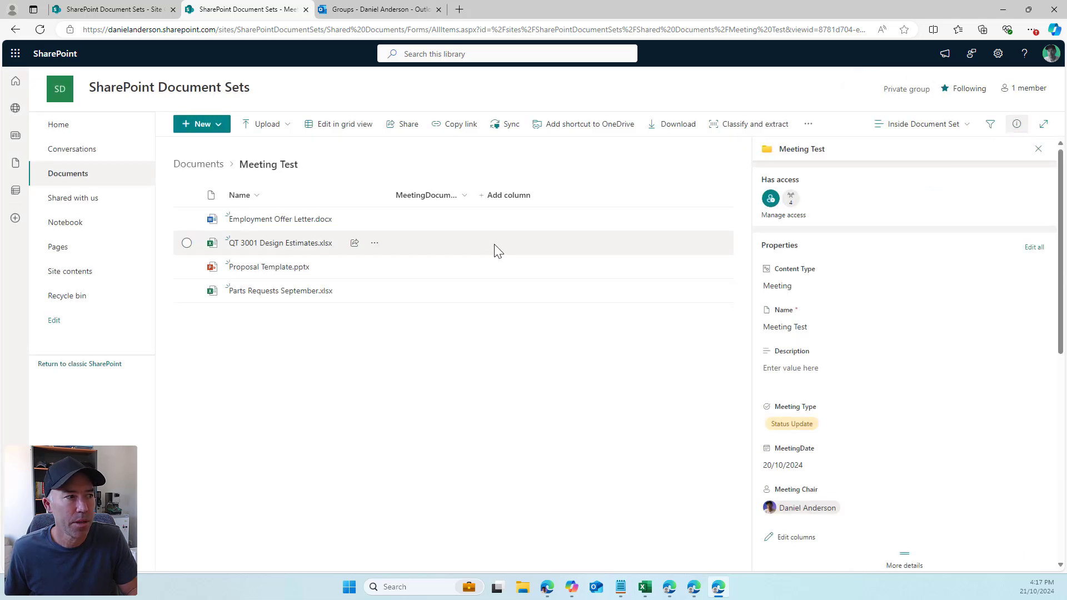
Bulk edit Employment Offer Letter.docx and QT 3001 Design Estimates.xlsx to set their MeetingDocumentType to Minutes
{"action": "left_click", "coordinate": [187, 219]}
{"action": "left_click", "coordinate": [187, 243]}
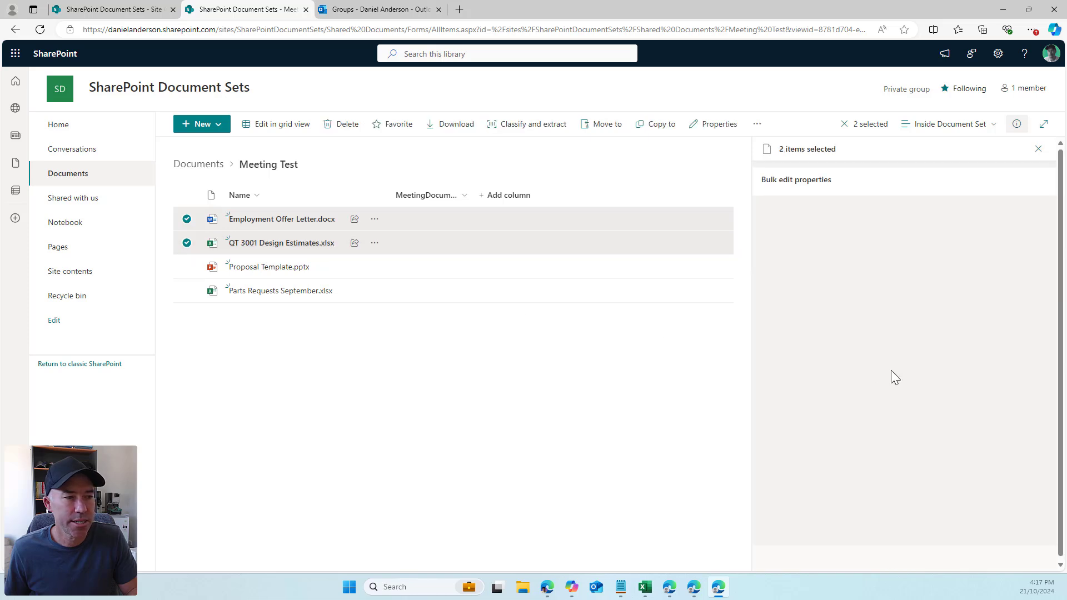
{"action": "left_click", "coordinate": [839, 300]}
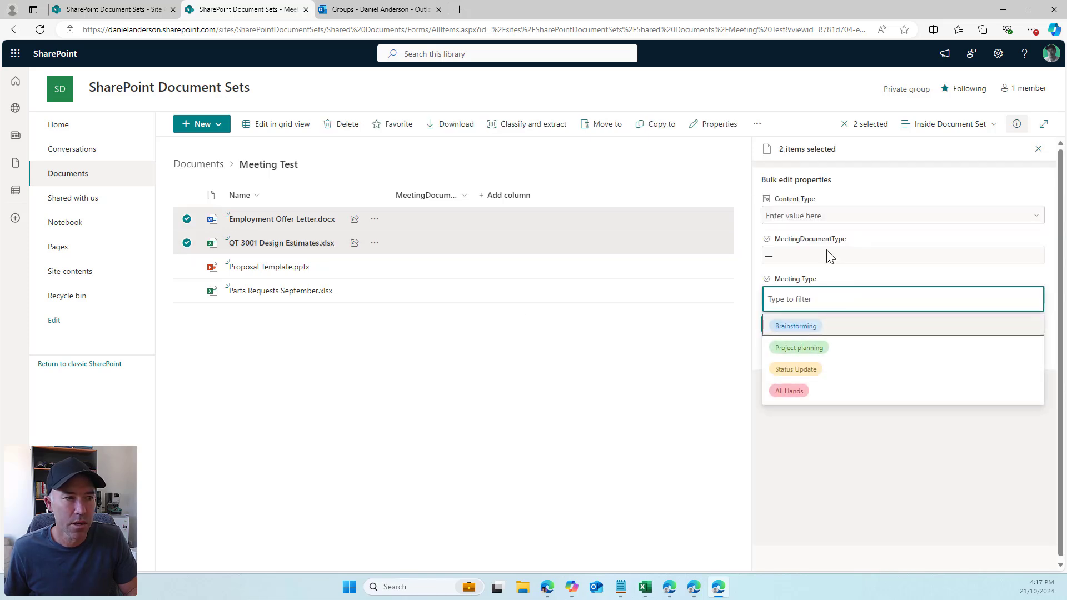
{"action": "left_click", "coordinate": [830, 257]}
{"action": "left_click", "coordinate": [814, 292]}
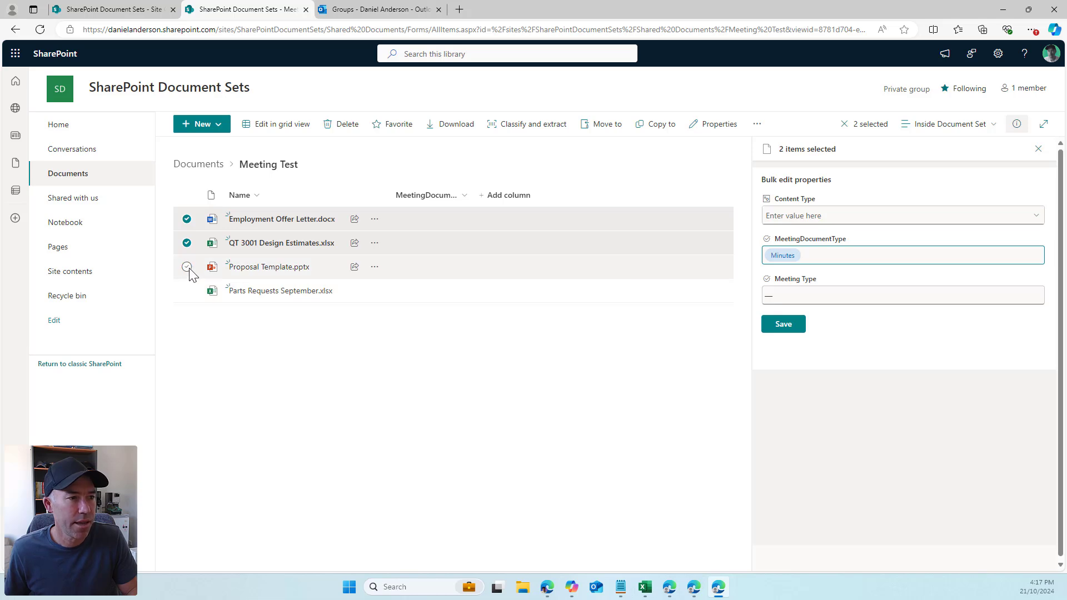
{"action": "left_click", "coordinate": [782, 327]}
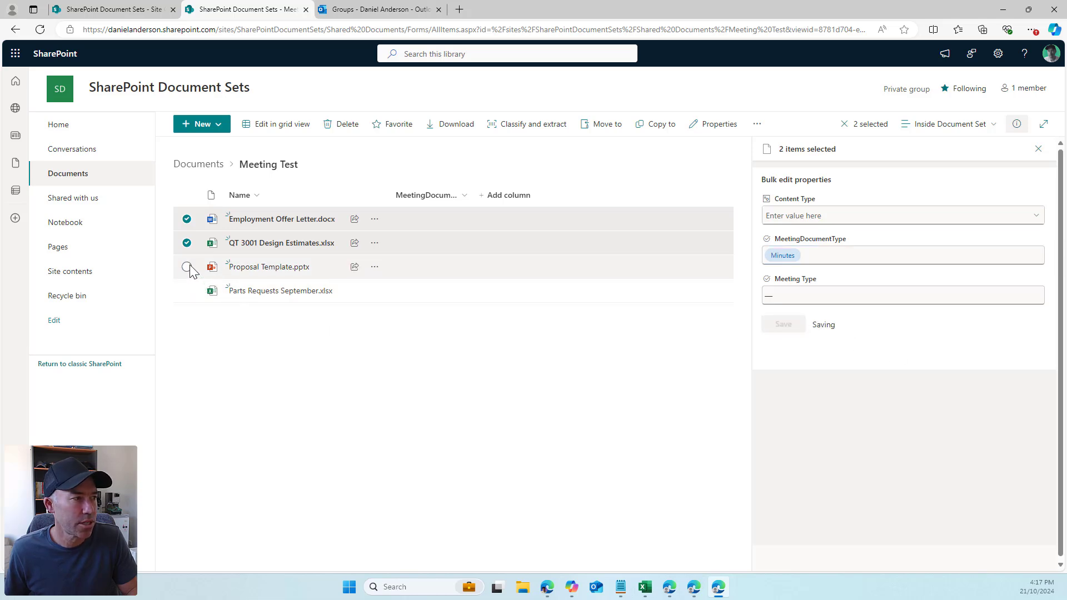
Bulk edit Proposal Template.pptx and Parts Requests September.xlsx to set their MeetingDocumentType to Agenda
{"action": "left_click", "coordinate": [187, 219]}
{"action": "left_click", "coordinate": [187, 243]}
{"action": "left_click", "coordinate": [186, 266]}
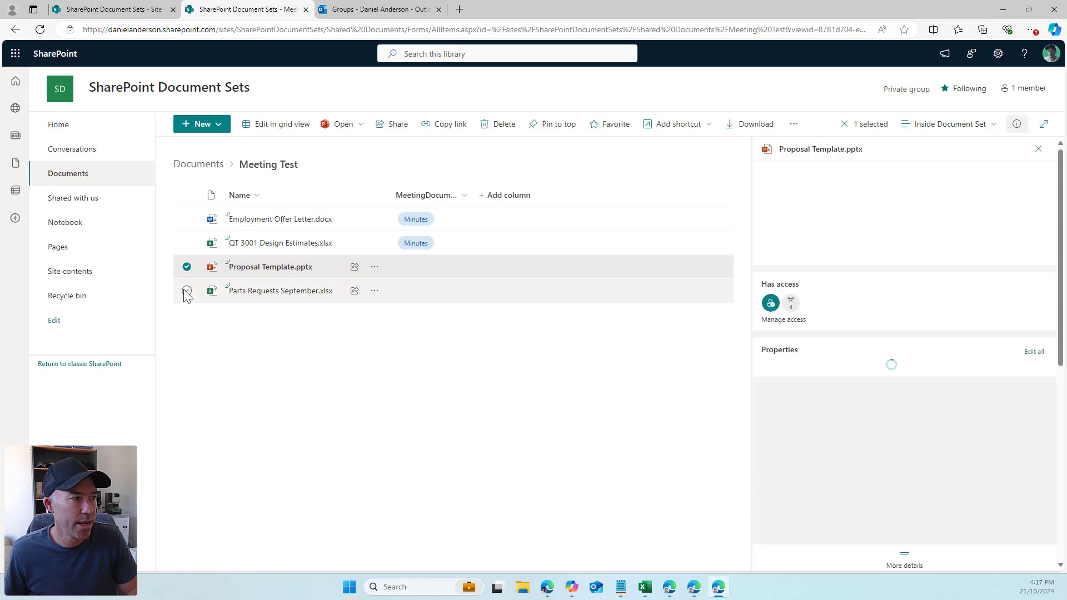
{"action": "left_click", "coordinate": [187, 290]}
{"action": "left_click", "coordinate": [828, 259]}
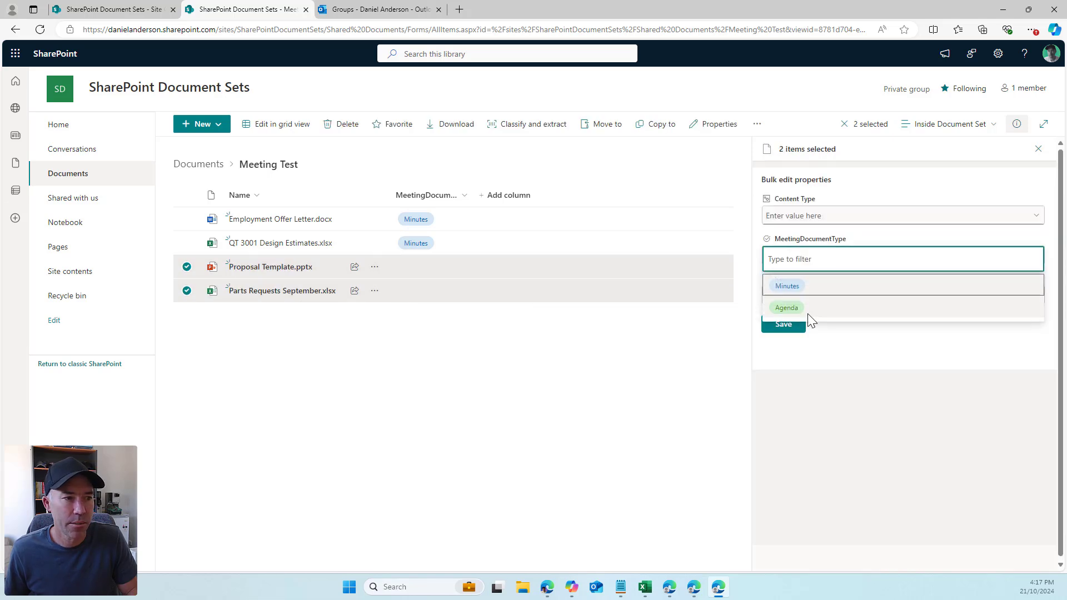
{"action": "left_click", "coordinate": [808, 314]}
{"action": "left_click", "coordinate": [794, 329]}
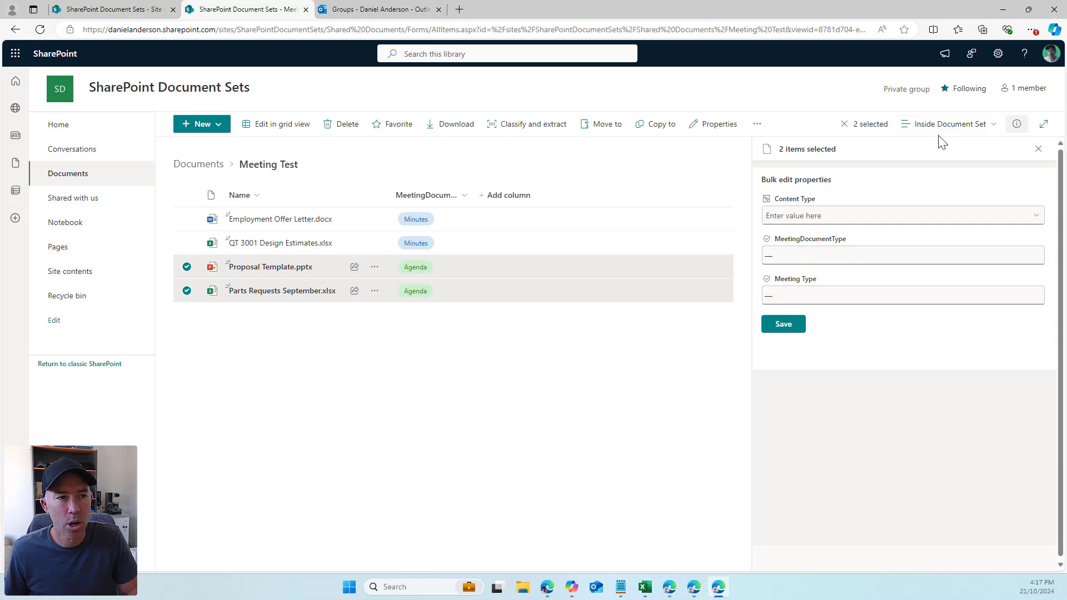
Close the details pane and group the files in Meeting Test by MeetingDocumentType
{"action": "left_click", "coordinate": [1038, 149]}
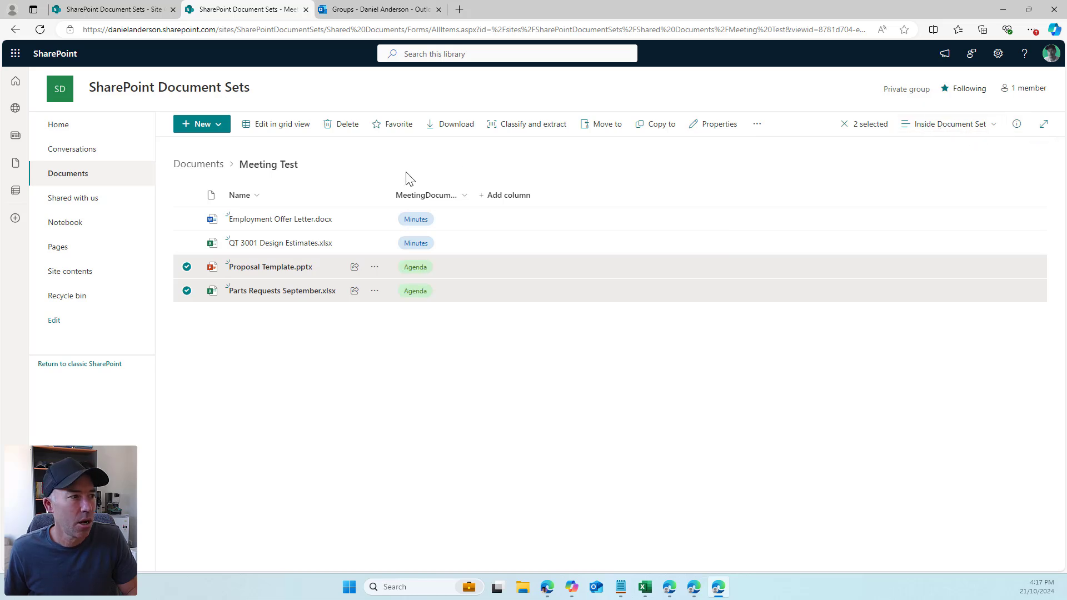
{"action": "left_click", "coordinate": [464, 203]}
{"action": "left_click", "coordinate": [451, 279]}
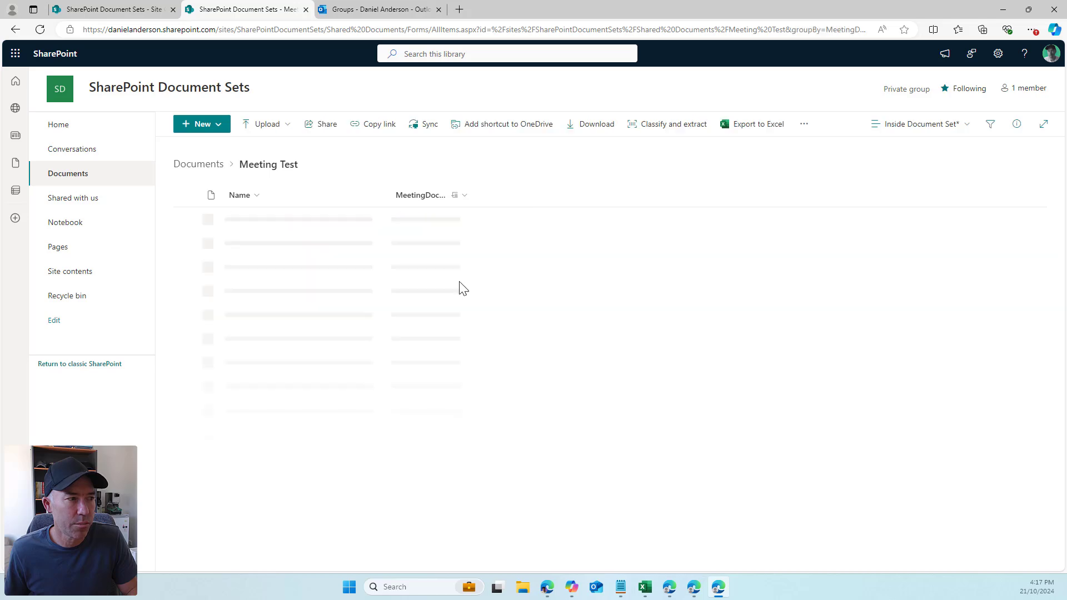
Save the grouping by MeetingDocumentType to the existing Inside Document Set view
{"action": "left_click", "coordinate": [914, 124]}
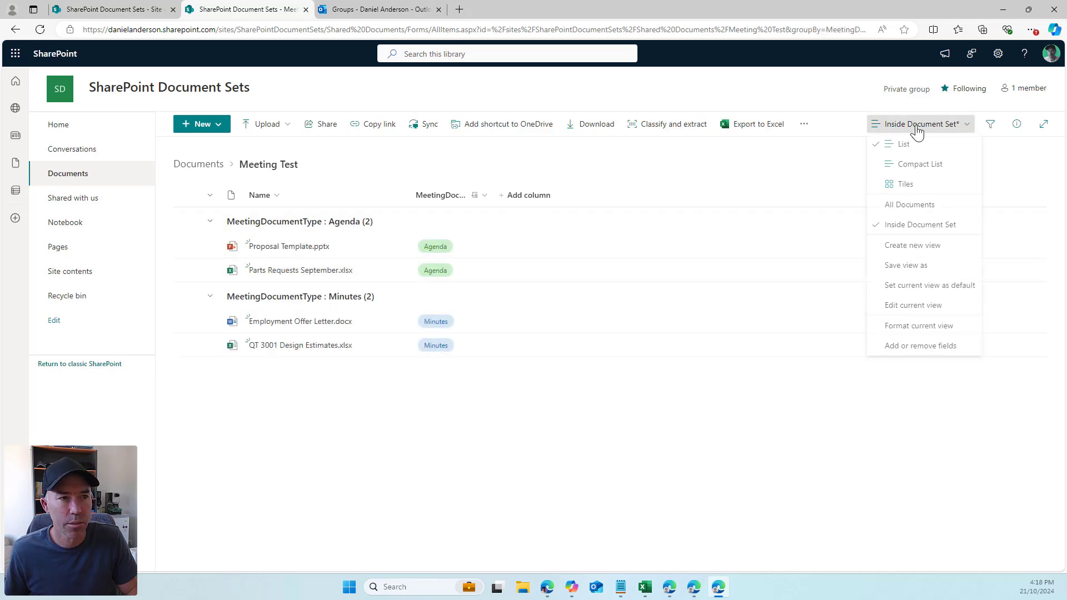
{"action": "left_click", "coordinate": [907, 269]}
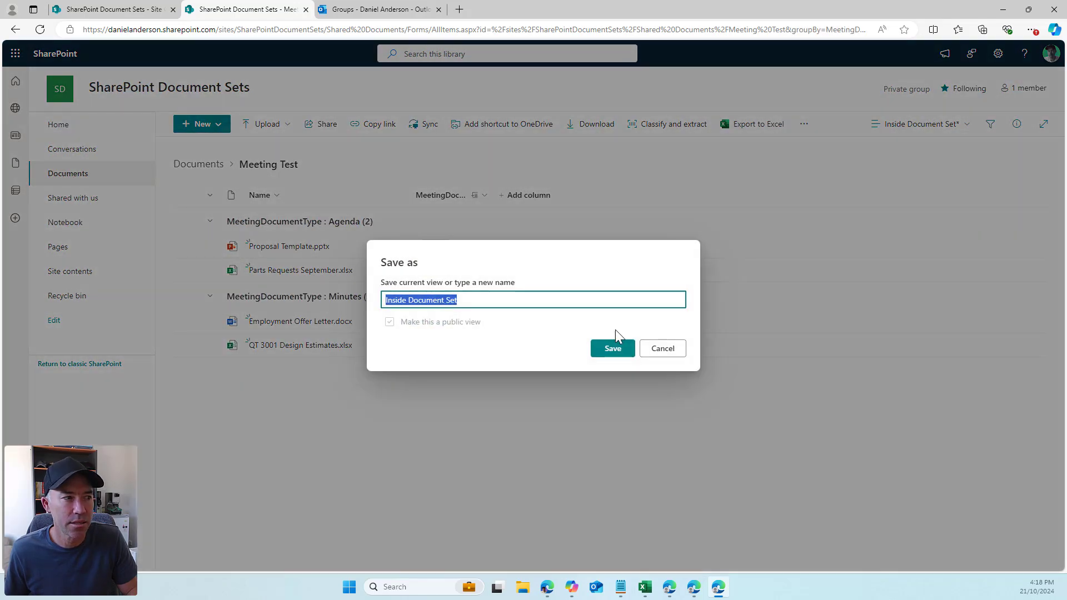
{"action": "left_click", "coordinate": [607, 350]}
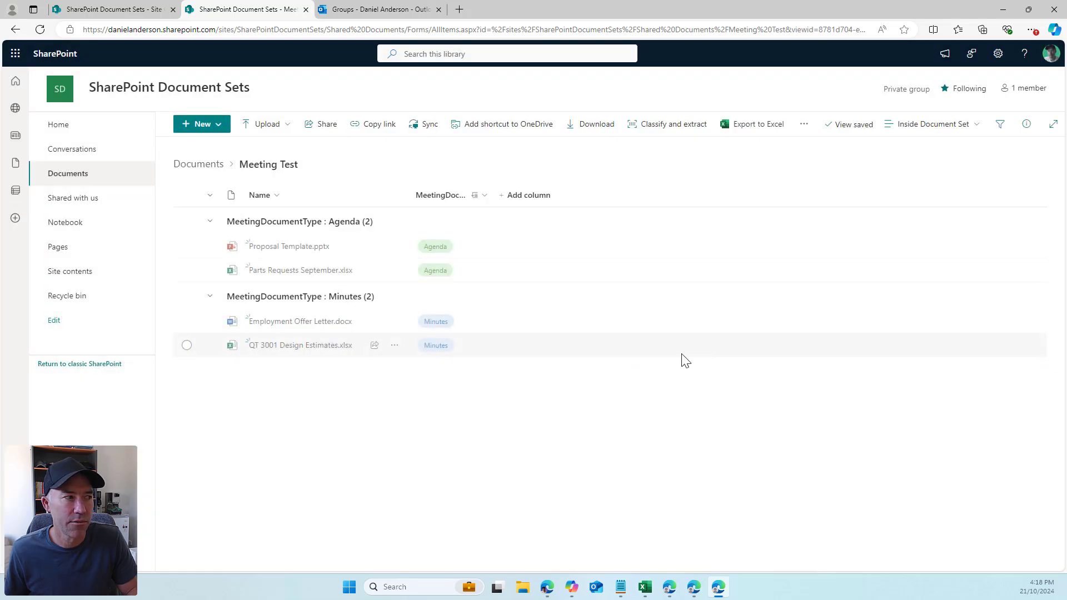
Return to the Documents library and reopen Meeting Test to compare the library view with the document set's view
{"action": "left_click", "coordinate": [200, 166]}
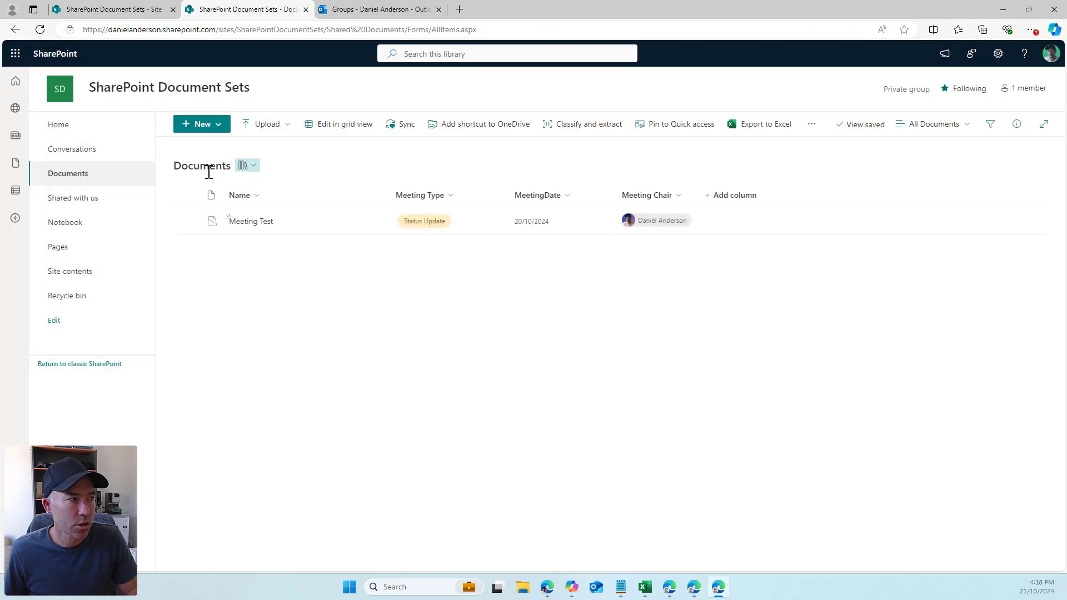
{"action": "left_click", "coordinate": [254, 224]}
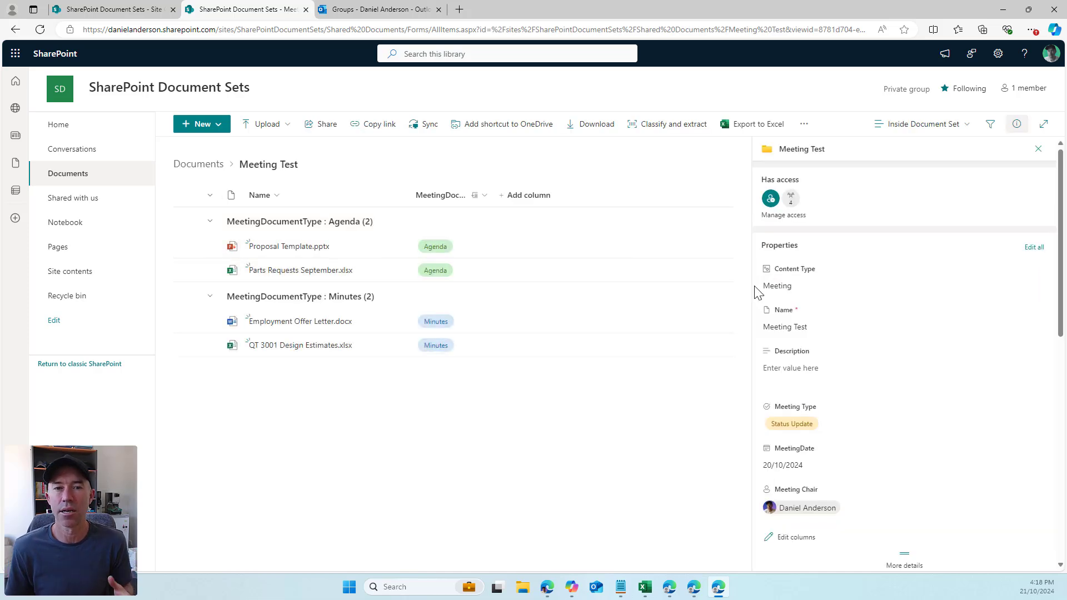
{"action": "left_click", "coordinate": [199, 165]}
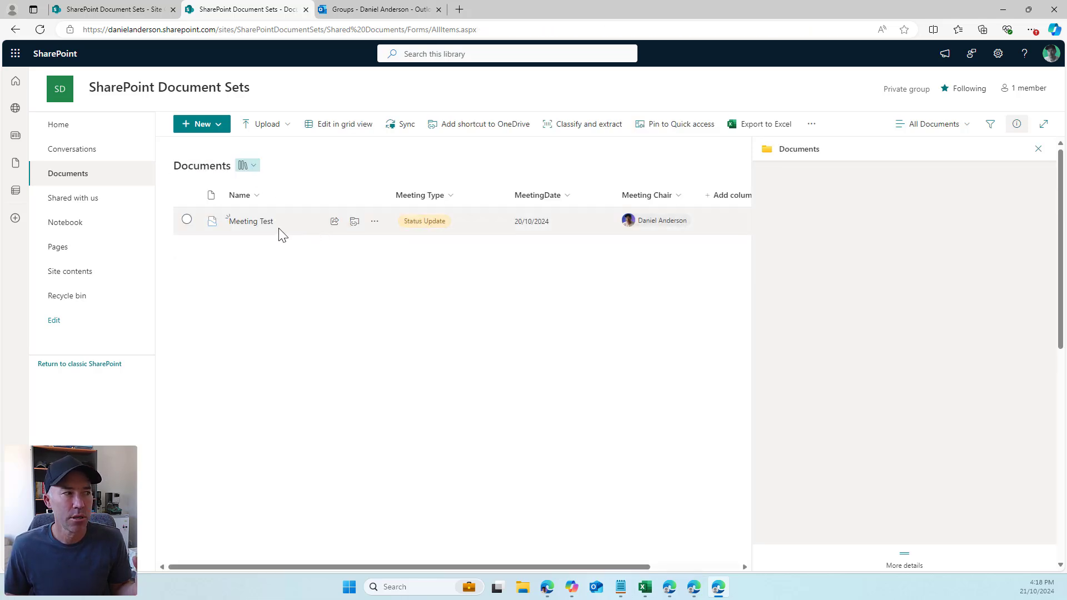
{"action": "left_click", "coordinate": [1038, 153]}
{"action": "left_click", "coordinate": [247, 222]}
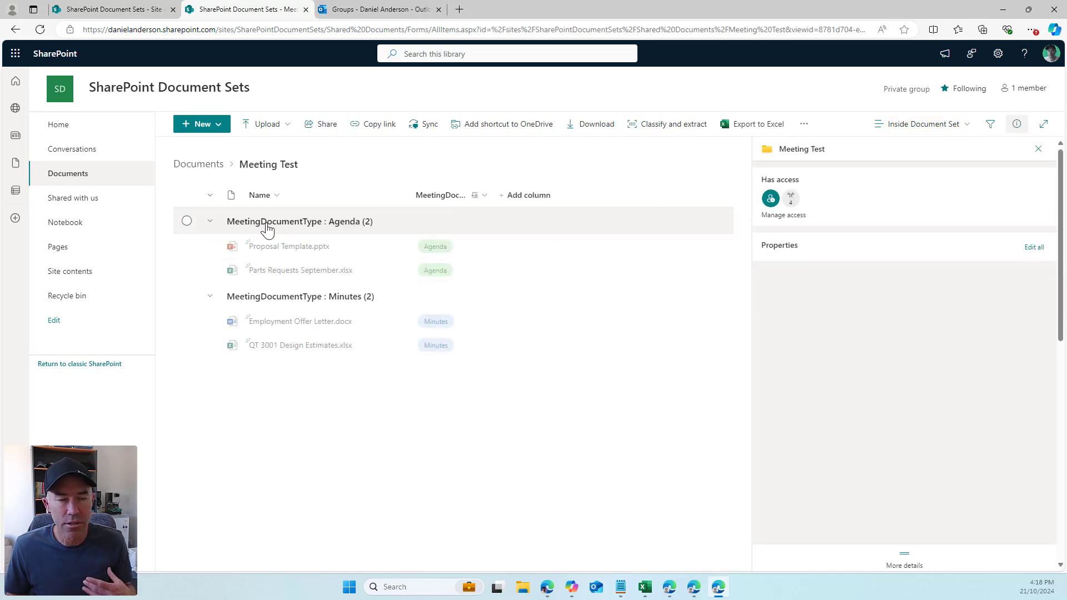